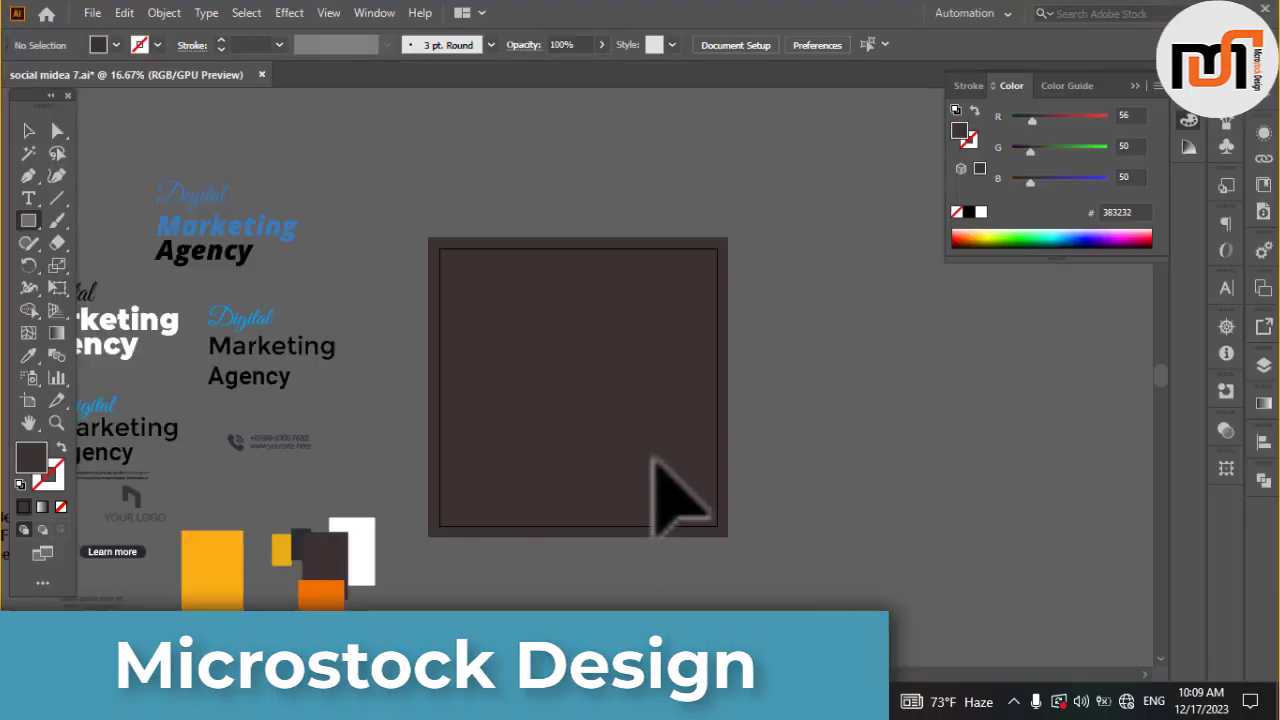
Step: Place a copy of the YOUR LOGO group beside the artboard and fill it with light grey f2f2f2
click(134, 500)
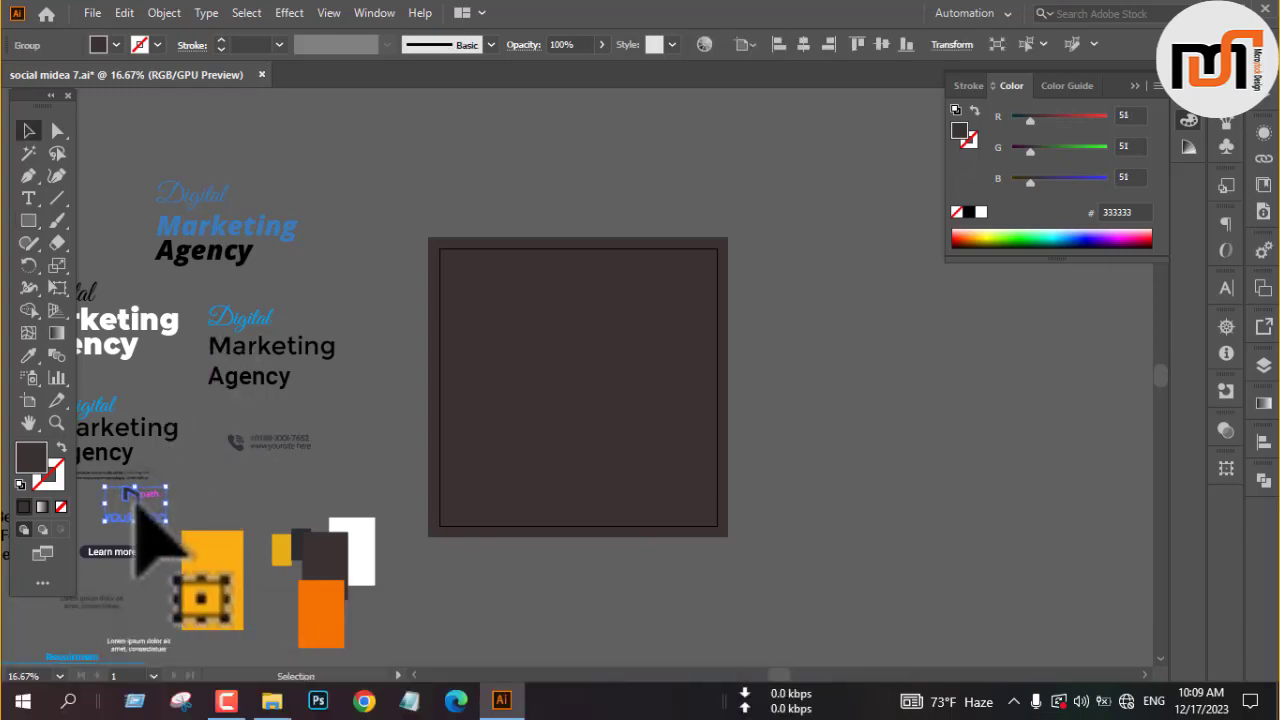
drag(134, 500, 380, 286)
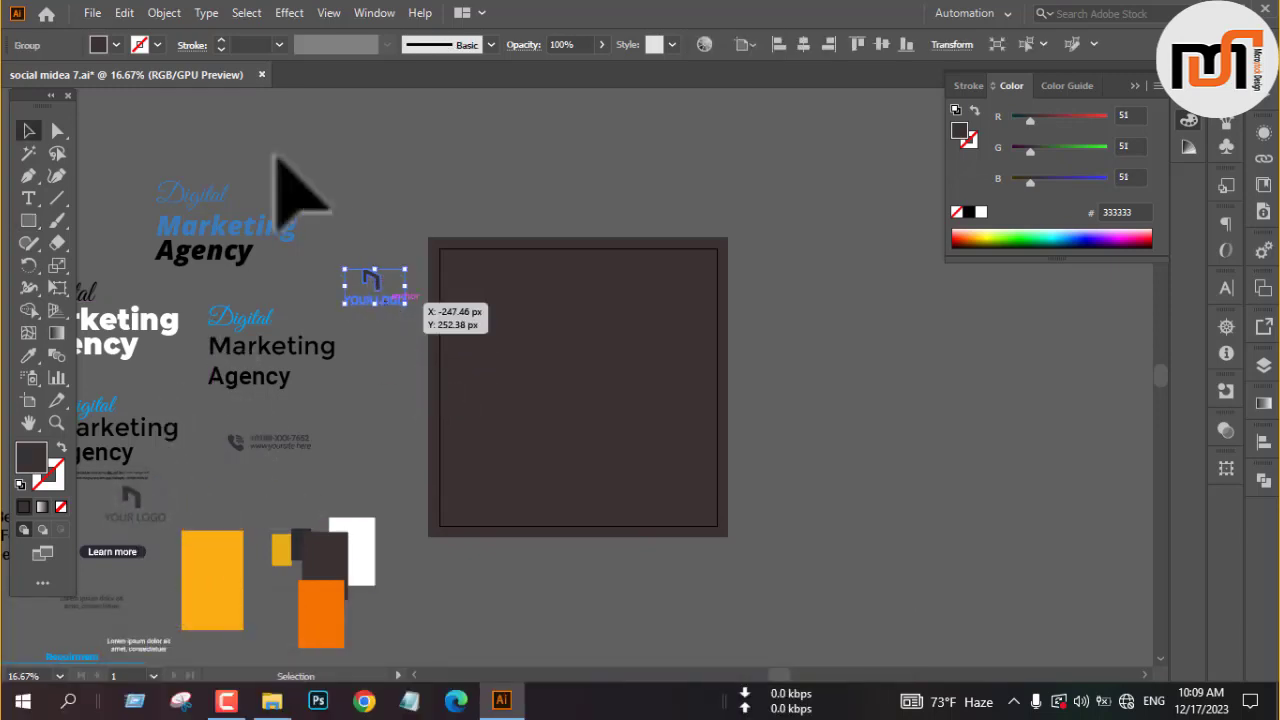
click(116, 44)
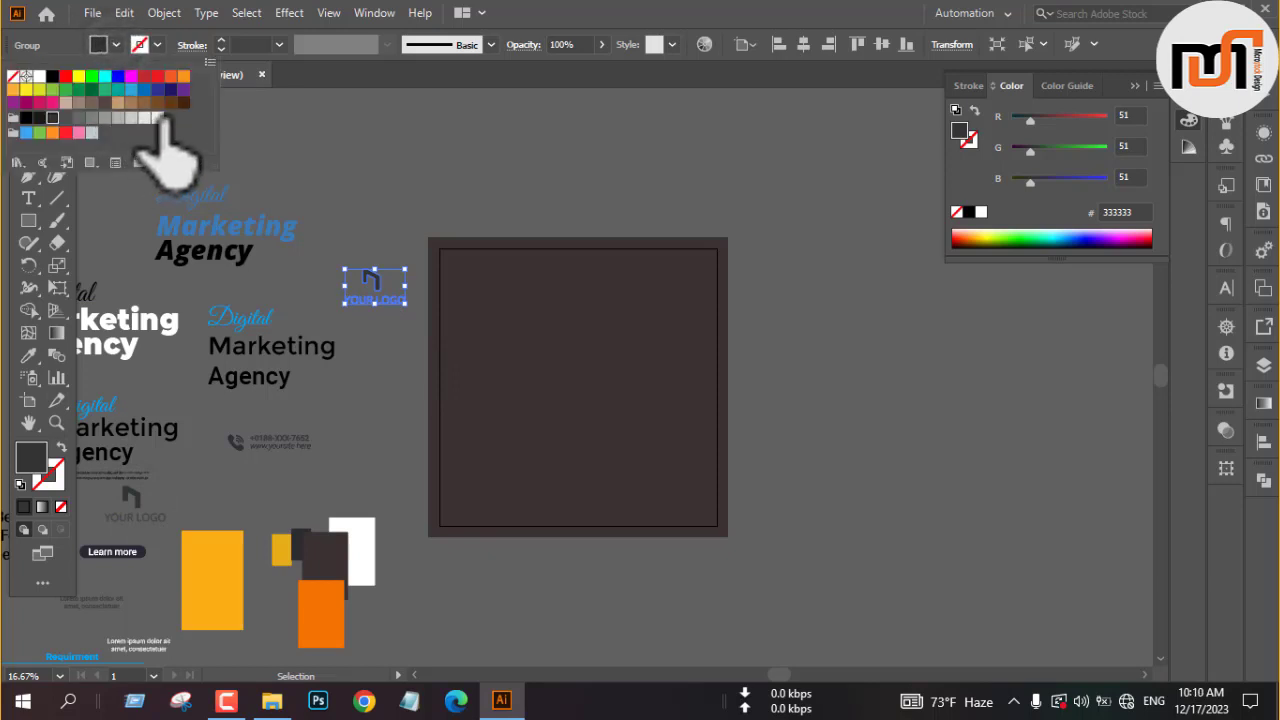
click(157, 117)
click(338, 194)
click(337, 186)
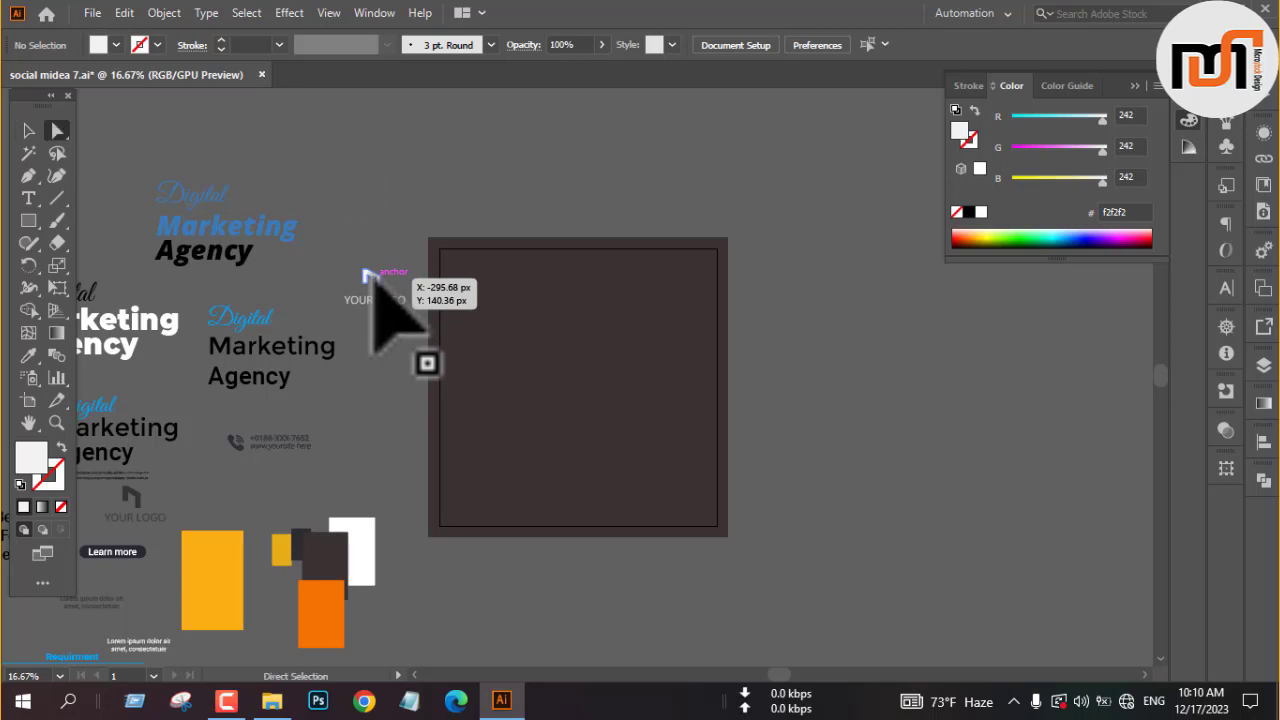
Step: Recolour the copied logo's symbol with the orange f57301 sampled from the palette swatch
click(372, 278)
key(i)
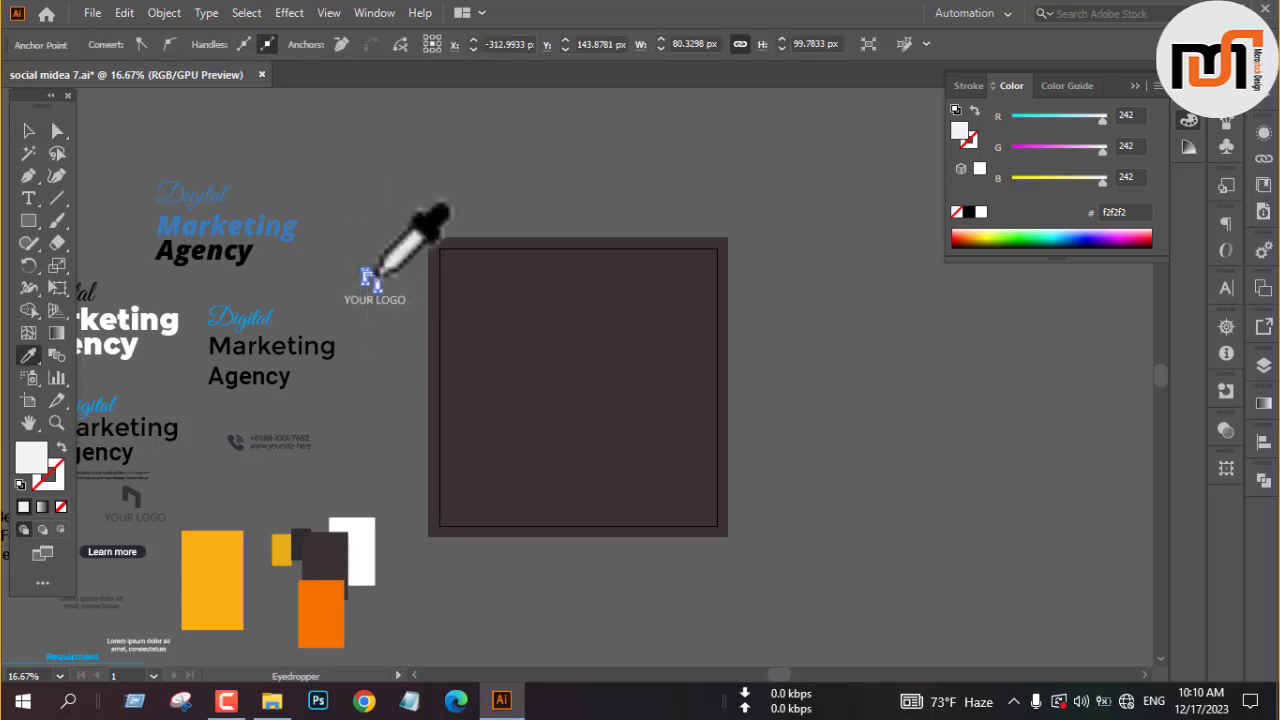
click(320, 615)
key(v)
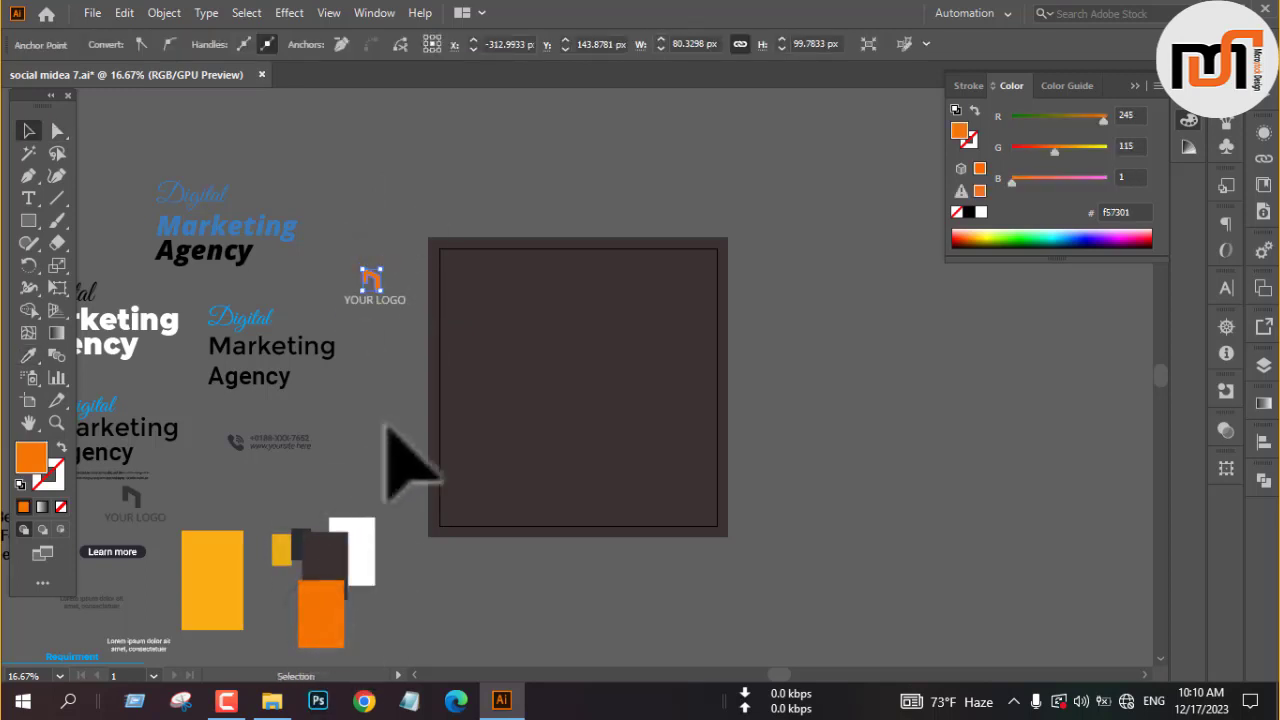
click(400, 392)
Step: Align the logo to the upper-left corner of the artboard's inner margin frame and bring it to the front
click(370, 279)
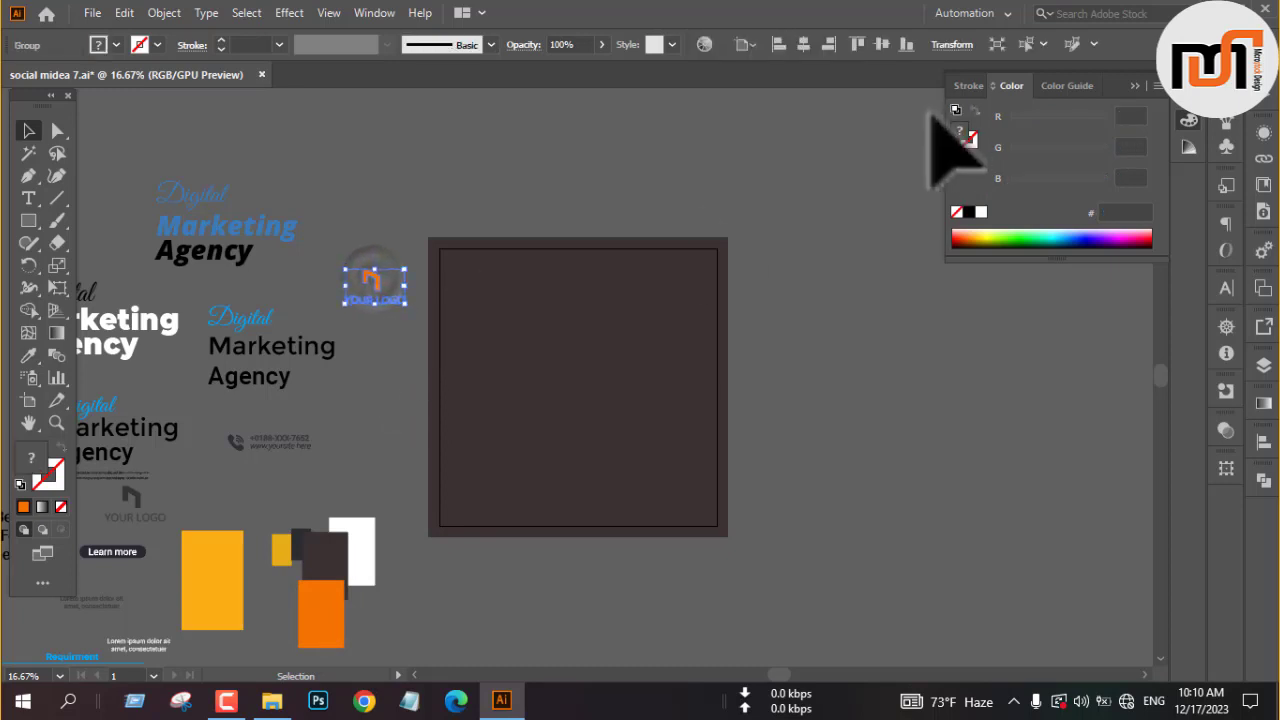
click(857, 44)
click(780, 44)
right_click(812, 268)
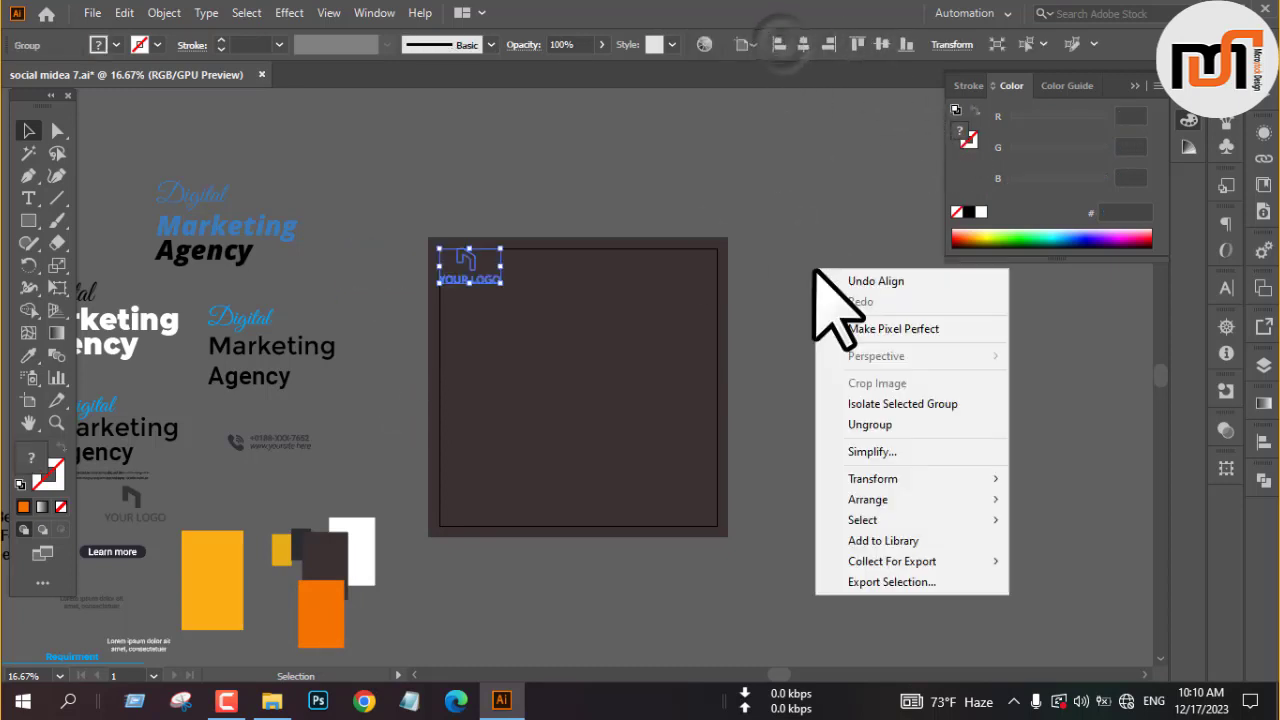
mouse_move(870, 499)
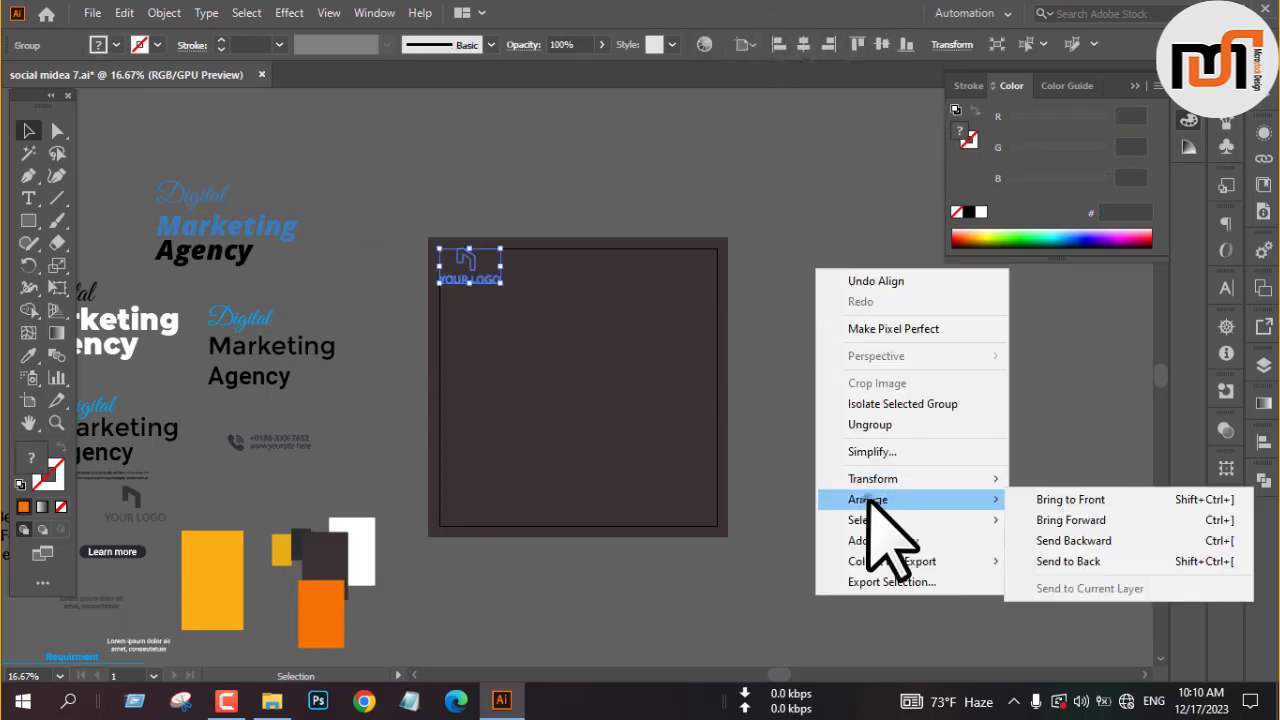
click(1070, 499)
click(870, 390)
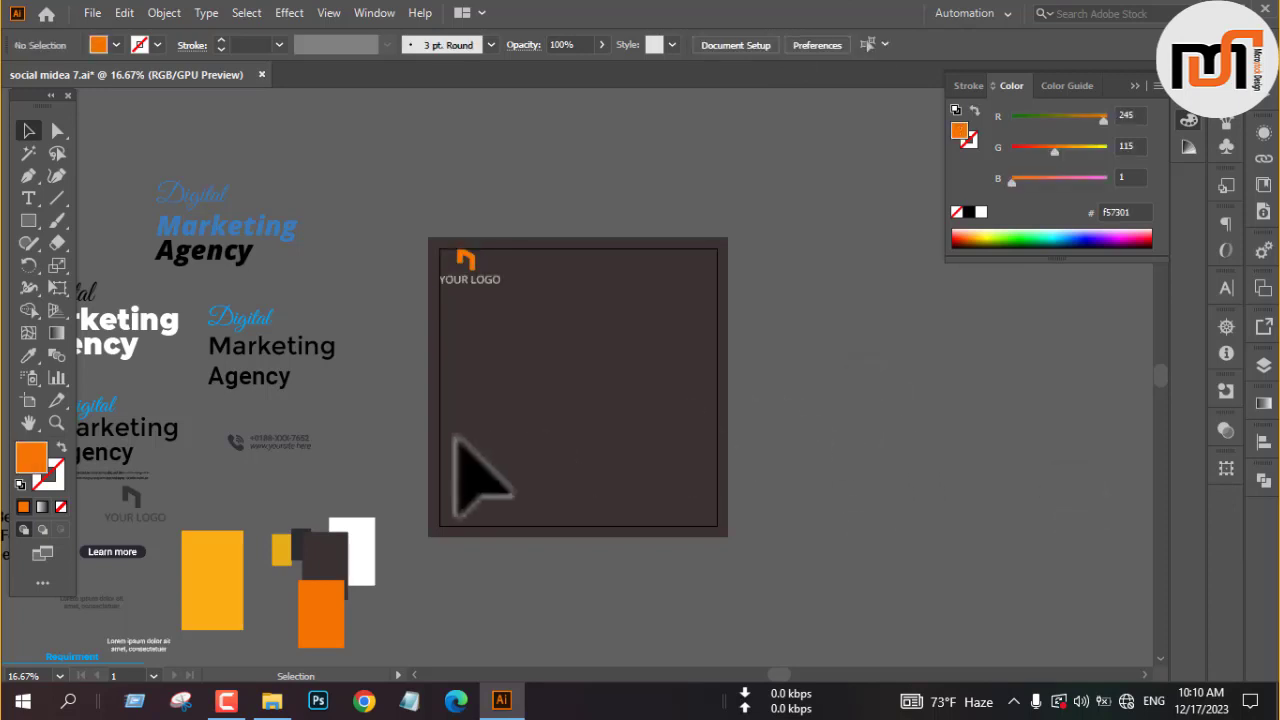
Step: Draw a wide rectangle across the middle of the artboard, slightly past both sides, and fill it with the palette's white
key(m)
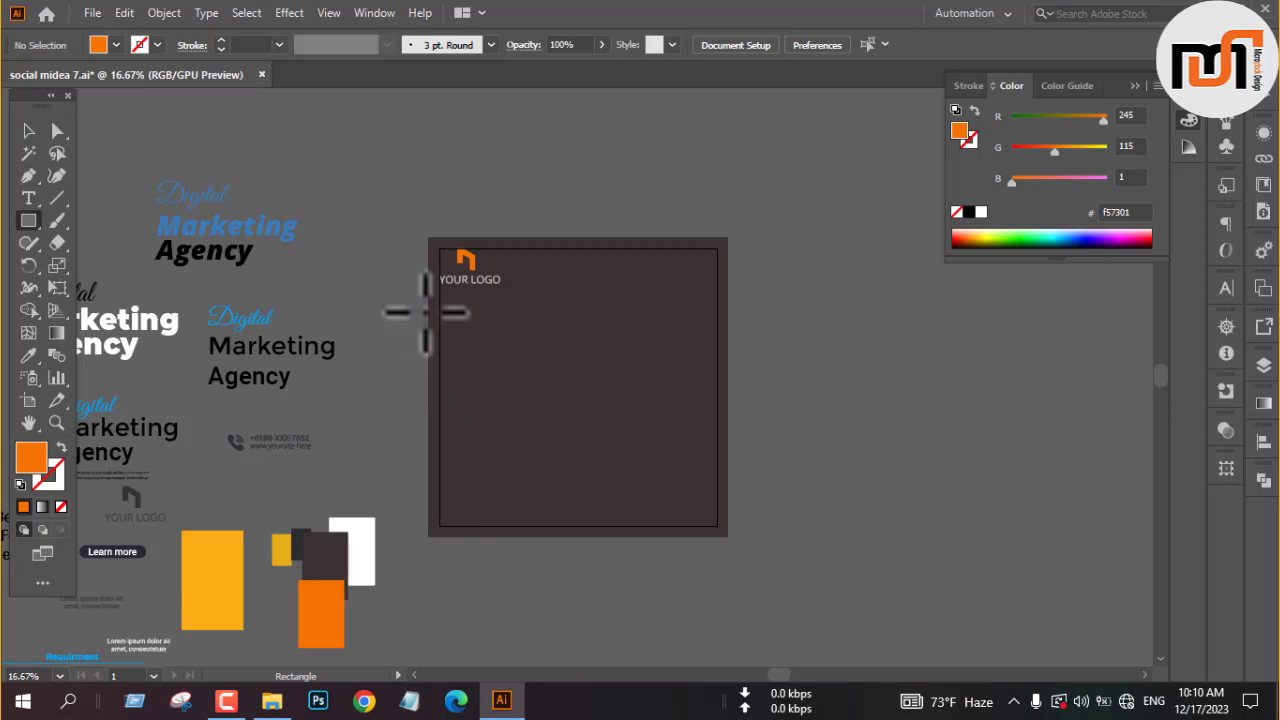
drag(426, 312, 740, 477)
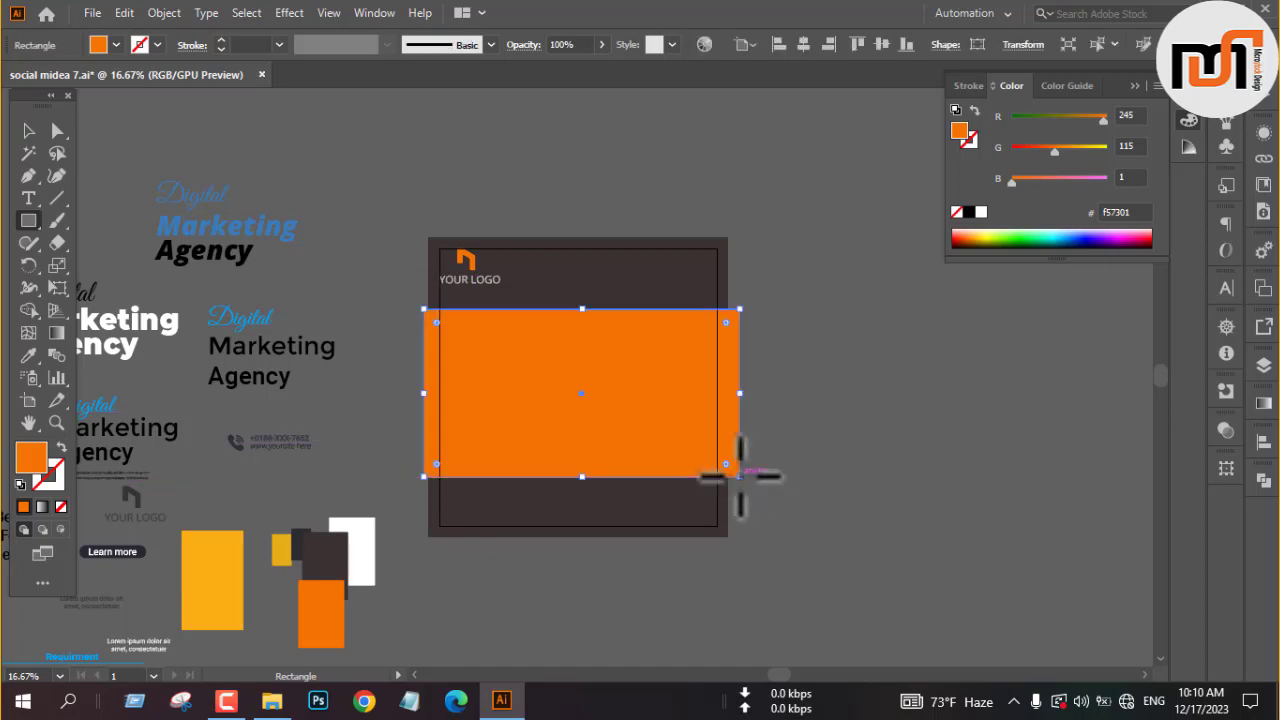
key(v)
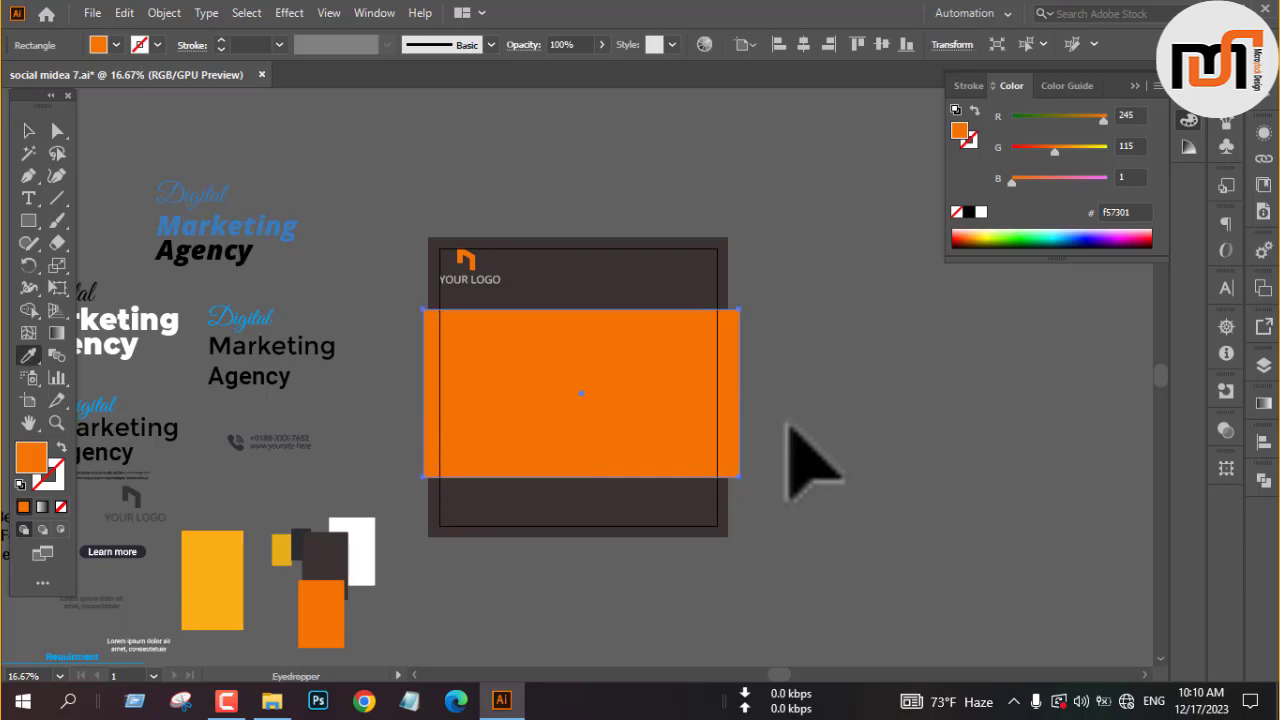
click(368, 550)
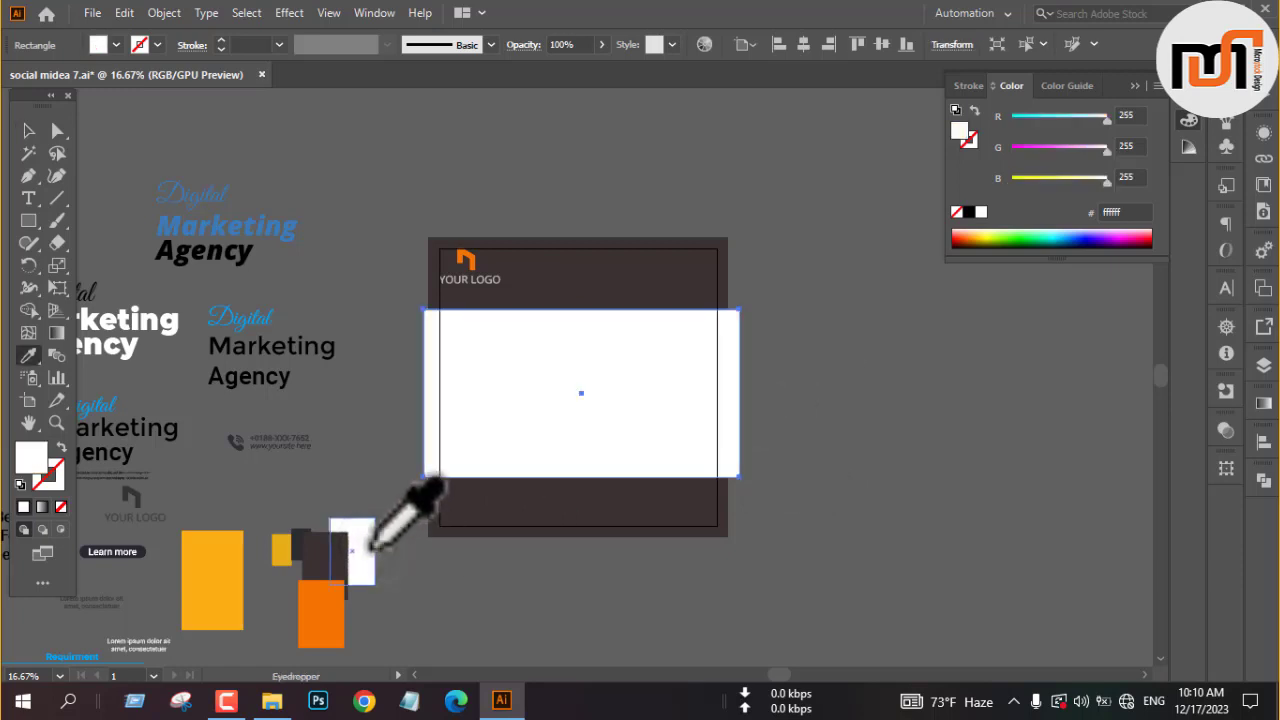
key(v)
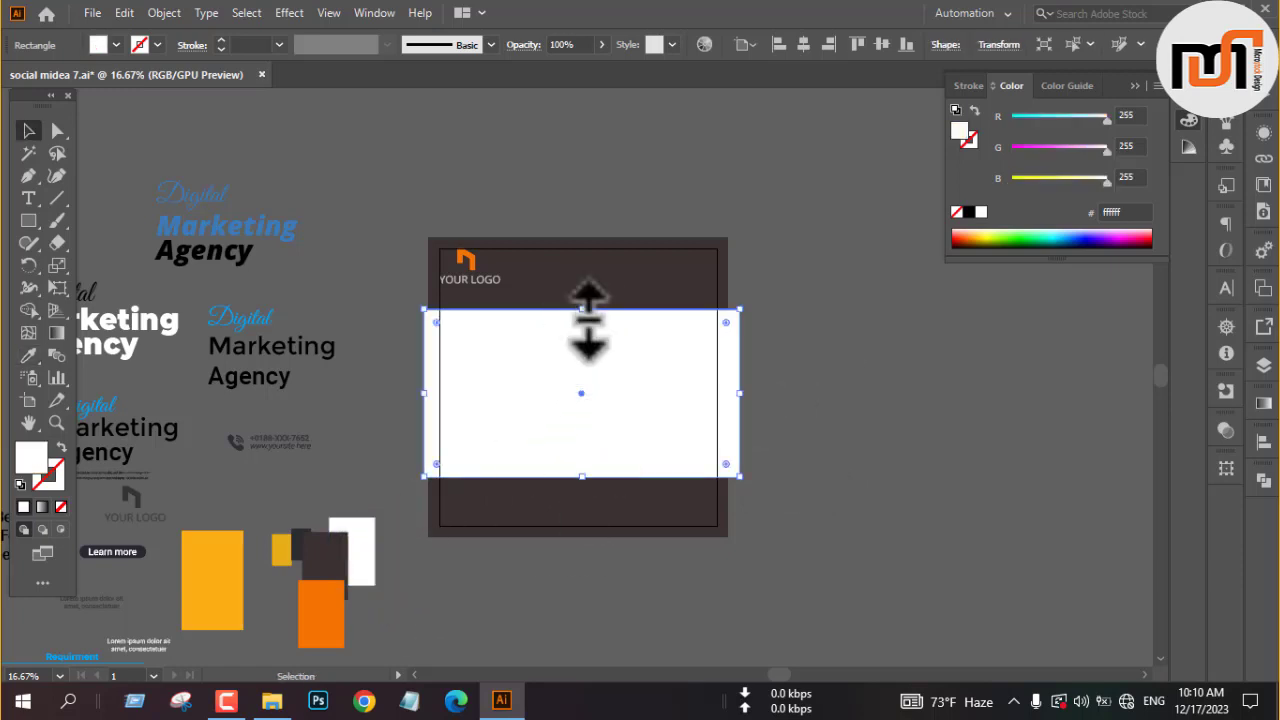
Step: Adjust the white rectangle's height to leave dark bands for the logo above and contact details below
drag(588, 316, 590, 303)
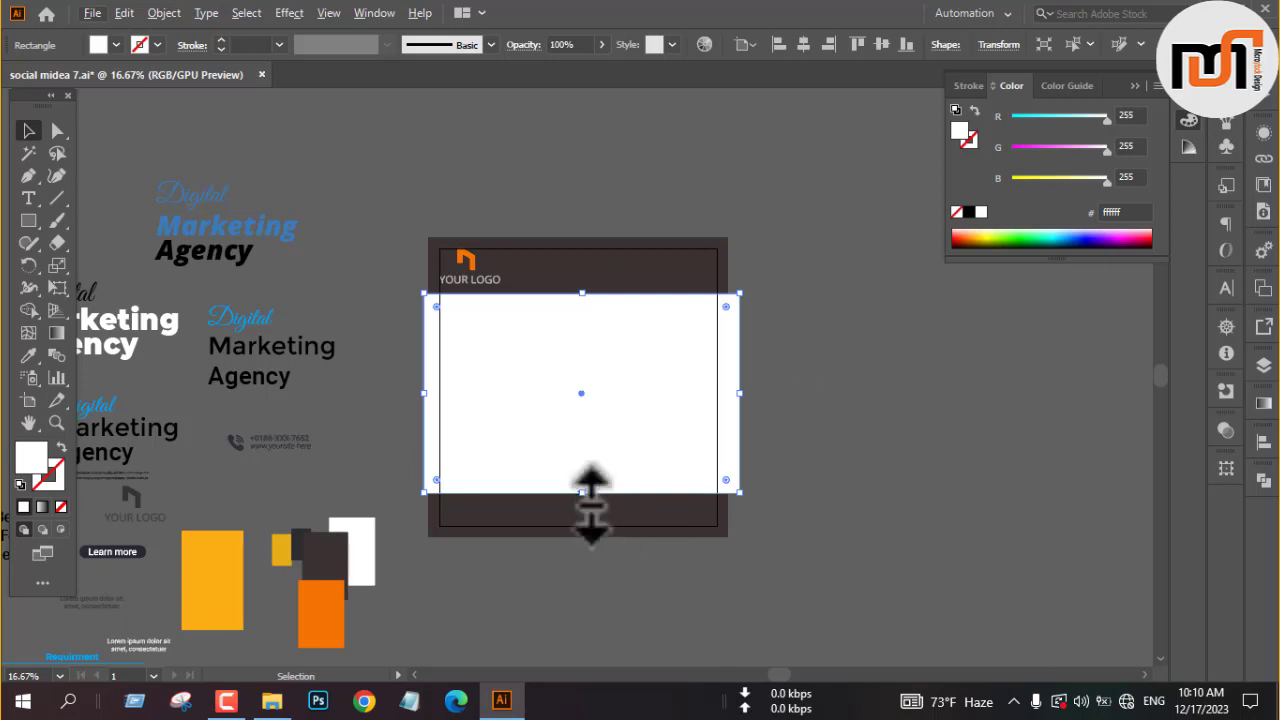
drag(582, 492, 593, 486)
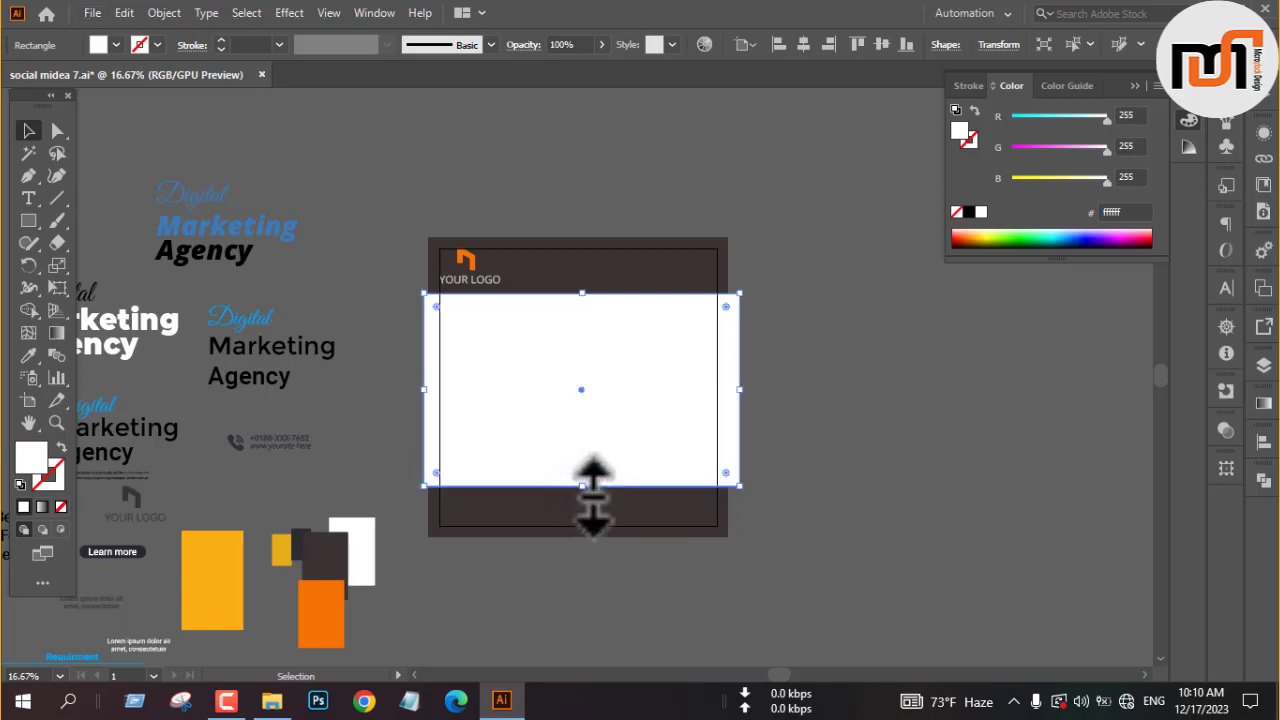
drag(584, 294, 588, 301)
click(845, 400)
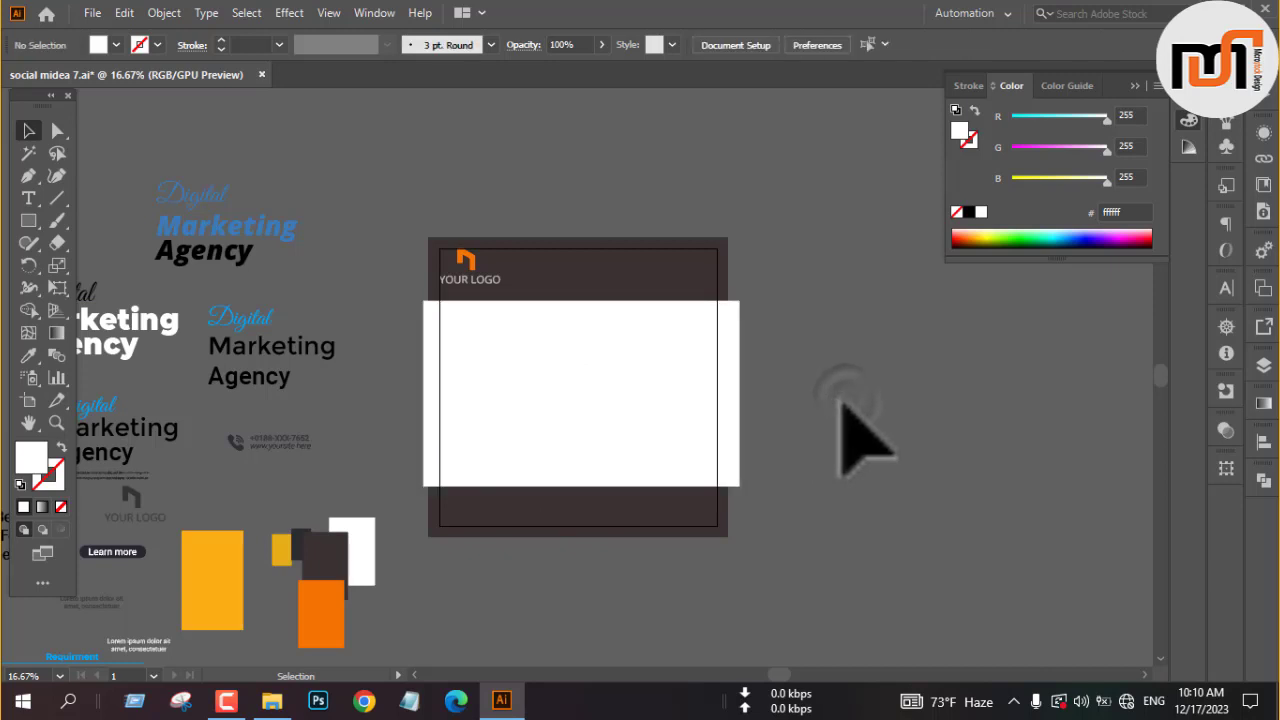
Step: Place a copy of the phone and website contact group below the artboard and fill it with light grey f2f2f2
click(240, 442)
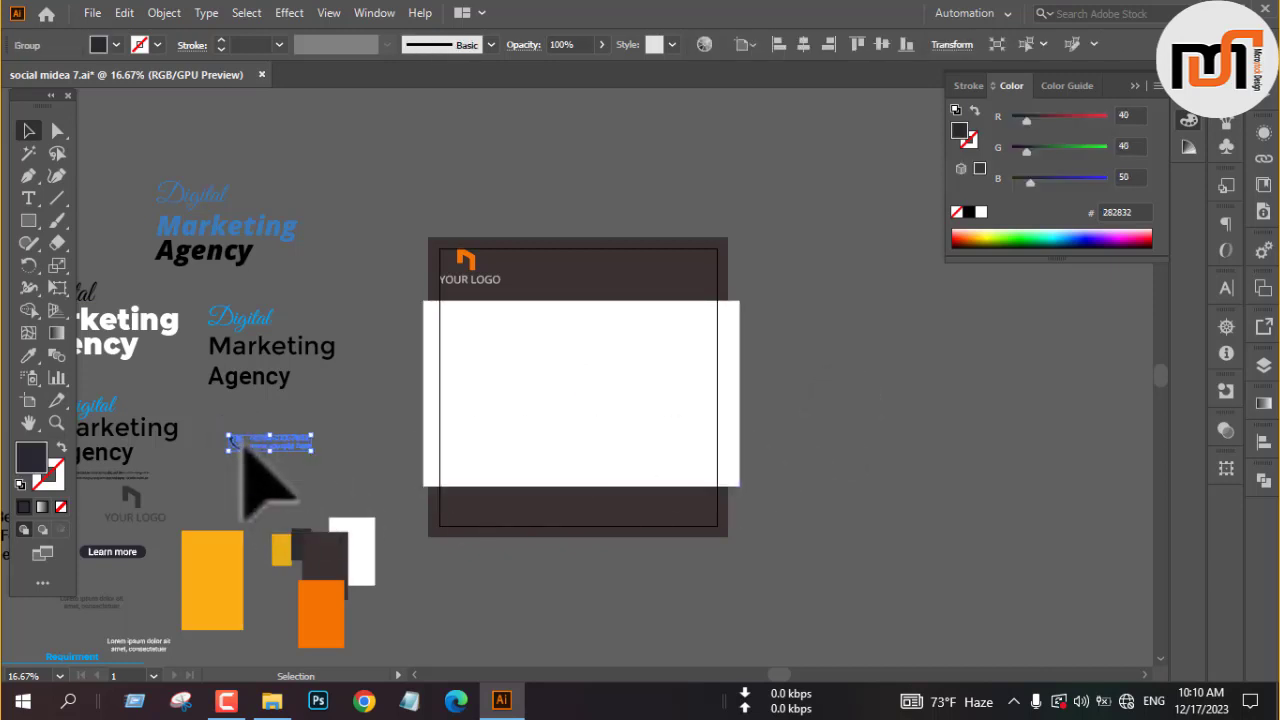
drag(272, 462, 500, 586)
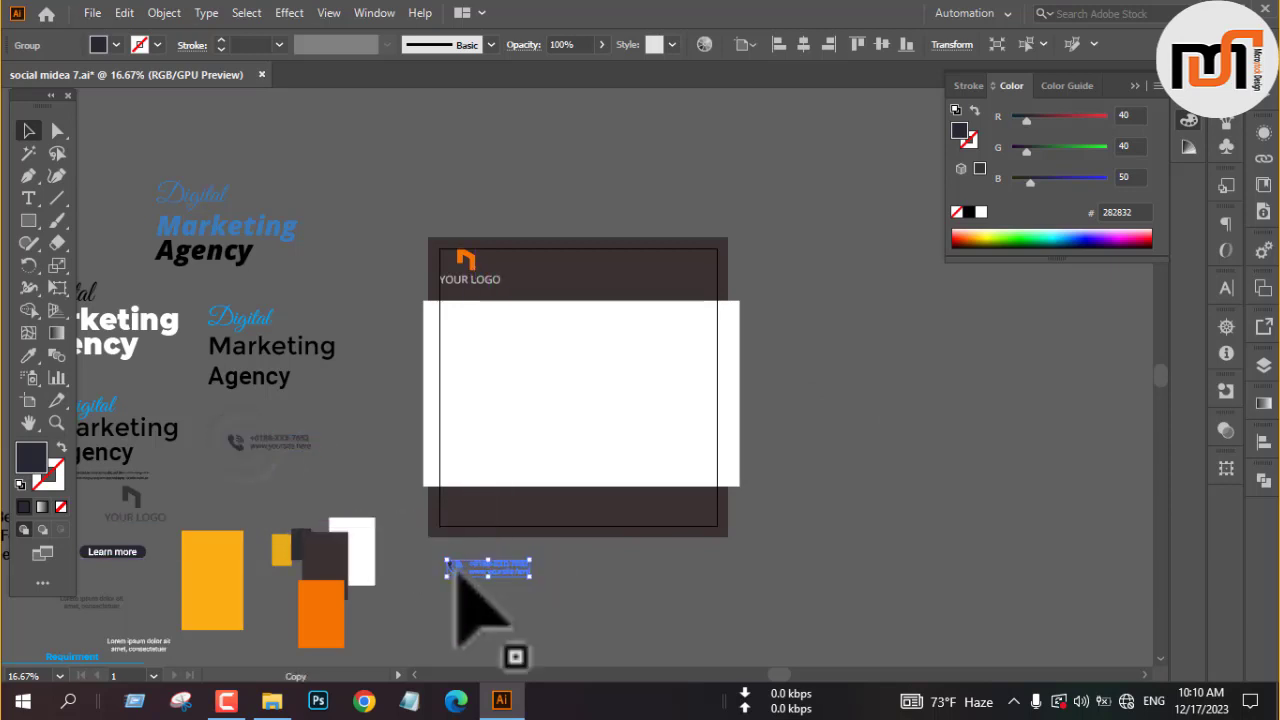
click(116, 44)
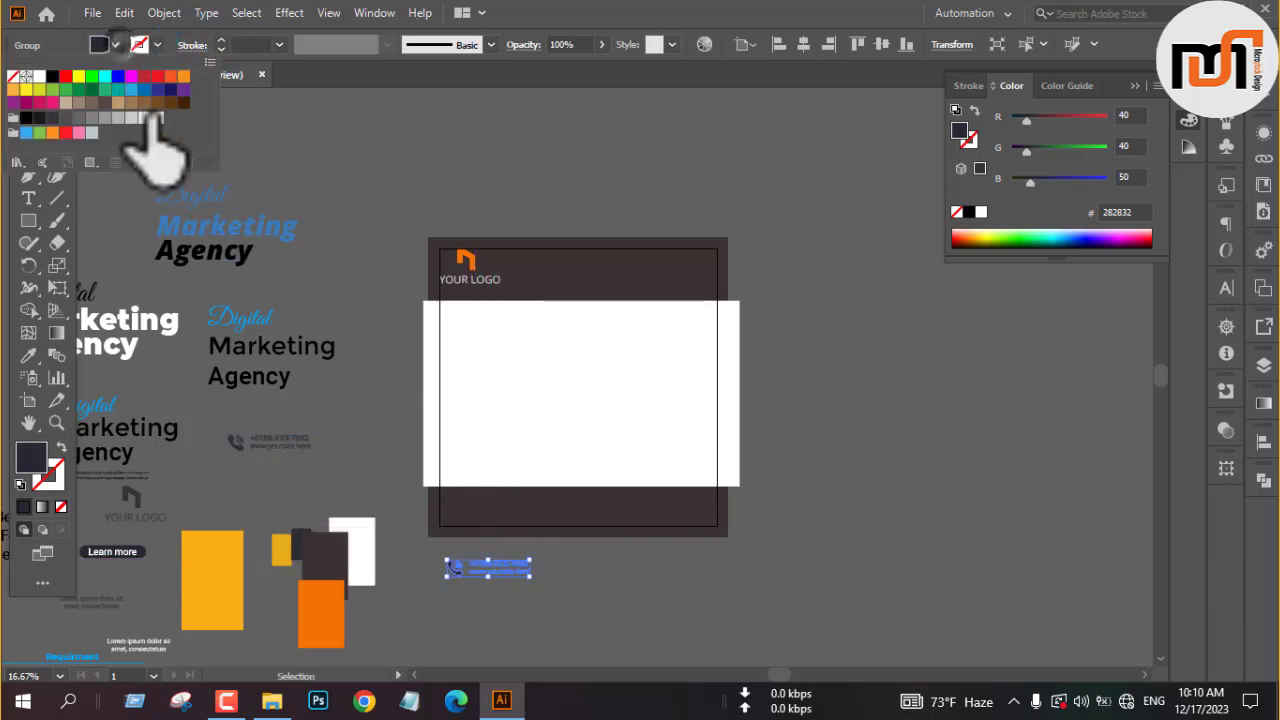
click(157, 118)
click(375, 373)
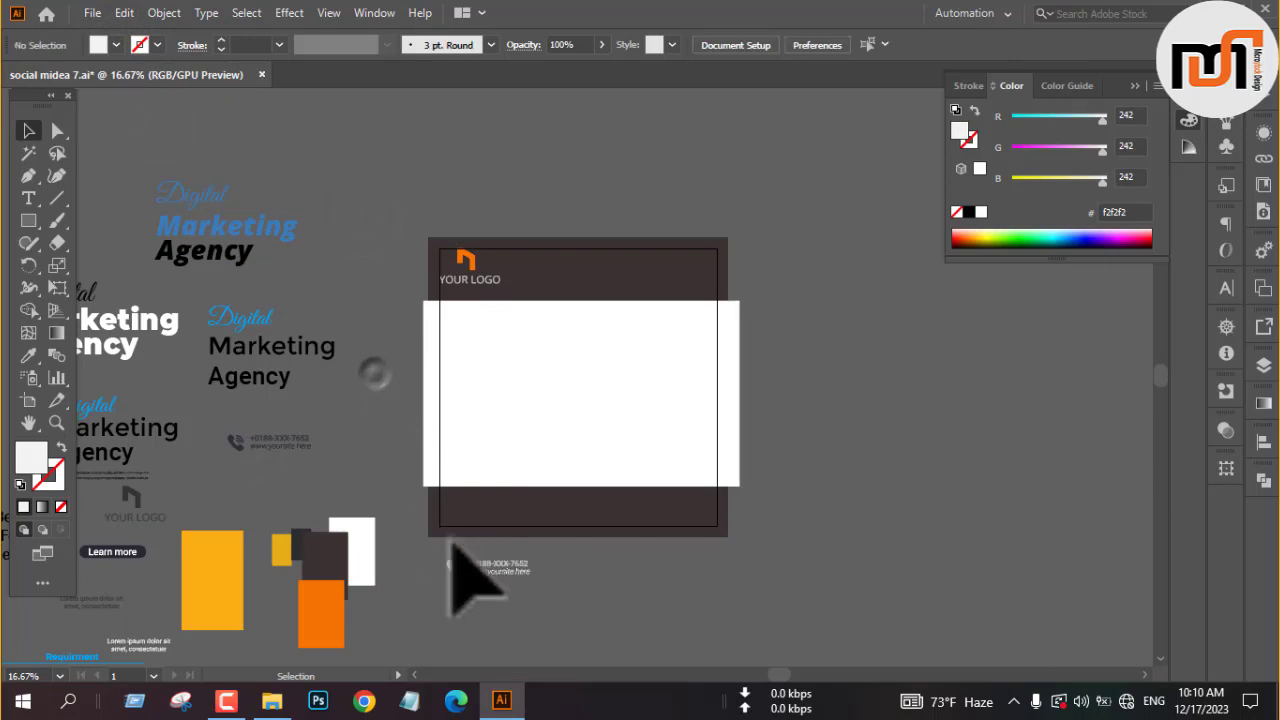
Step: Recolour the copied contact group's phone icon with the orange f57301 sampled from the palette swatch
key(a)
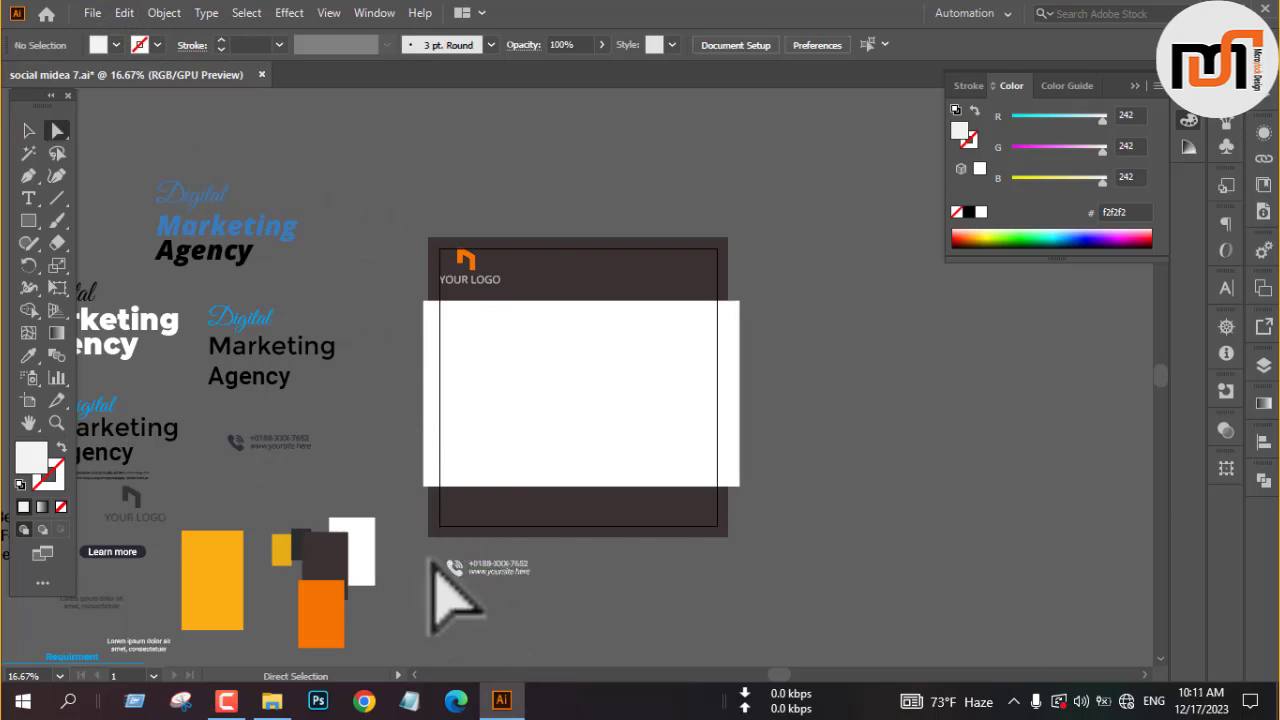
click(425, 553)
drag(471, 595, 472, 596)
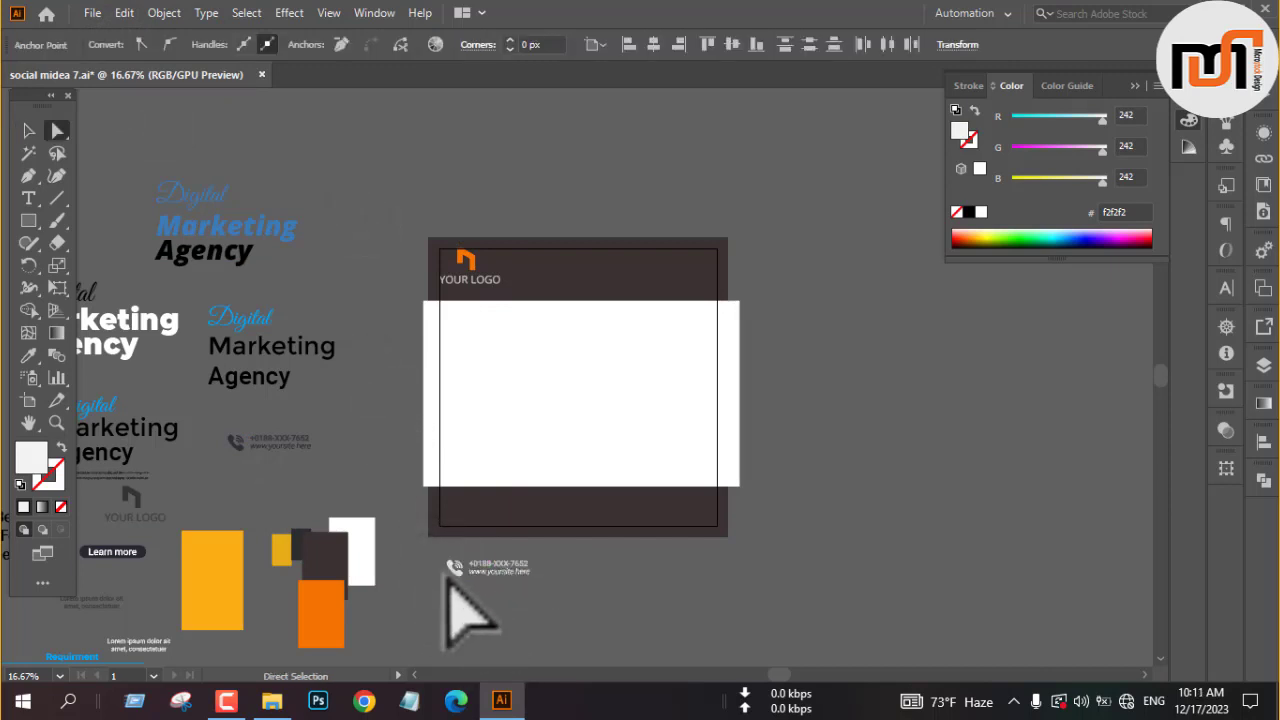
drag(435, 553, 447, 576)
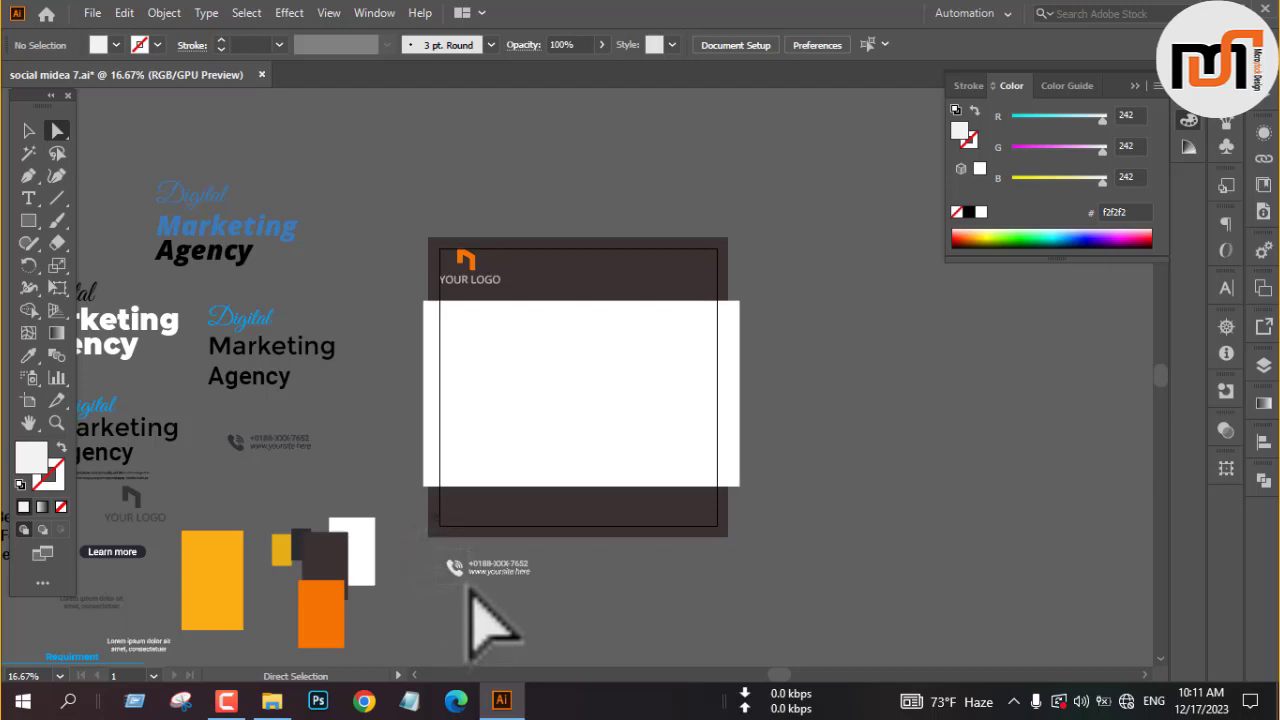
click(28, 355)
click(337, 615)
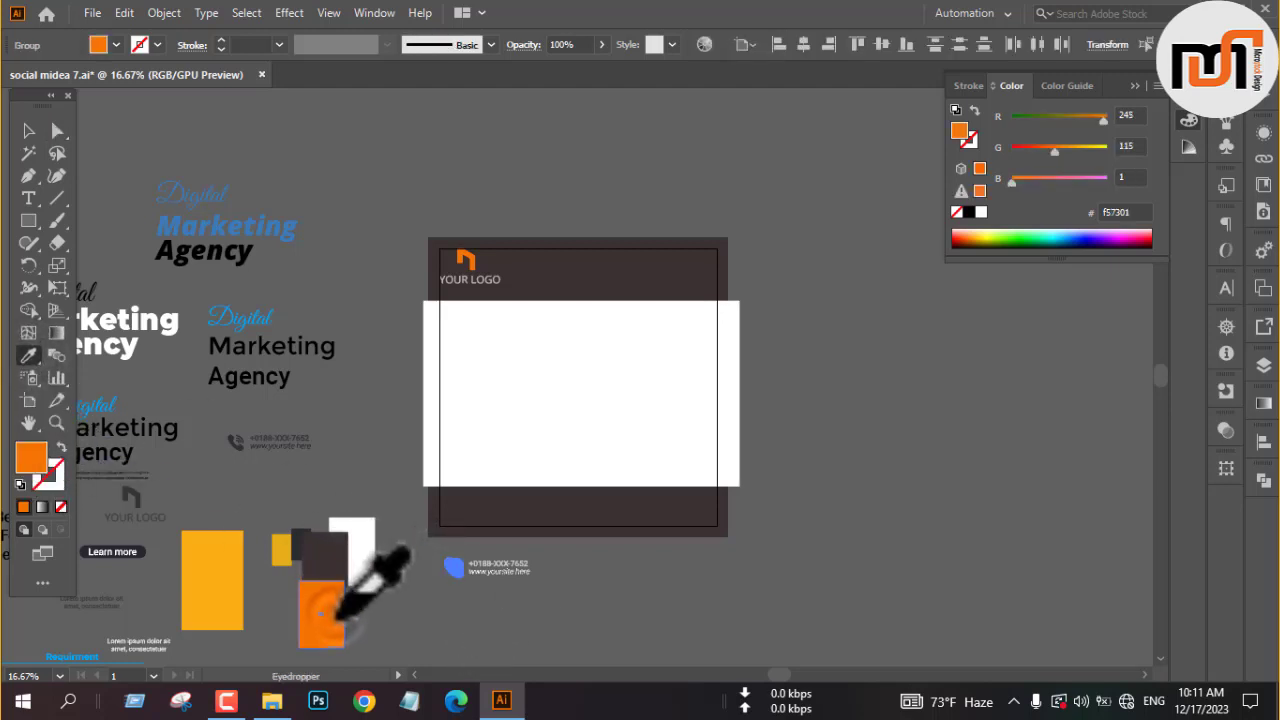
key(v)
Step: Align the contact group to the lower-left corner of the inner margin frame and bring it to the front
click(487, 562)
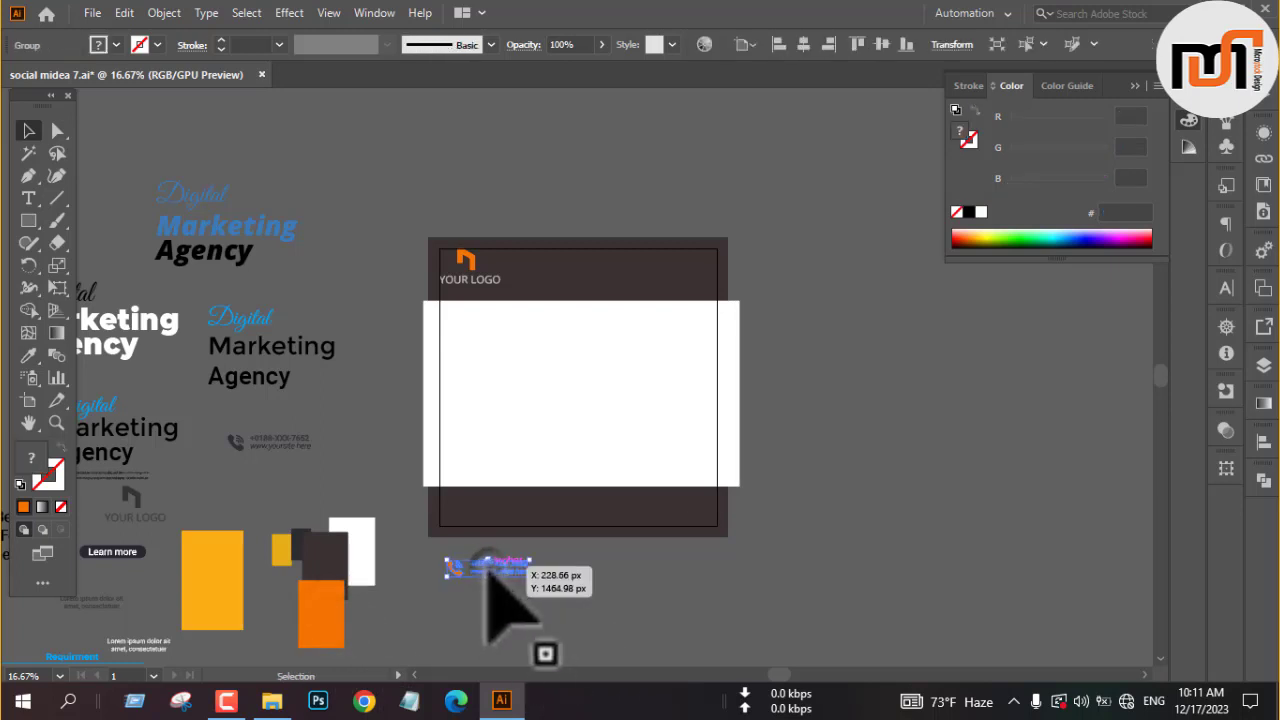
click(777, 44)
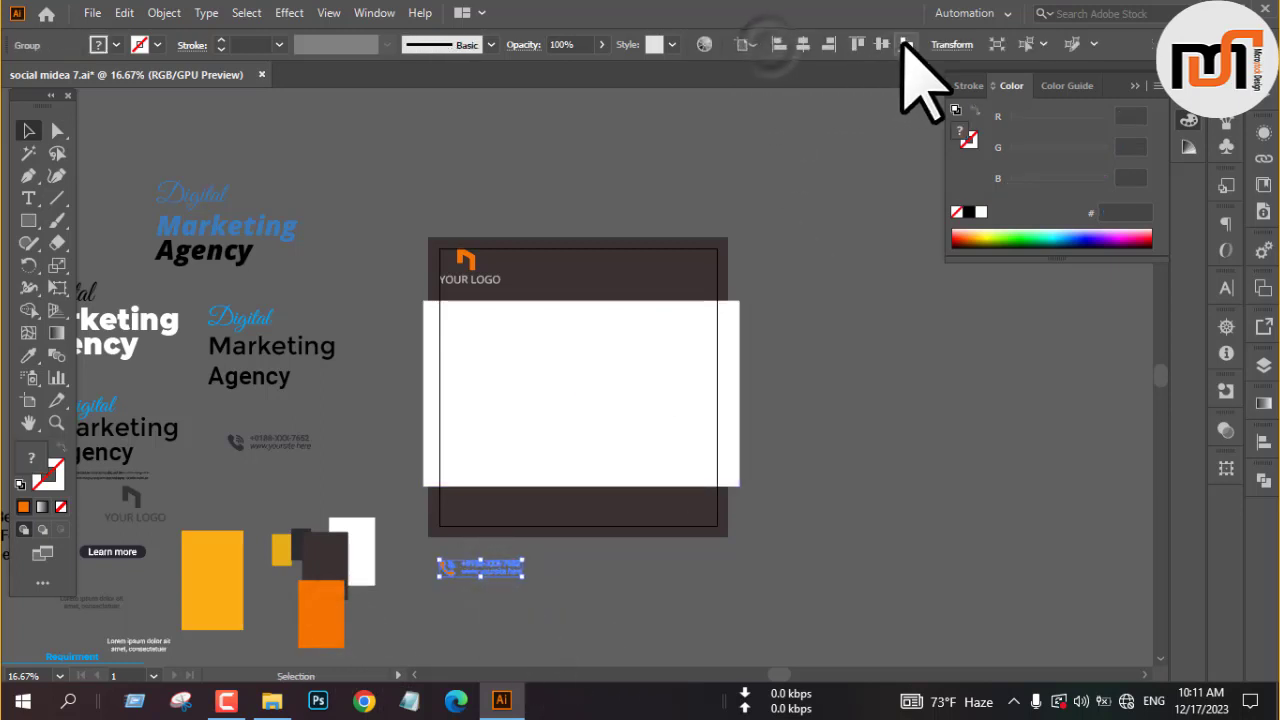
click(906, 44)
right_click(825, 424)
click(878, 327)
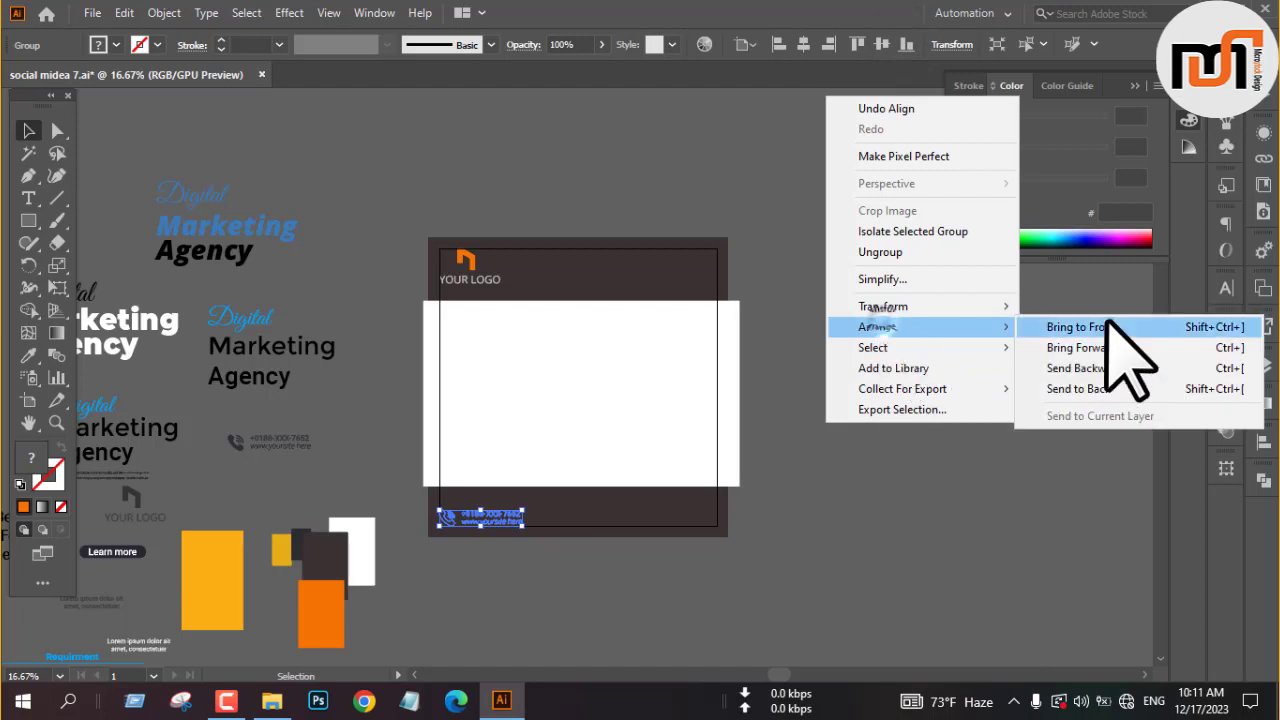
click(1105, 326)
click(866, 488)
click(863, 478)
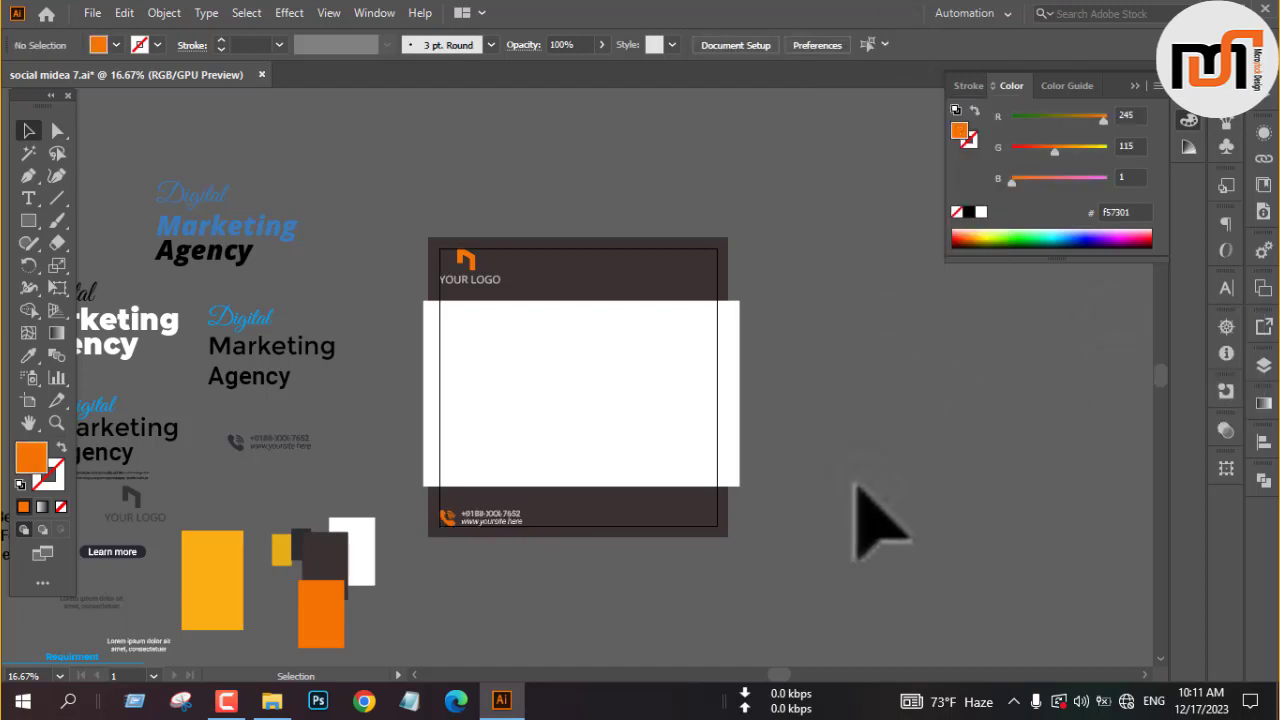
Step: Copy the two-line white Lorem ipsum text into the lower dark band and align it to the lower-right corner of the margin frame
scroll(443, 557, down, 3)
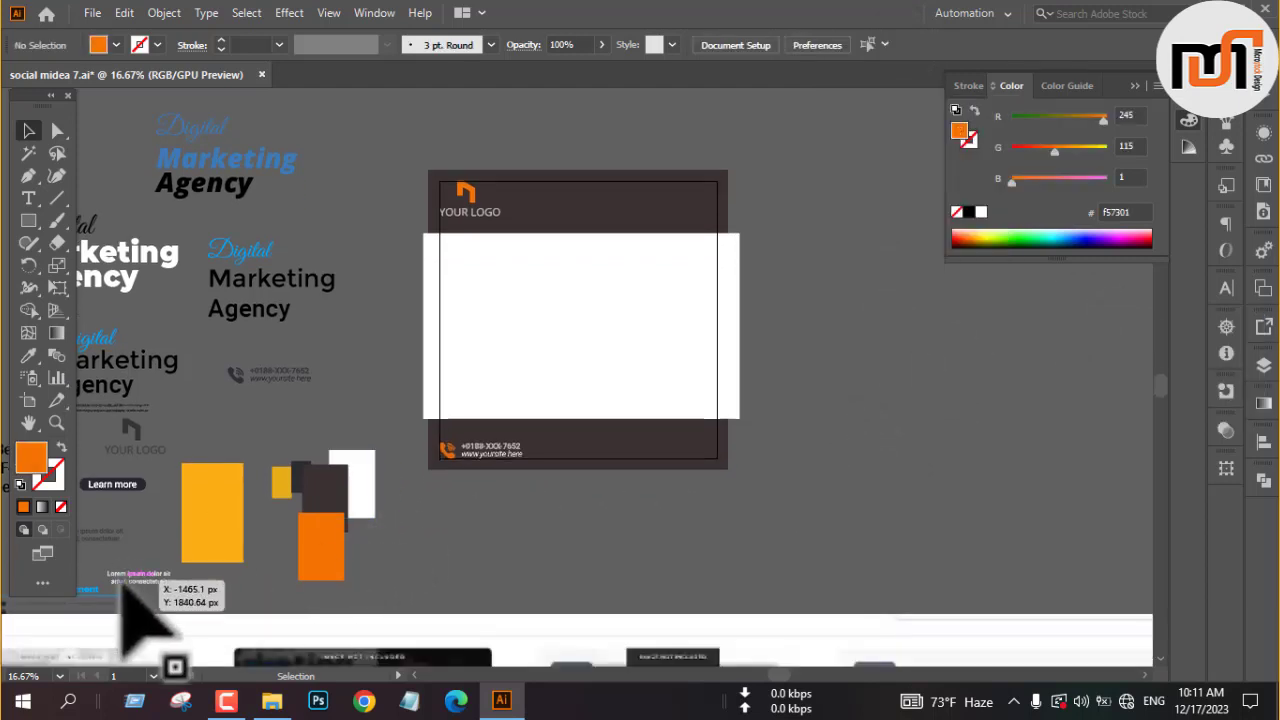
click(125, 586)
drag(124, 586, 674, 451)
right_click(817, 516)
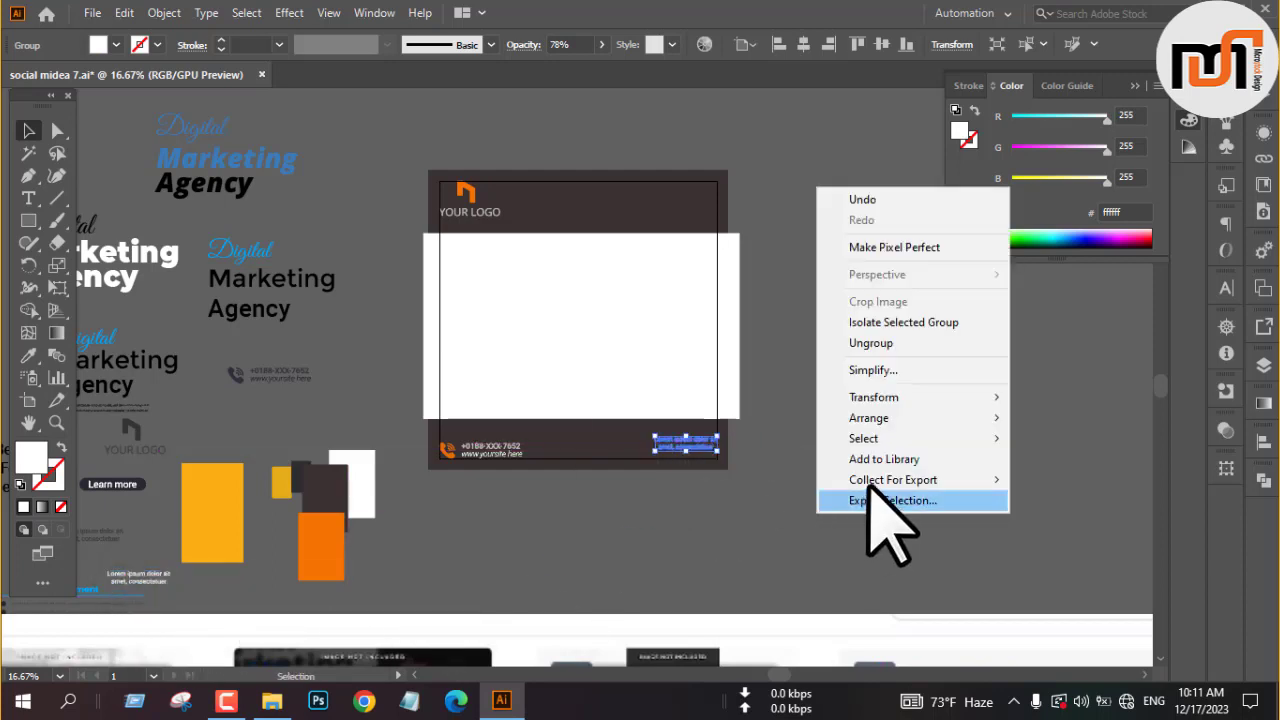
mouse_move(877, 418)
click(1050, 480)
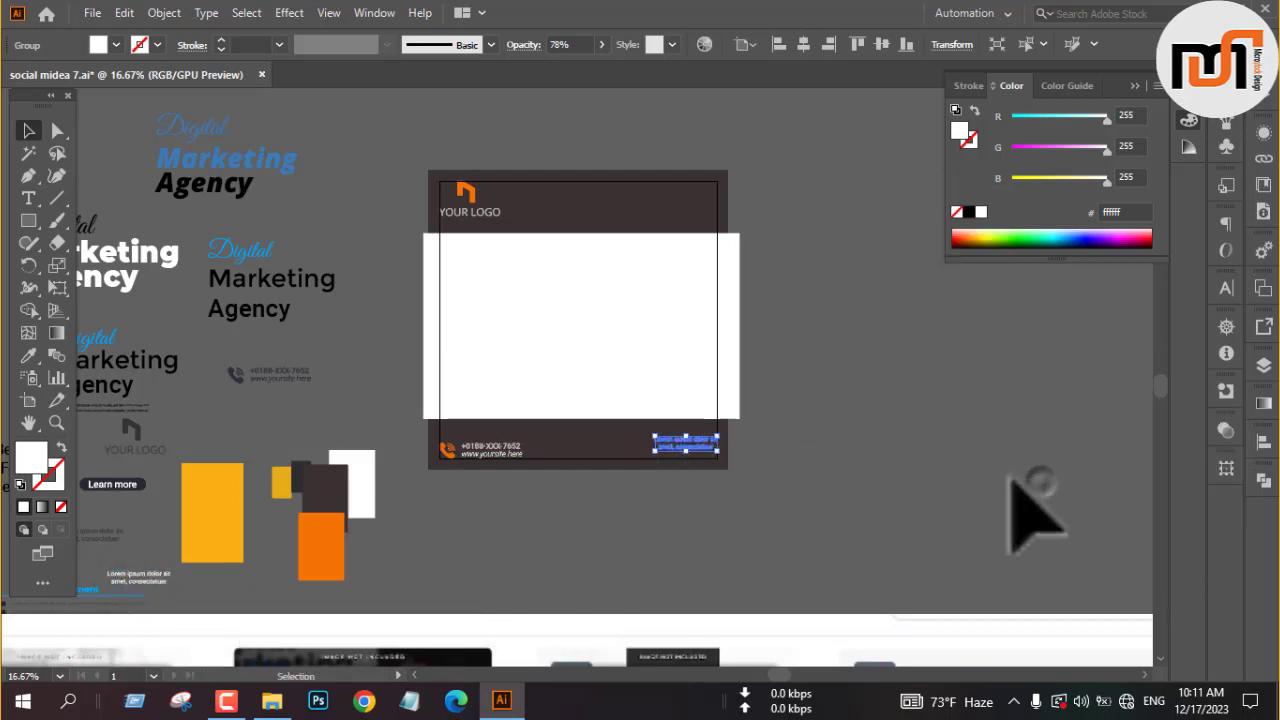
click(825, 428)
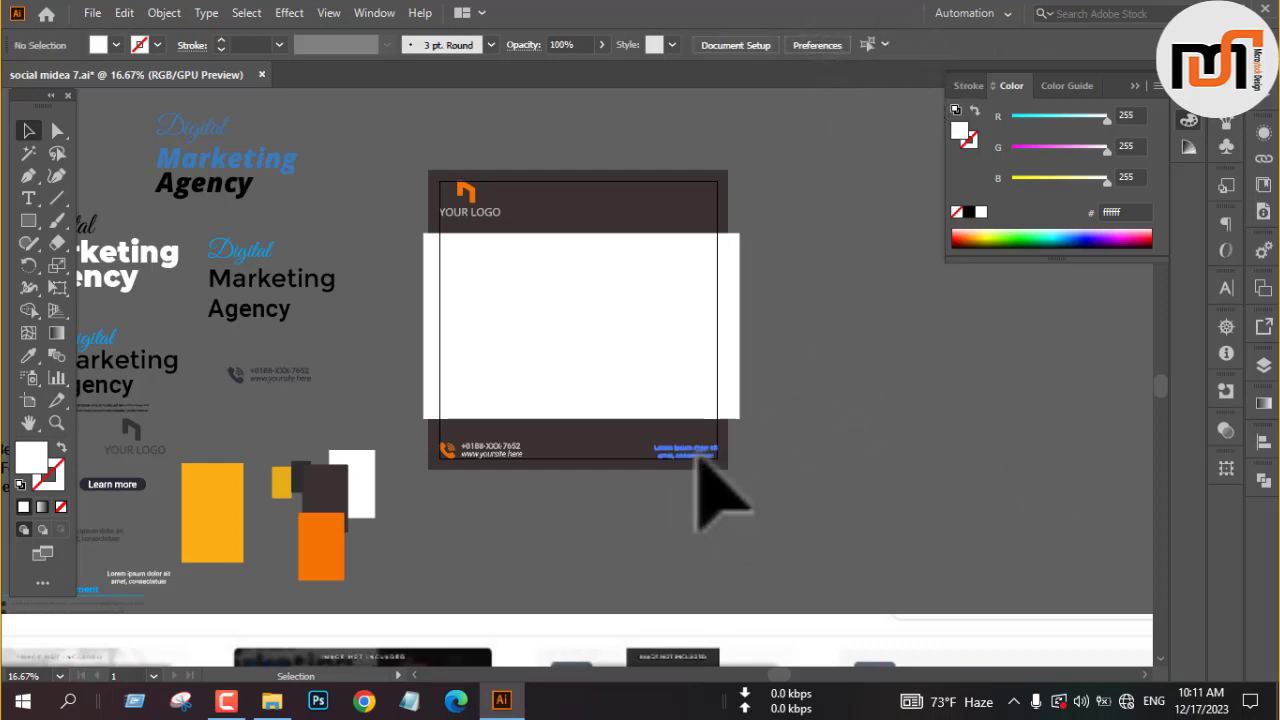
Step: Bring the Lorem ipsum text in the artboard's lower-right corner to the front
click(702, 456)
right_click(702, 456)
click(986, 371)
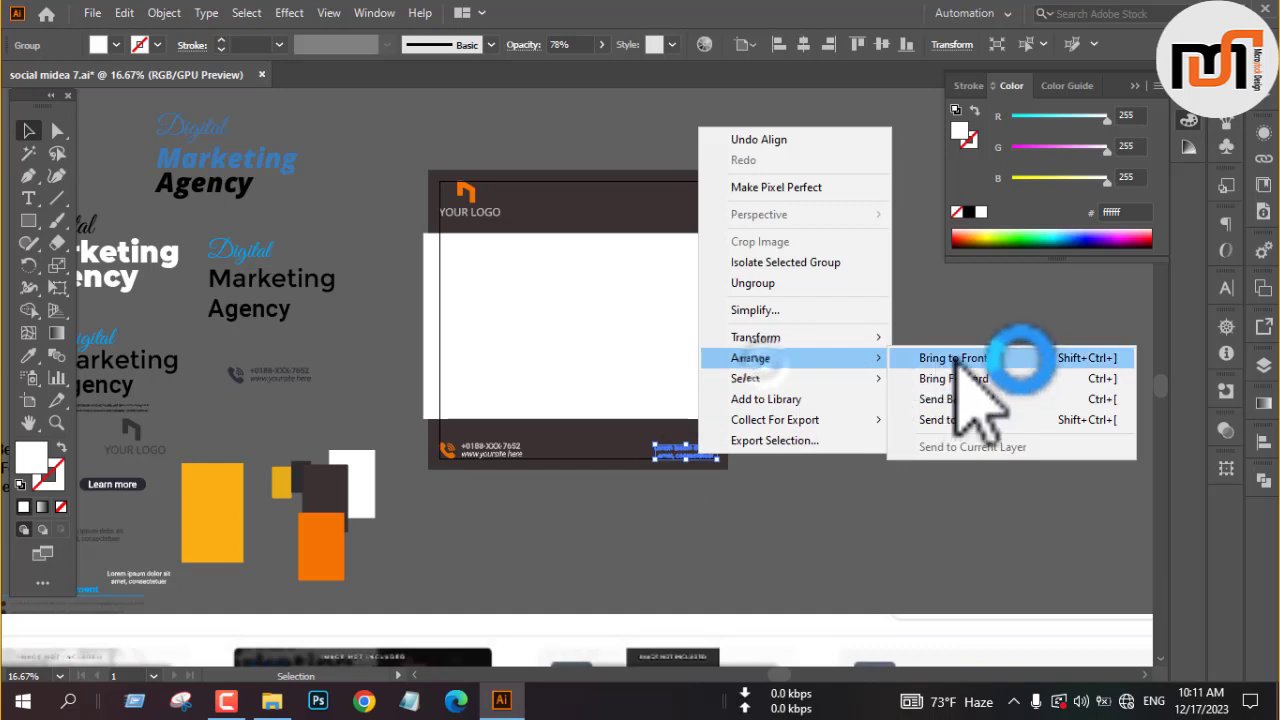
click(850, 490)
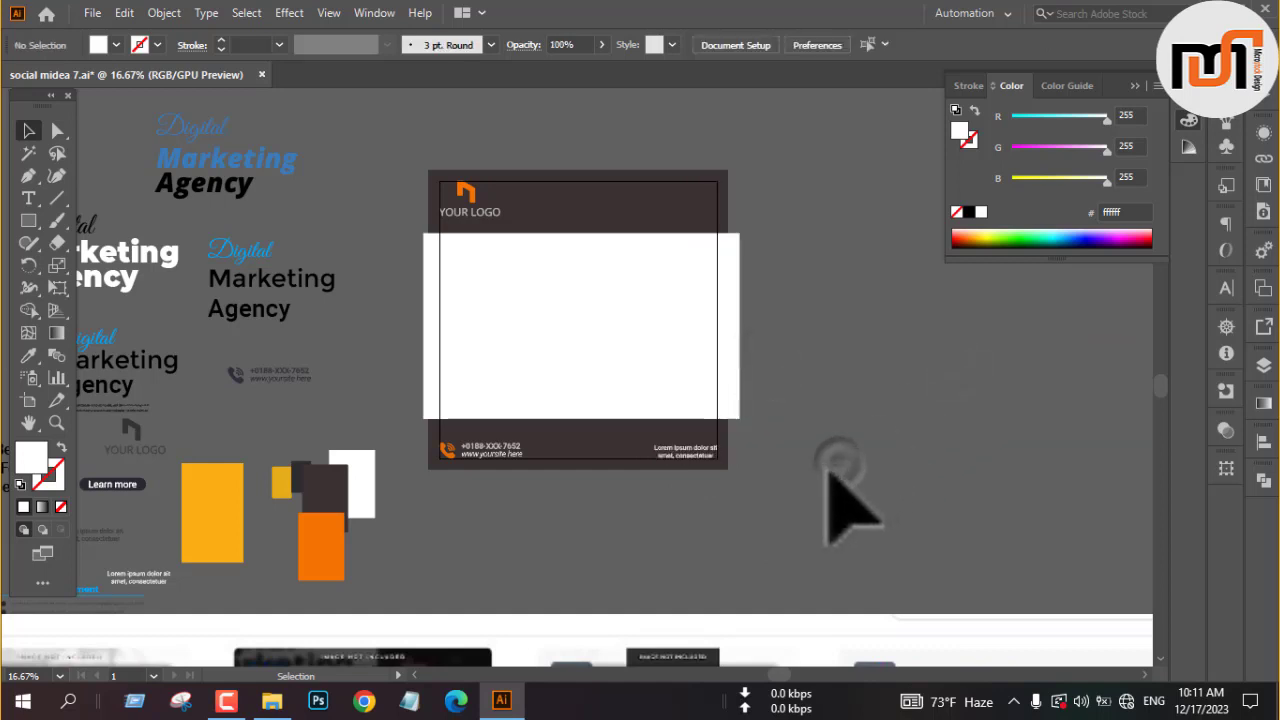
click(690, 456)
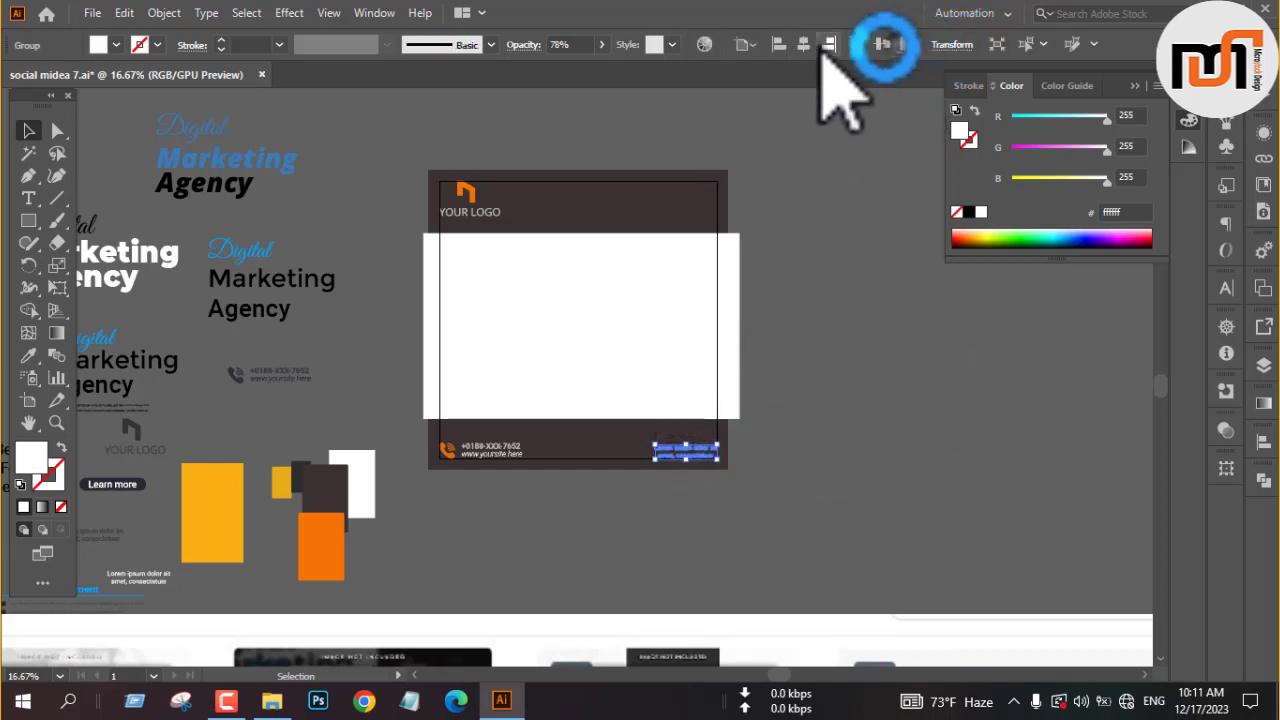
click(838, 400)
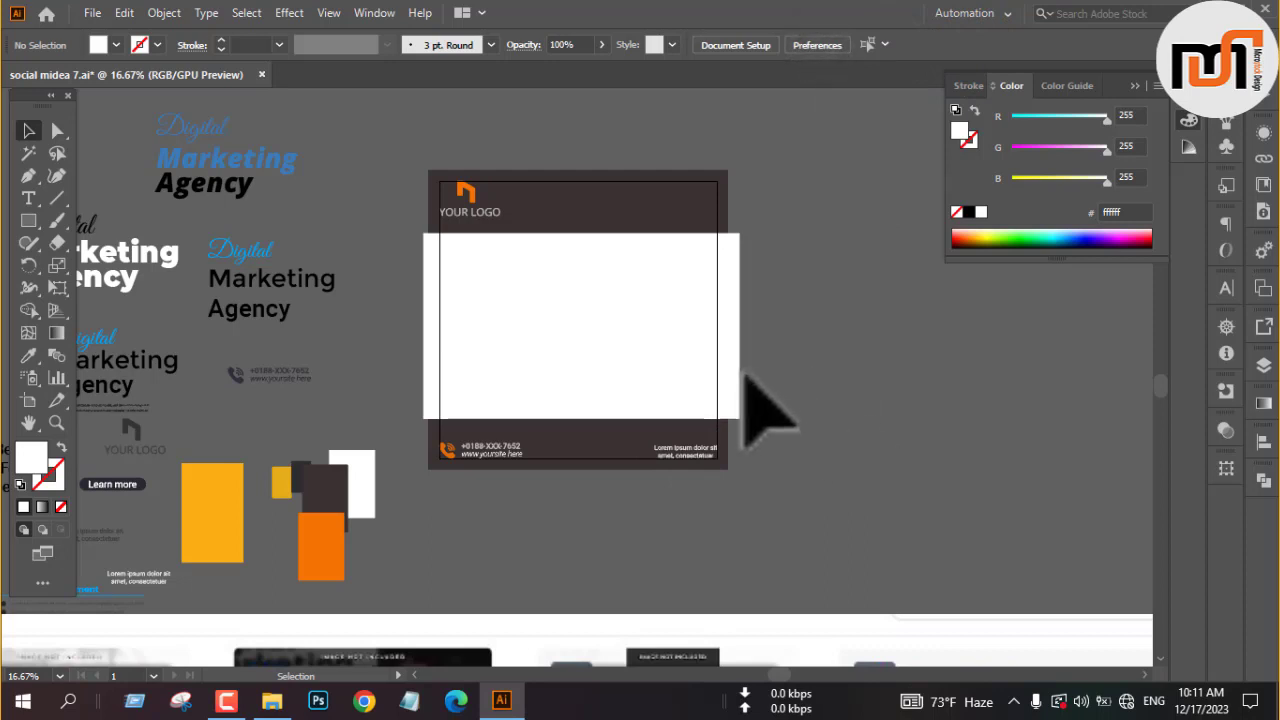
Step: Draw a circle over the white band's right end and fill it with the yellow-orange fbae13 sampled from the palette swatch
key(l)
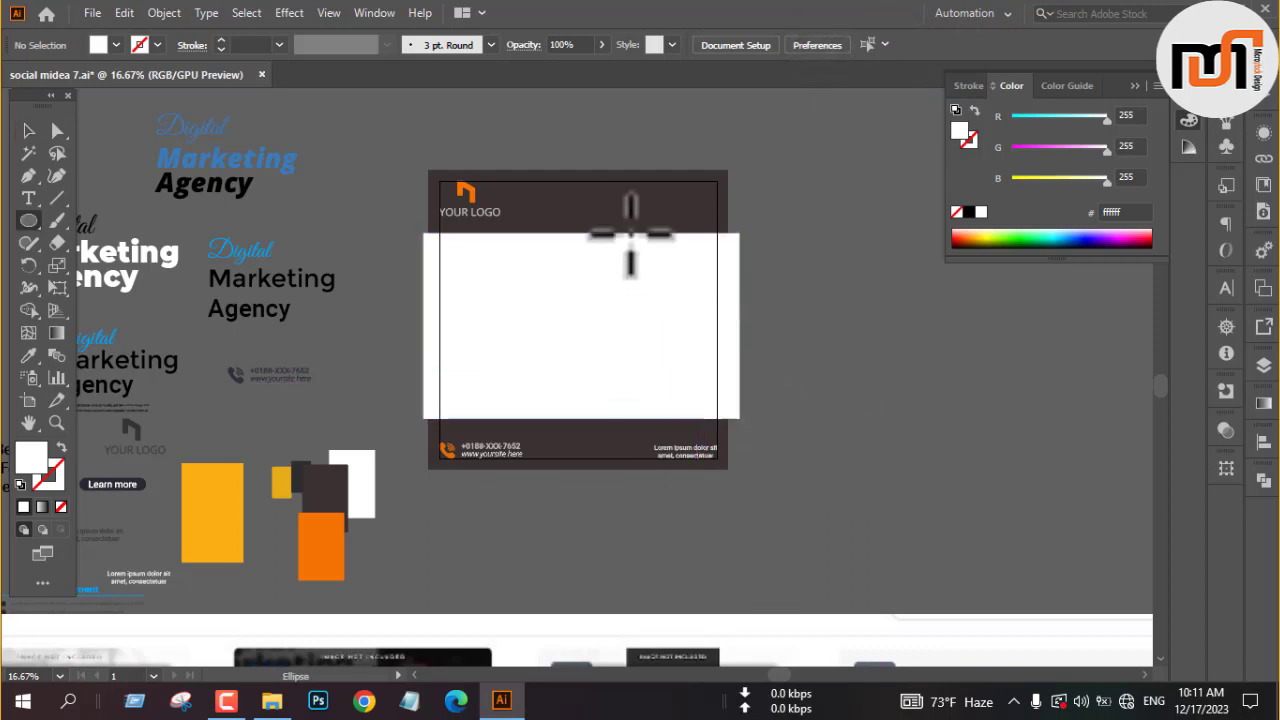
drag(615, 202, 820, 406)
key(v)
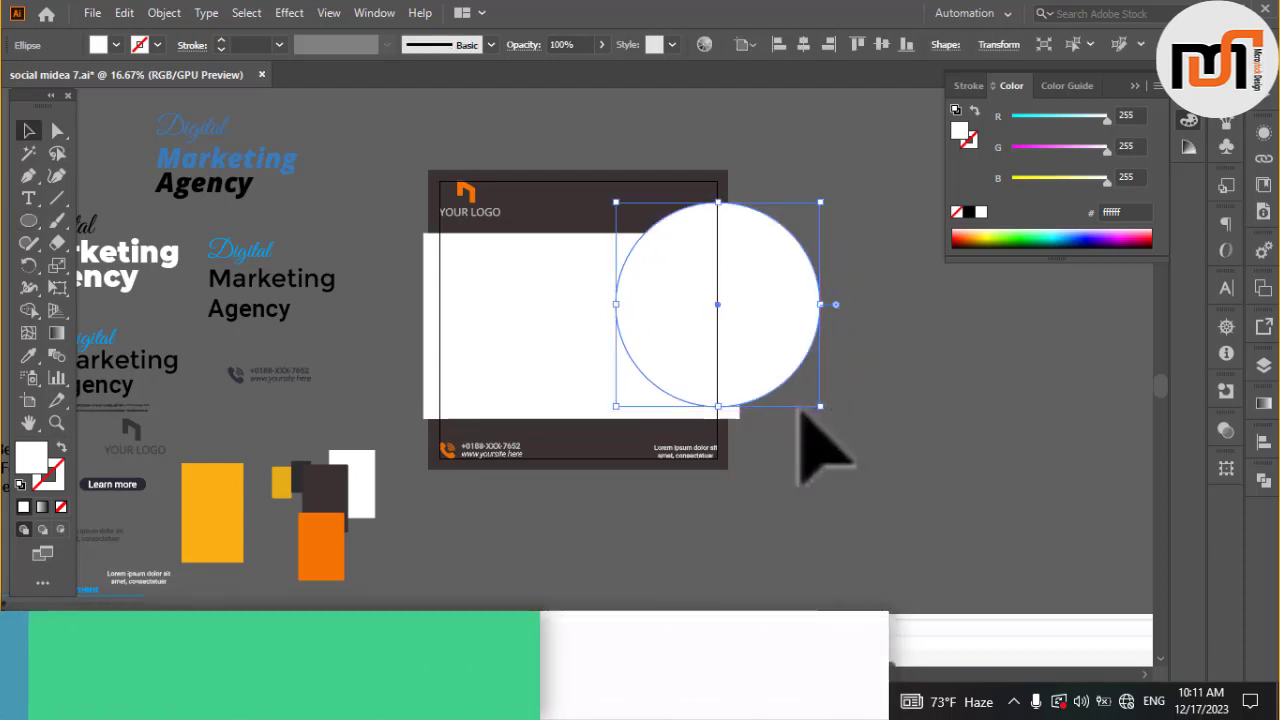
key(i)
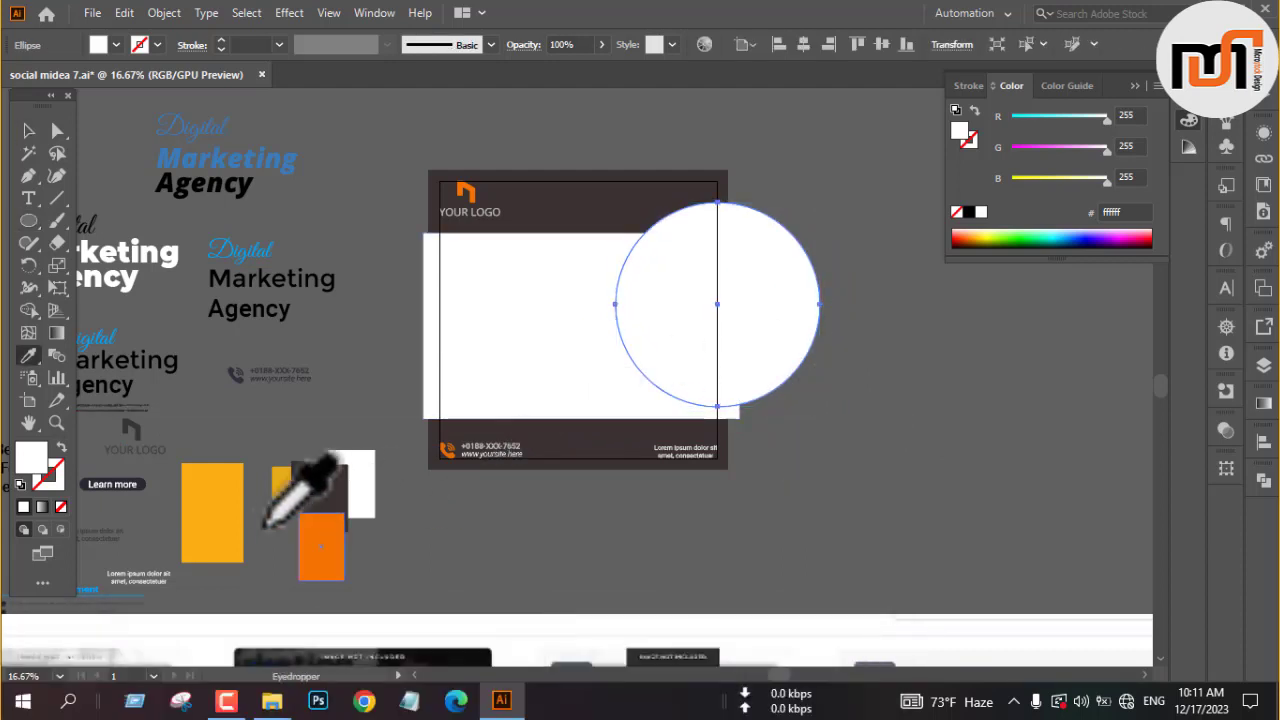
click(232, 516)
key(v)
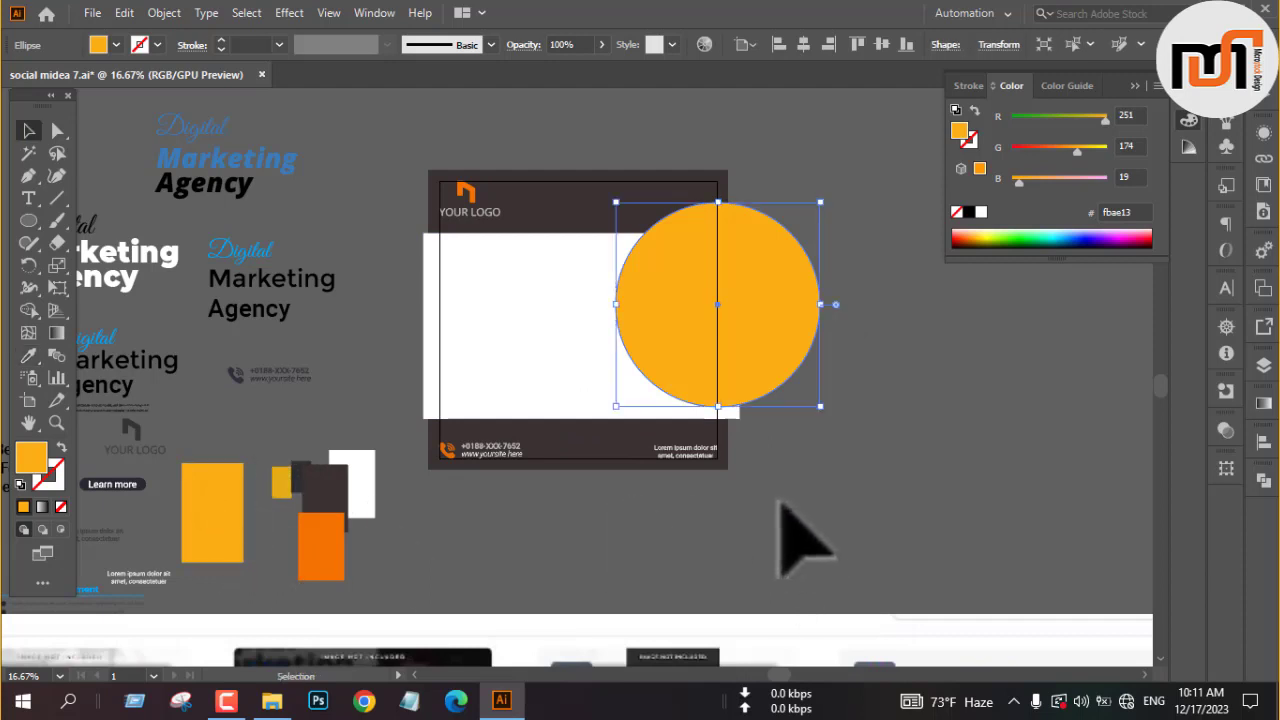
click(785, 508)
Step: Reposition the yellow-orange circle slightly and align its vertical centre with the white band
scroll(717, 343, up, 1)
mouse_move(746, 342)
mouse_down()
mouse_move(743, 372)
mouse_move(737, 362)
mouse_up()
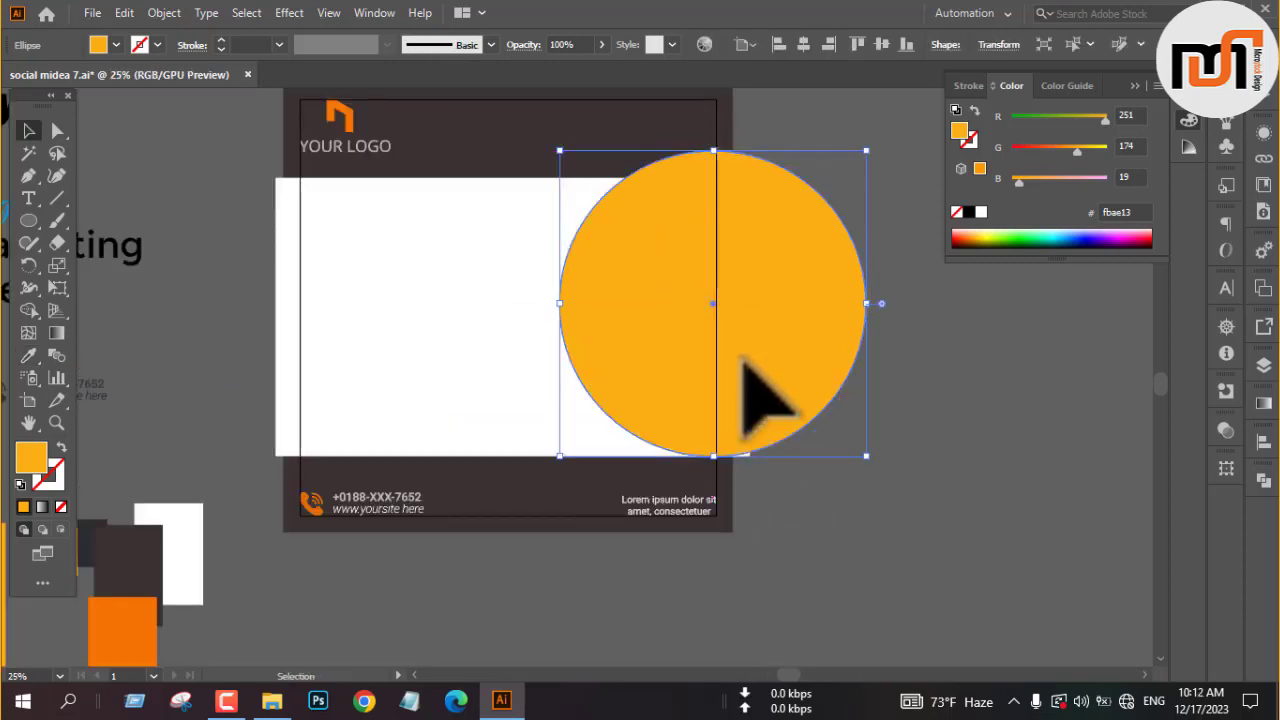
click(909, 398)
click(788, 394)
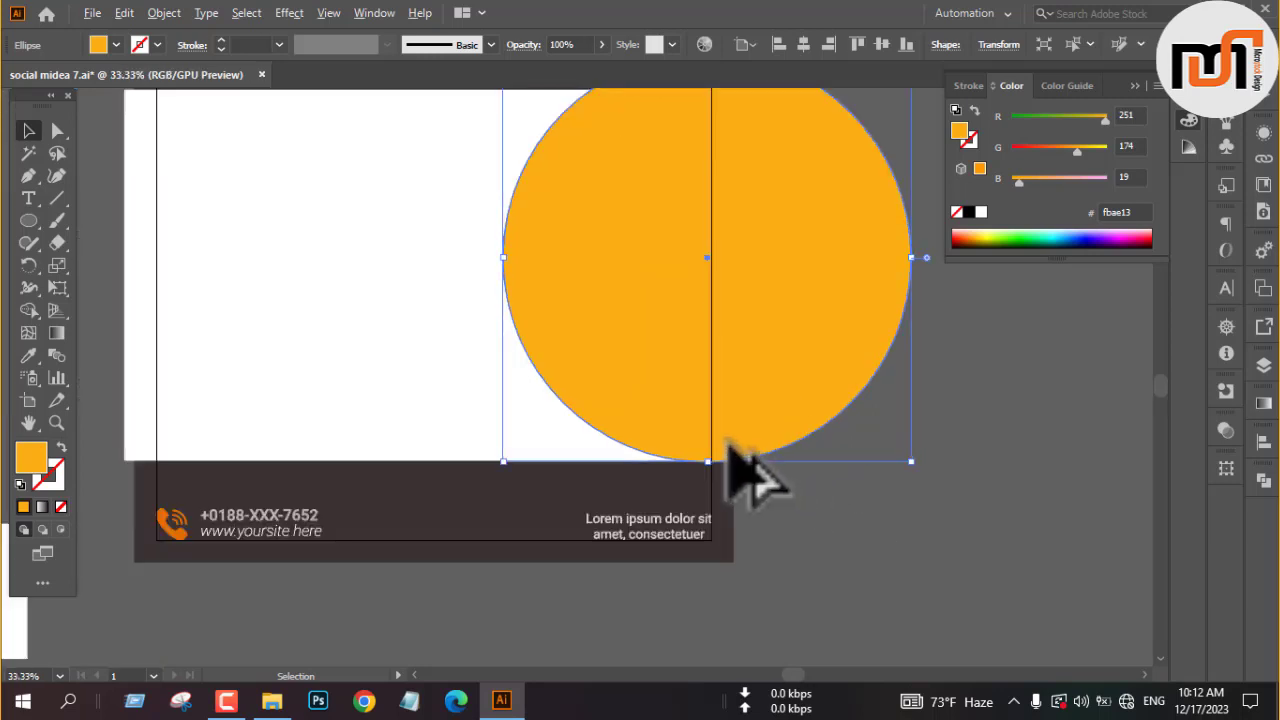
key(ctrl+plus)
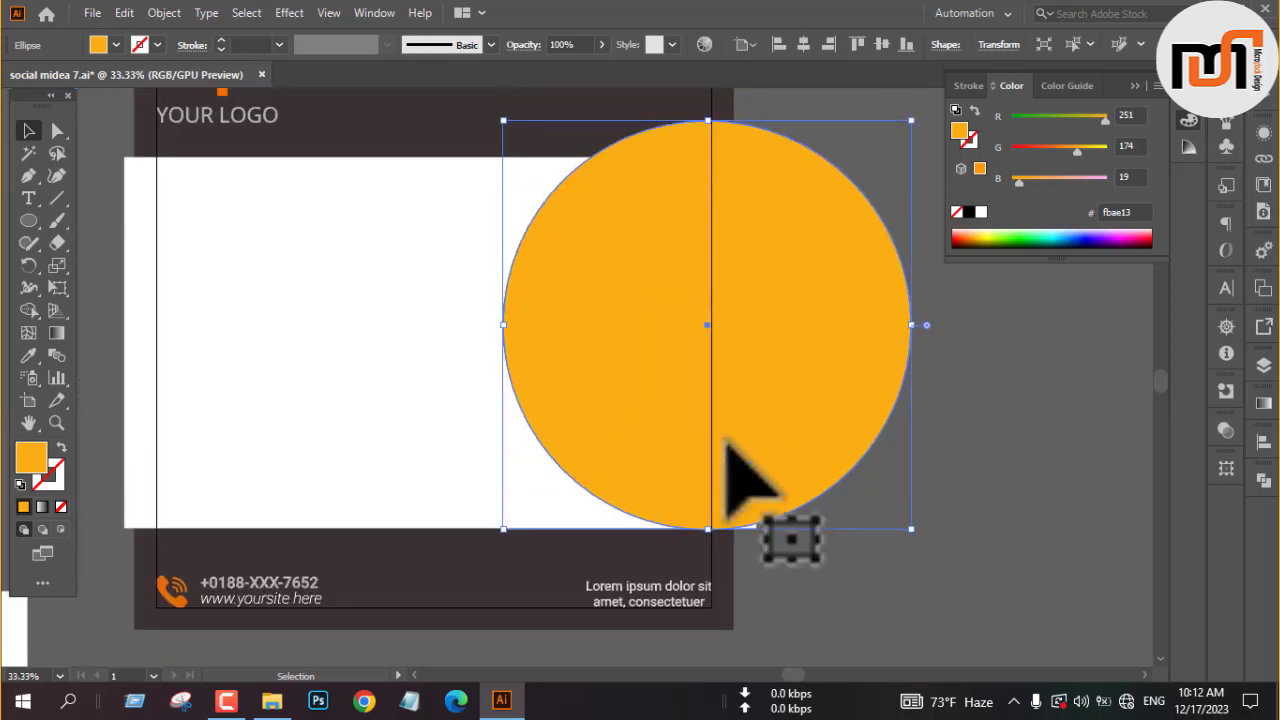
shift+click(378, 361)
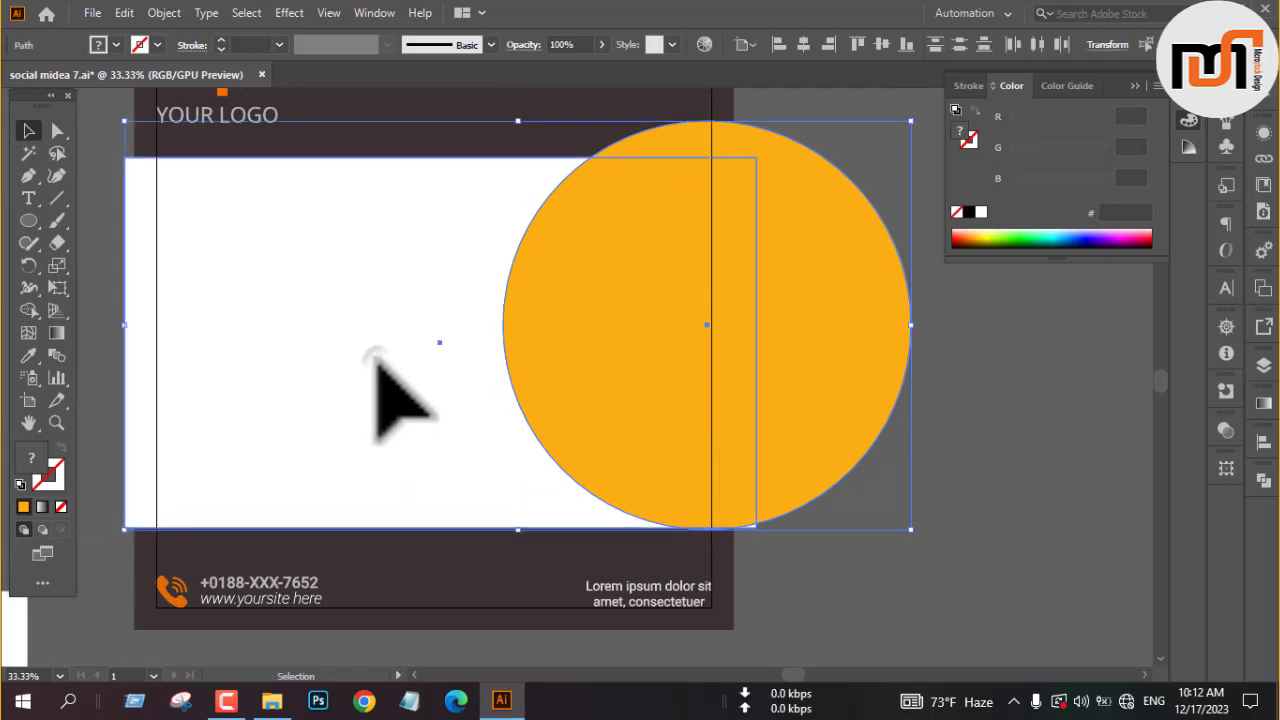
click(885, 44)
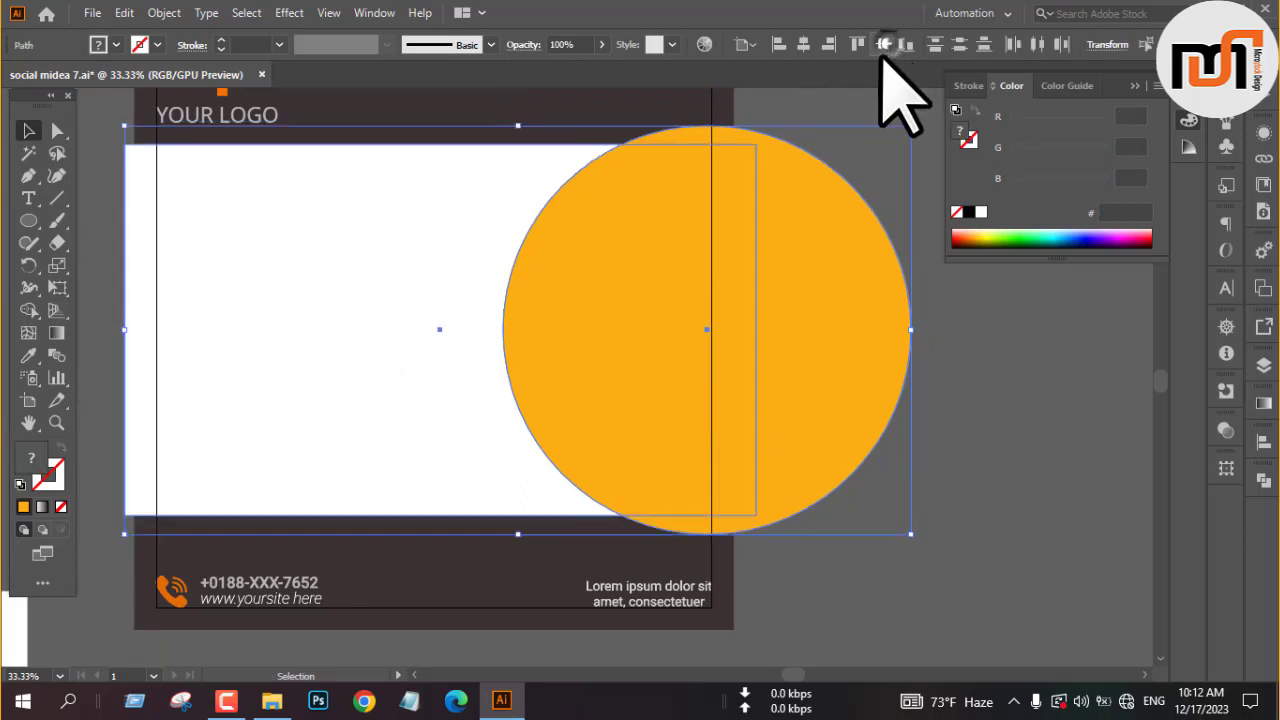
click(985, 495)
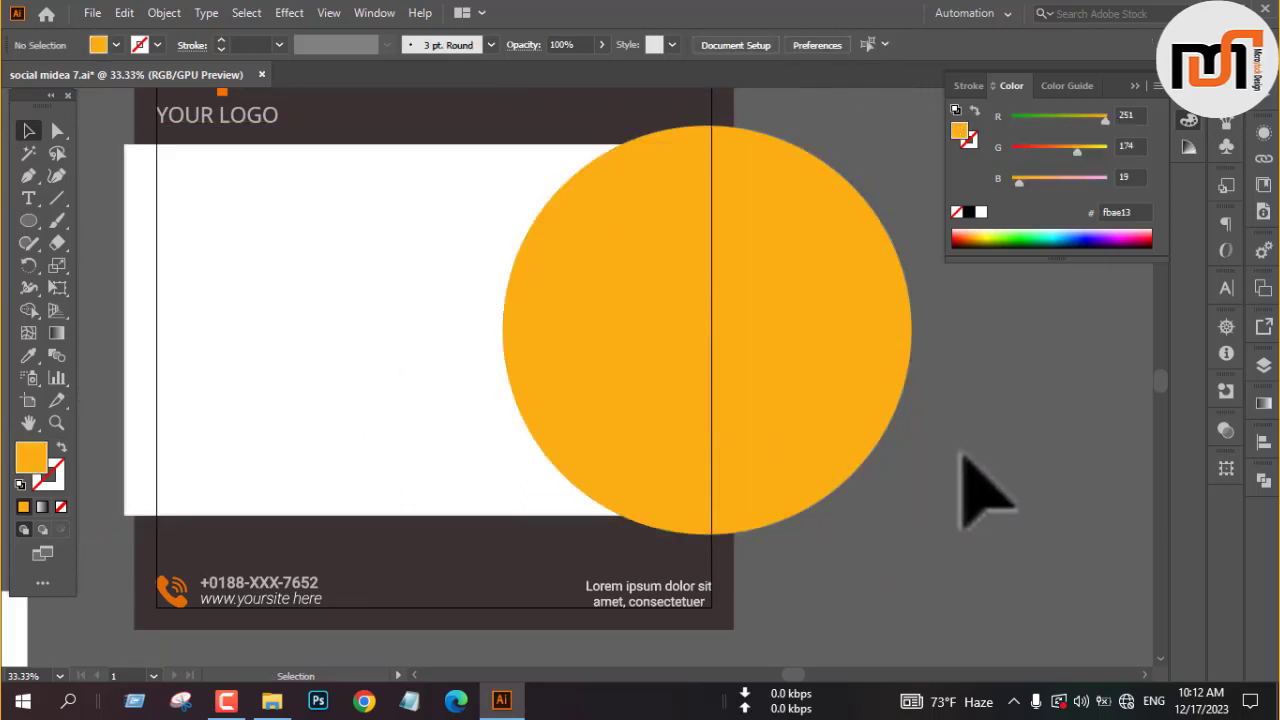
Step: Place a copy of the circle behind it, fill it with dark 383232 from the lower band, and stretch its bottom downward into a crescent
click(790, 447)
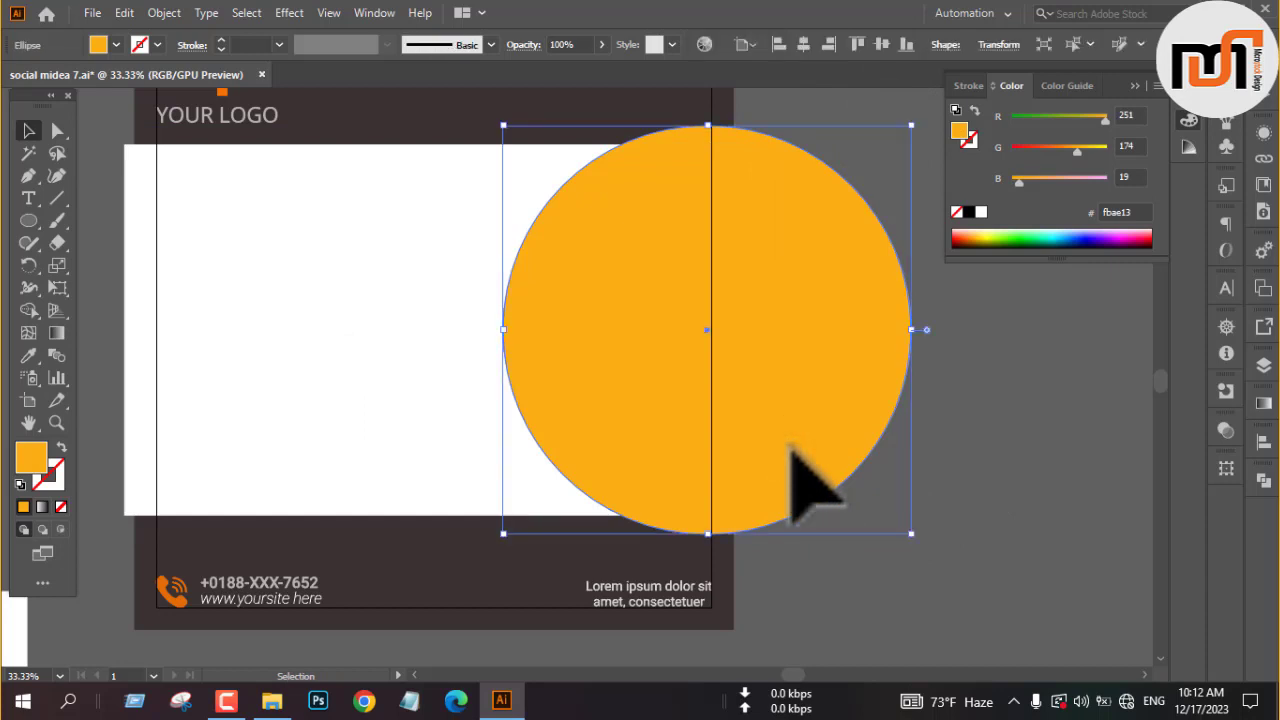
key(a)
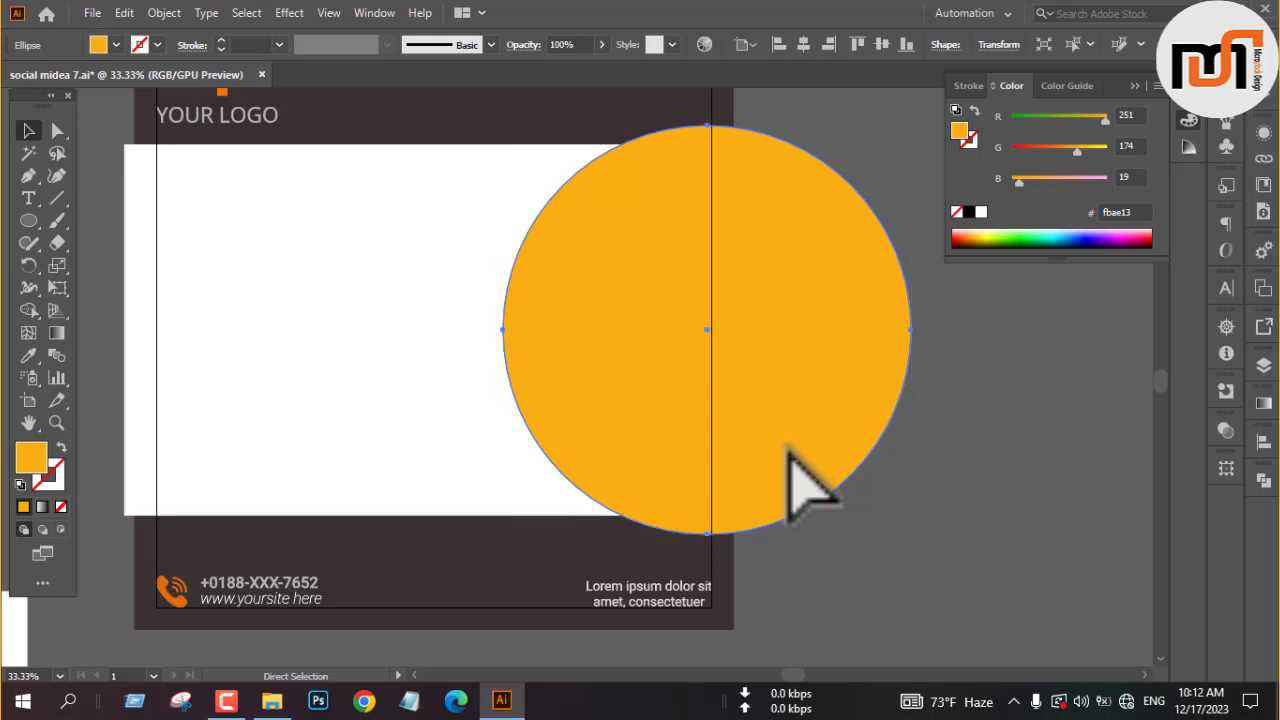
key(v)
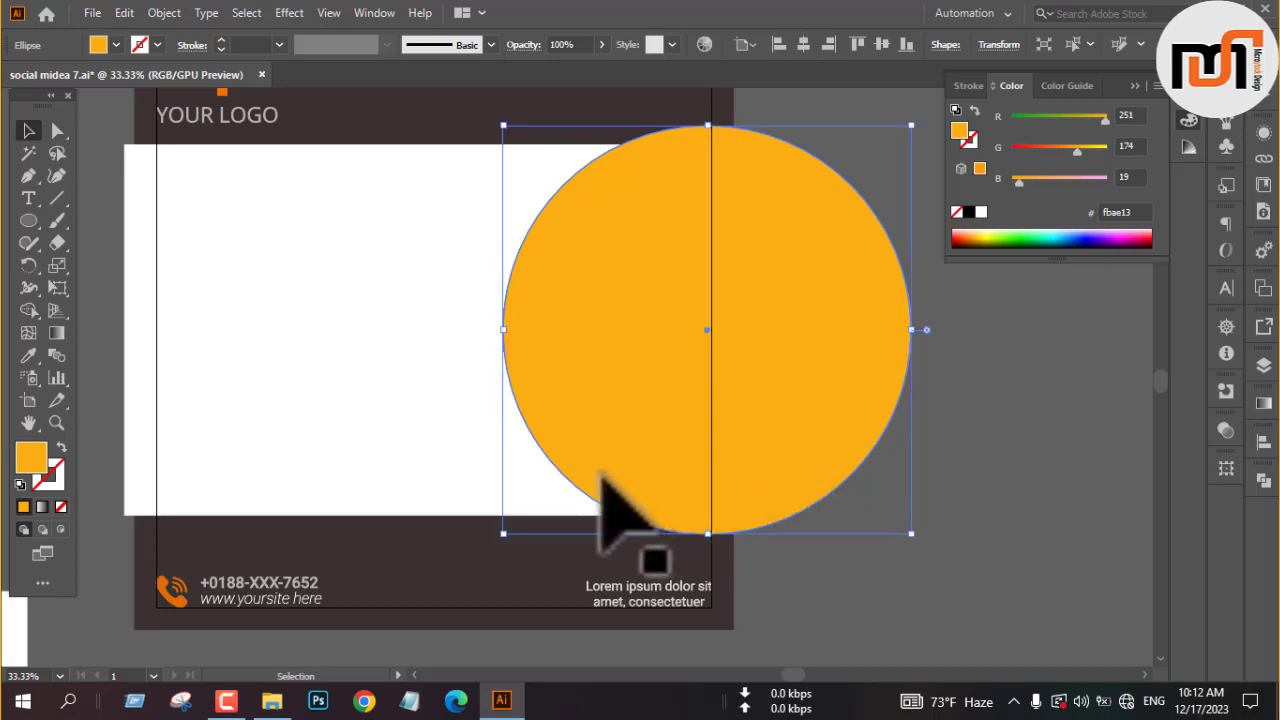
key(i)
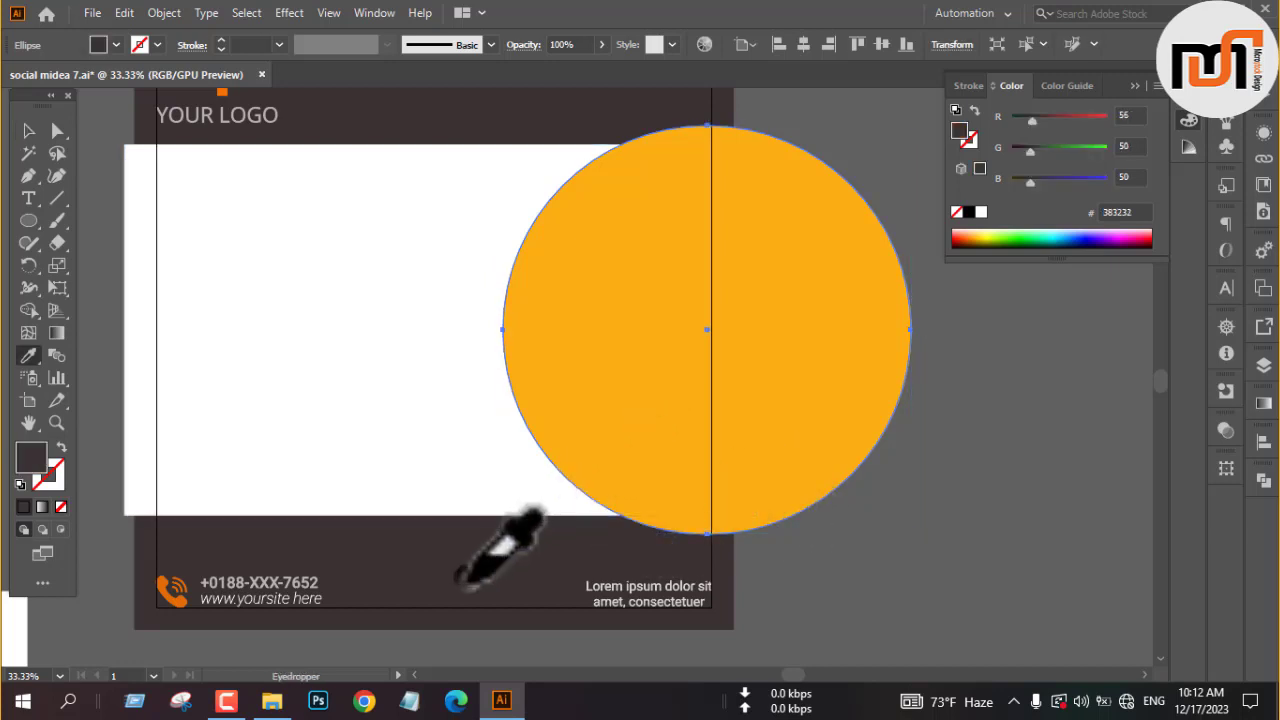
key(v)
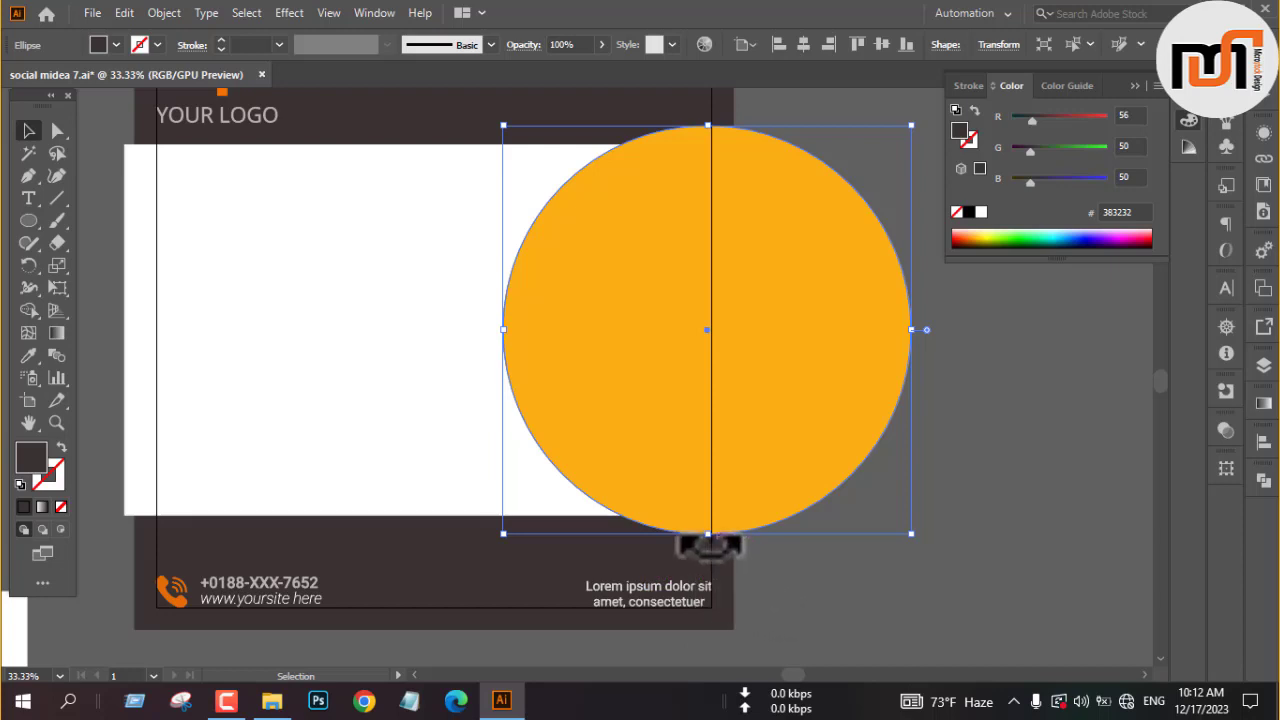
drag(716, 540, 708, 574)
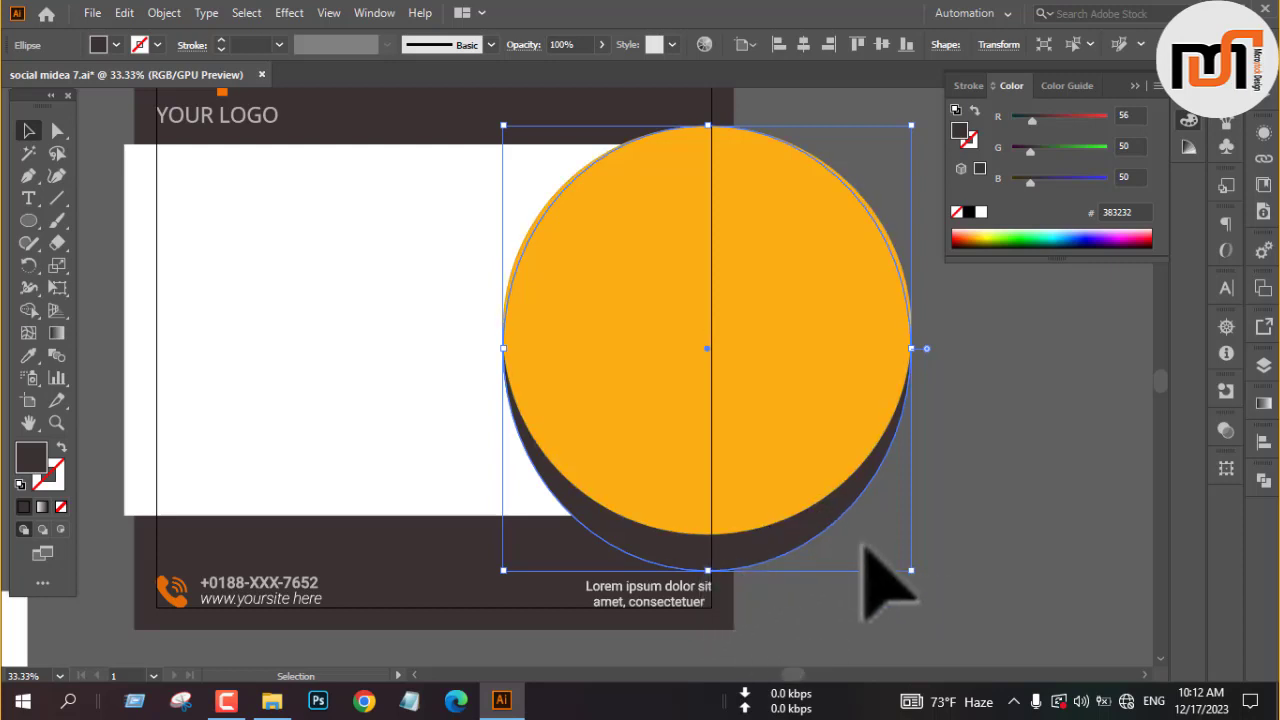
Step: Place a copy of the dark ellipse behind it, fill it with the phone icon's orange f57301, and stretch its bottom further downward
key(a)
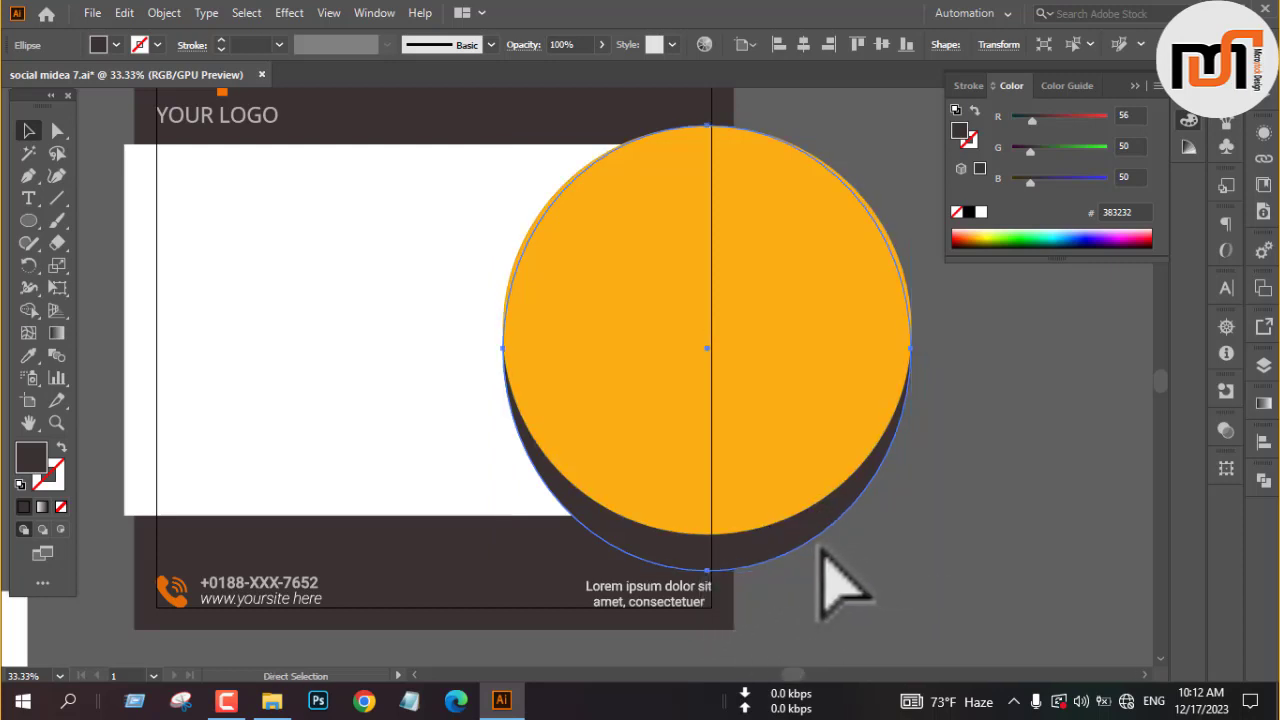
key(v)
key(i)
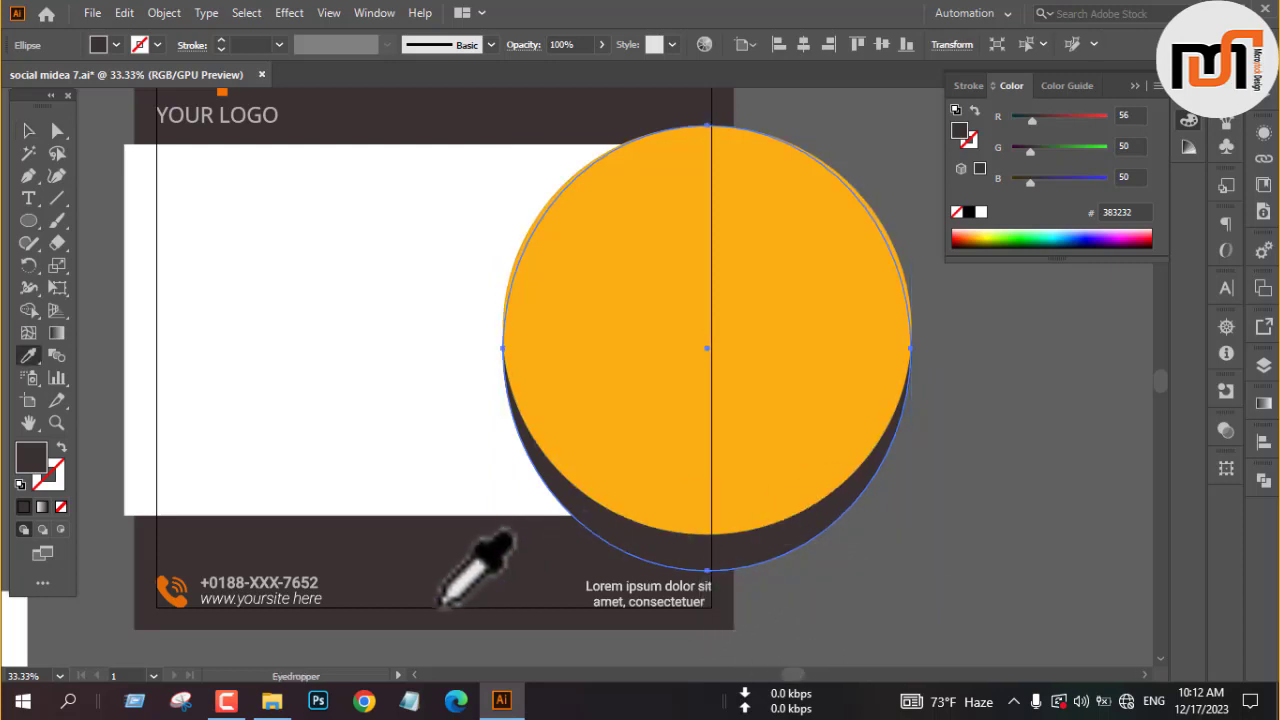
click(178, 600)
key(v)
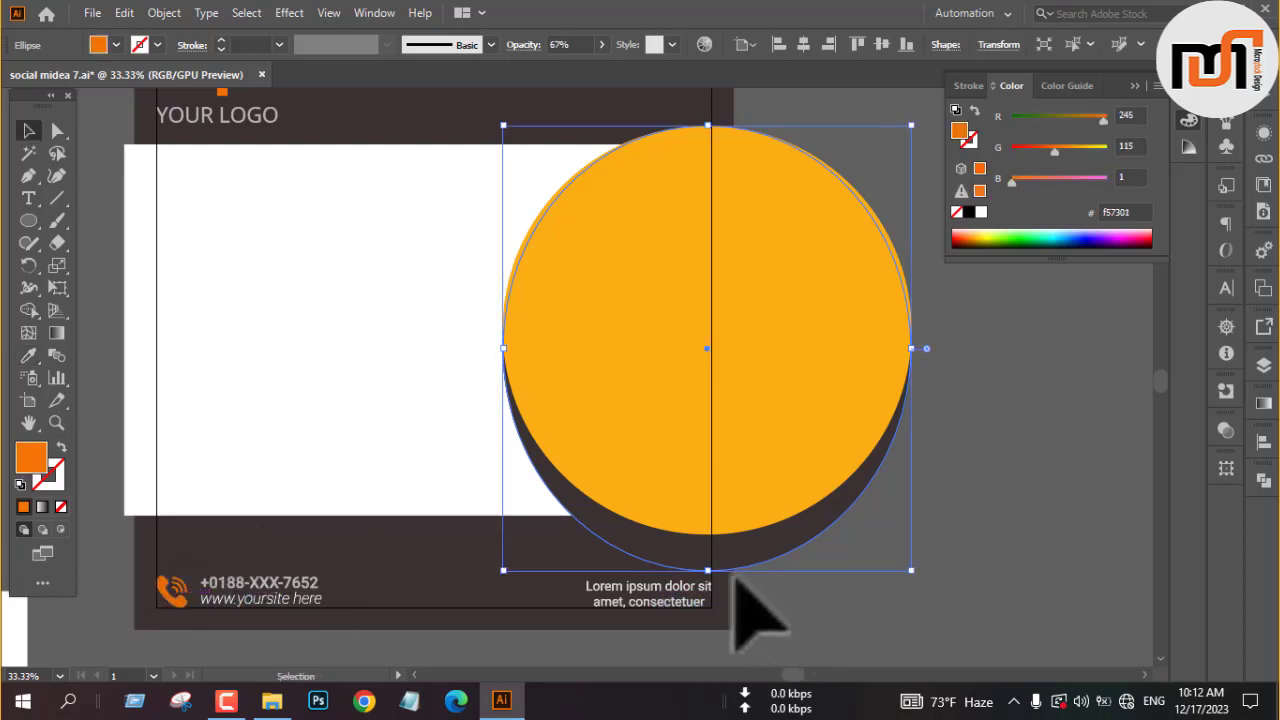
drag(708, 570, 710, 606)
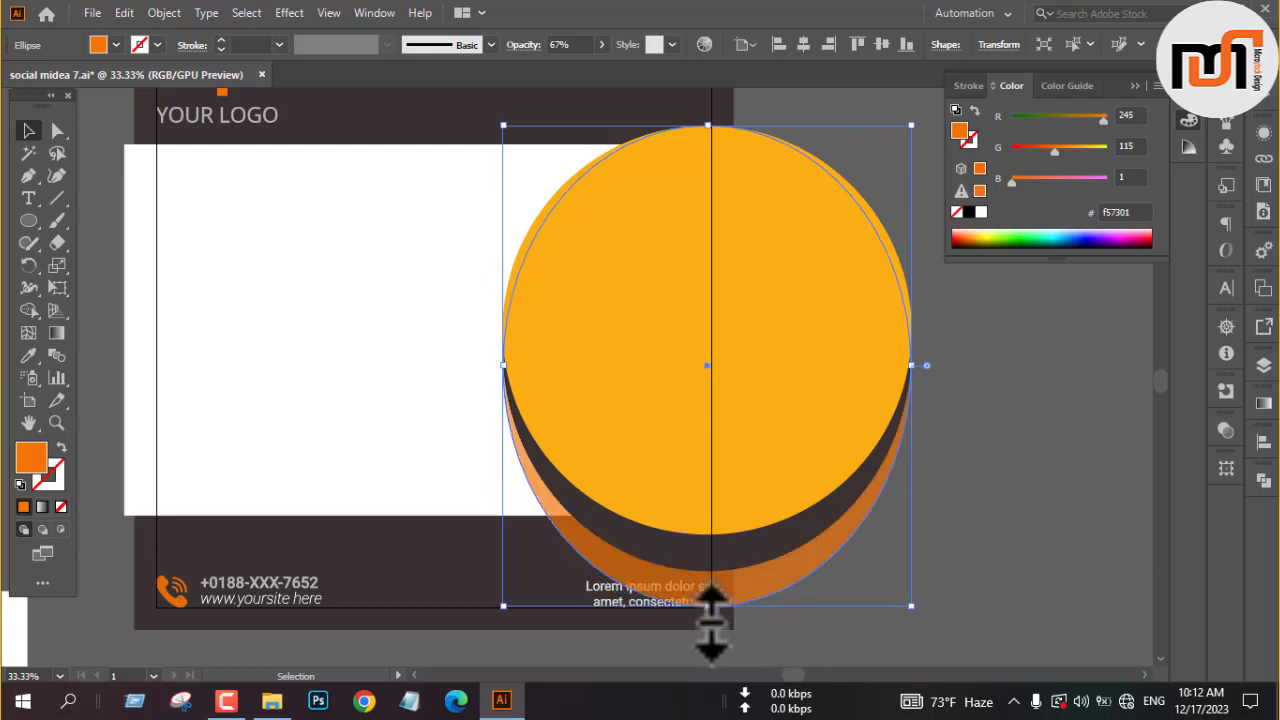
click(1005, 468)
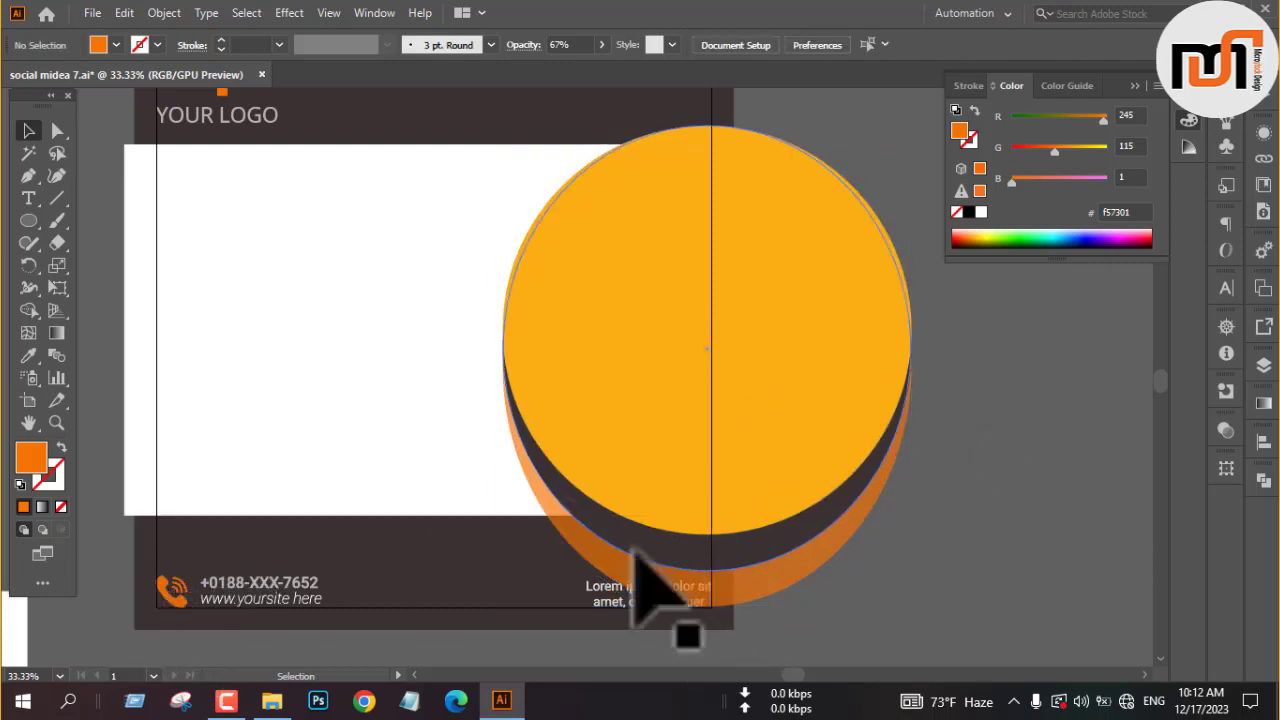
Step: Apply the logo icon's orange f57301 at full opacity to the rearmost ellipse
scroll(786, 509, down, 1)
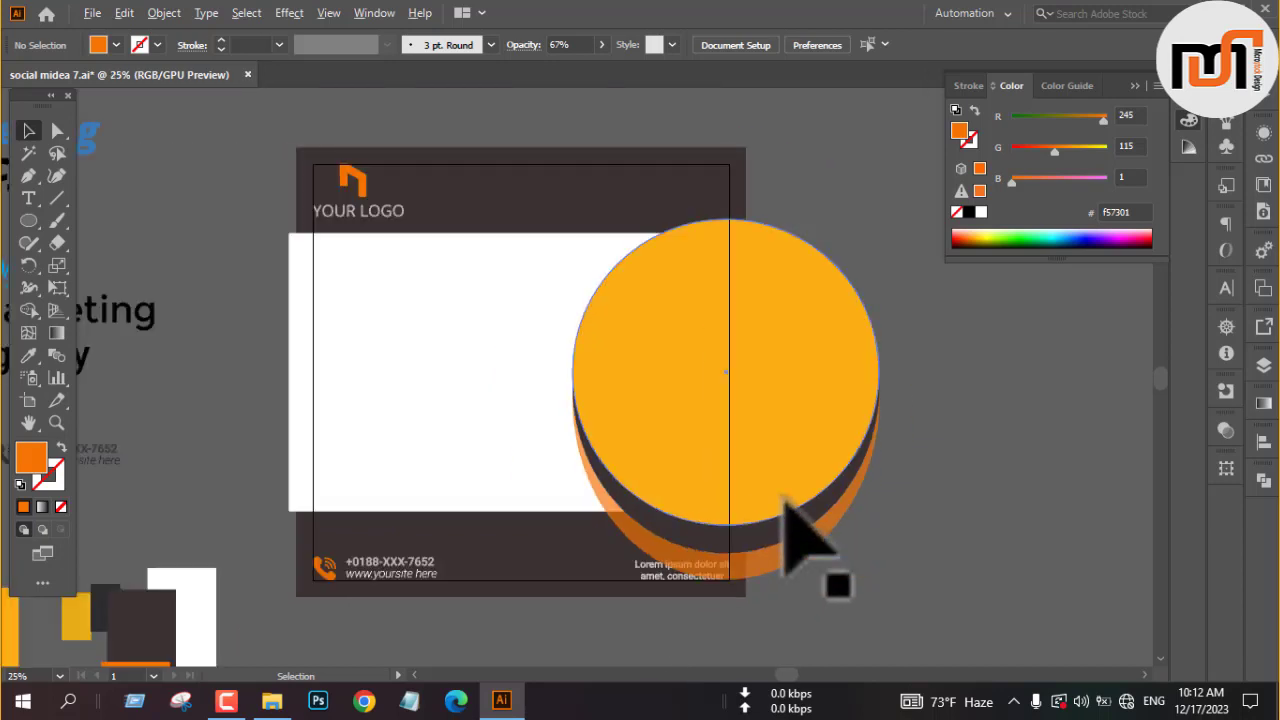
click(792, 556)
key(i)
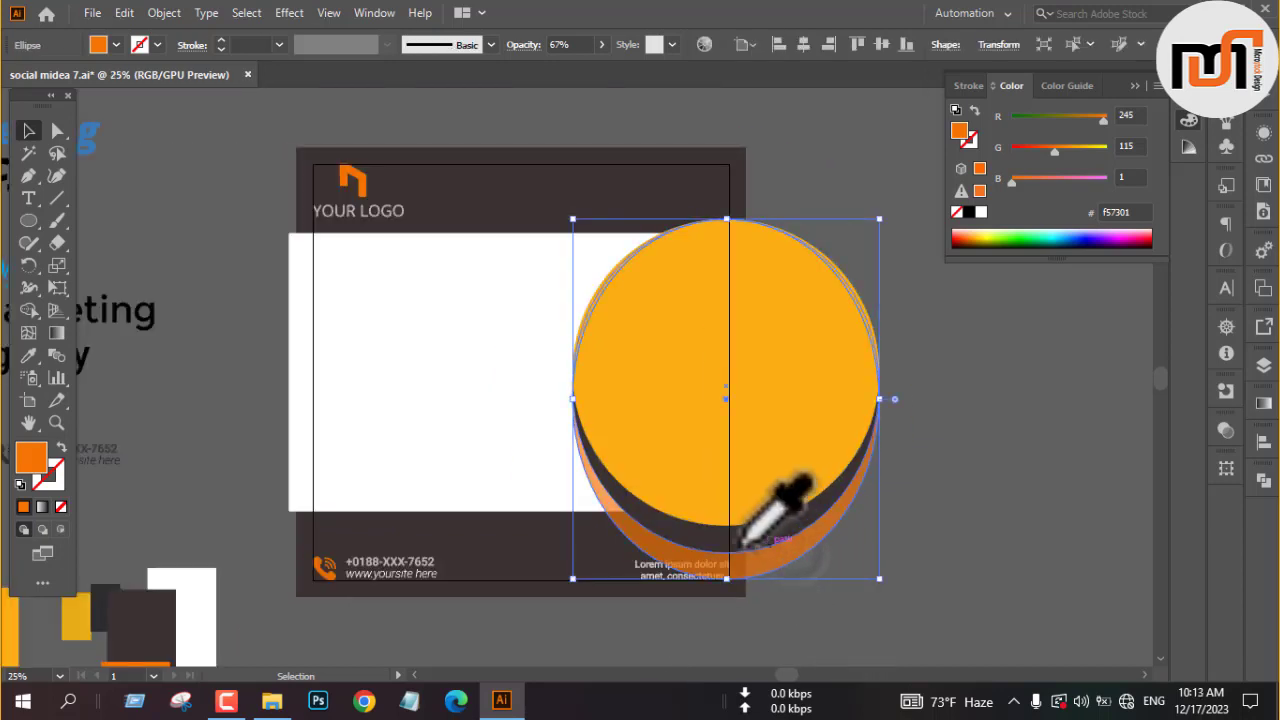
click(352, 180)
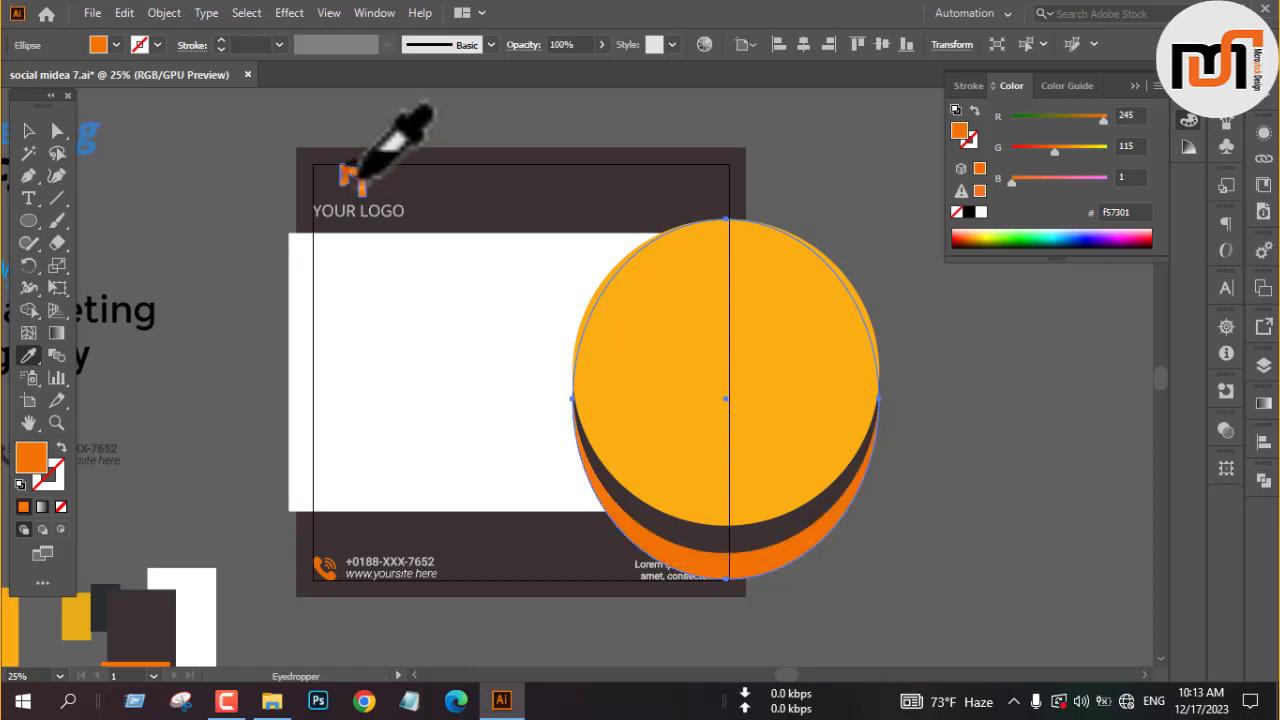
key(v)
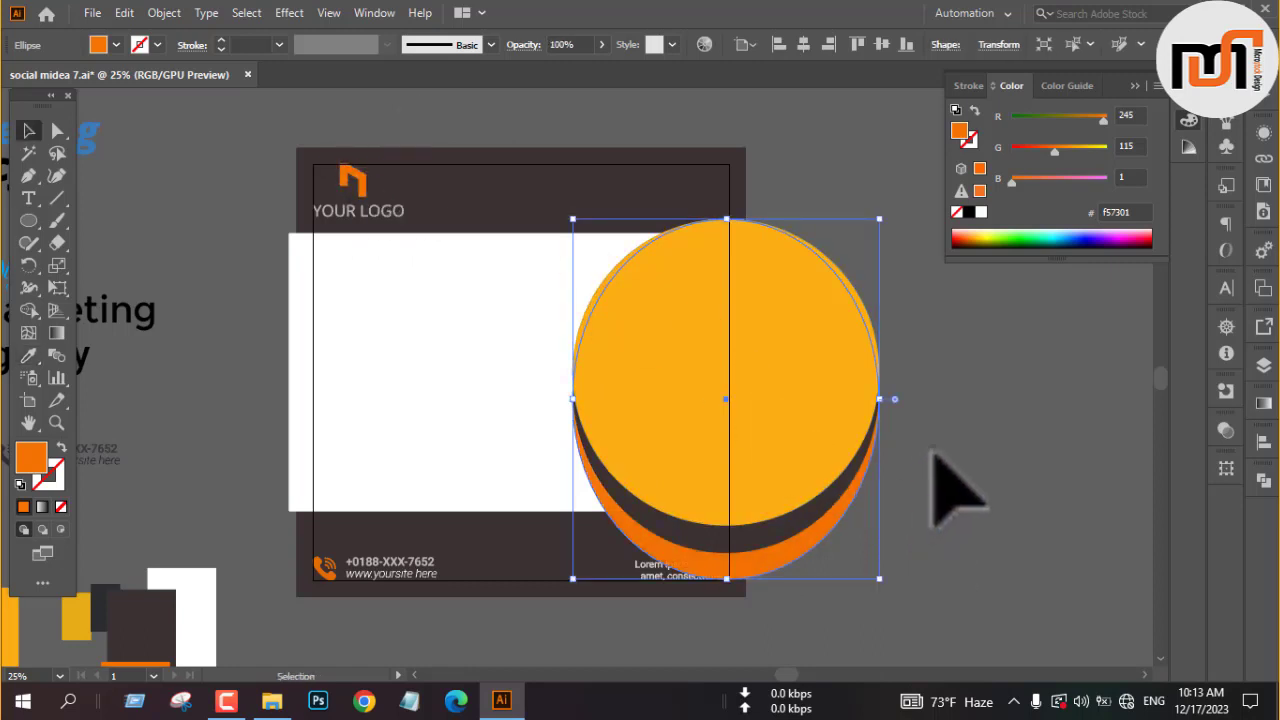
click(933, 452)
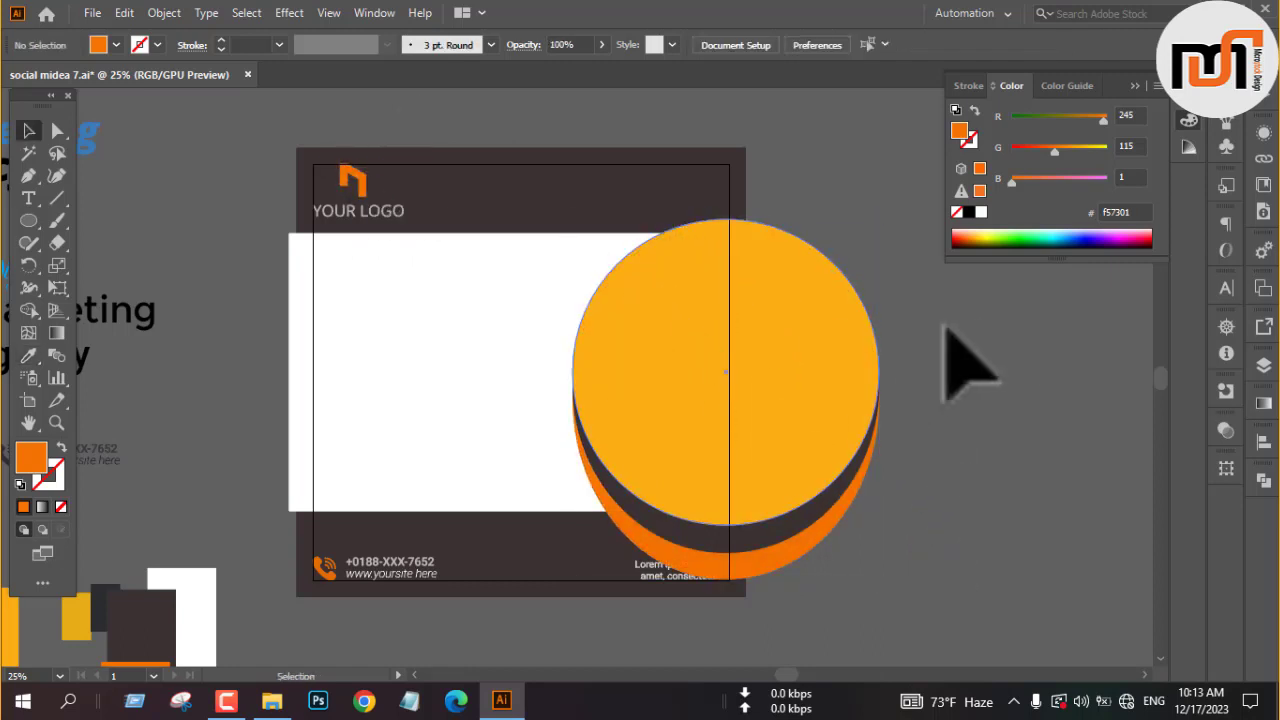
Step: Use Shape Builder on the white band and the three circles to remove the parts extending beyond the band
drag(960, 351, 549, 408)
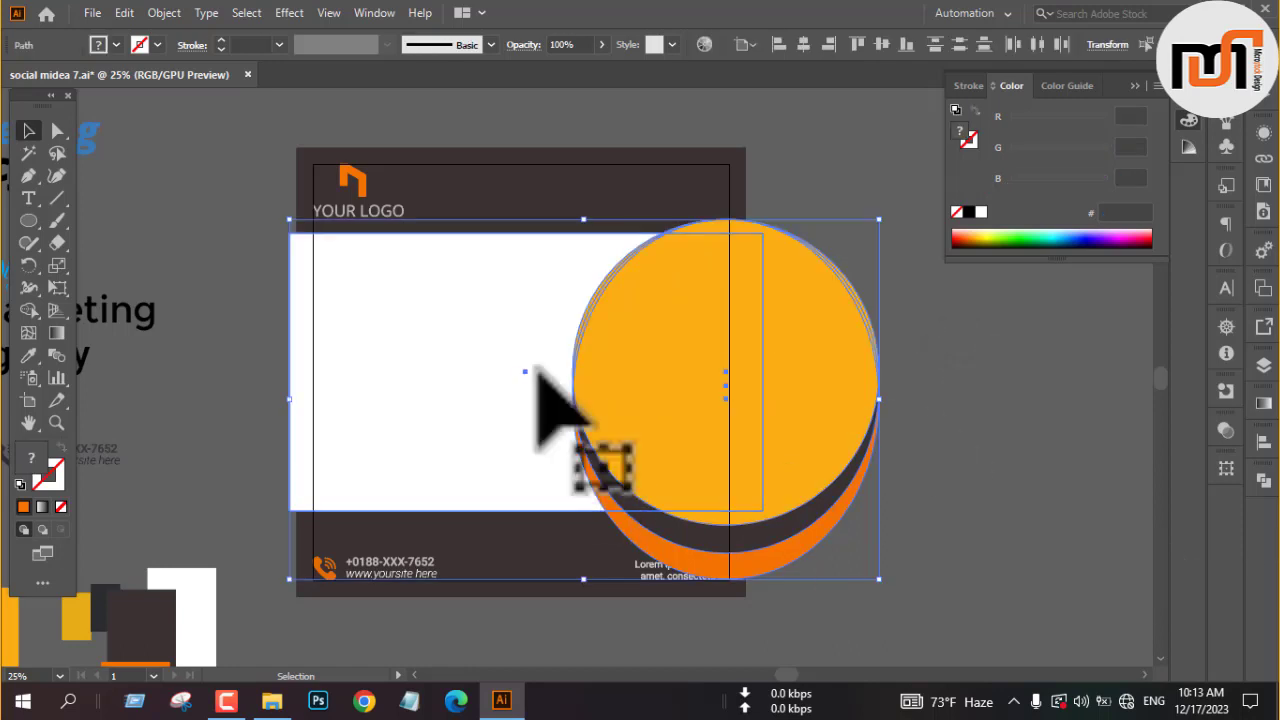
click(28, 308)
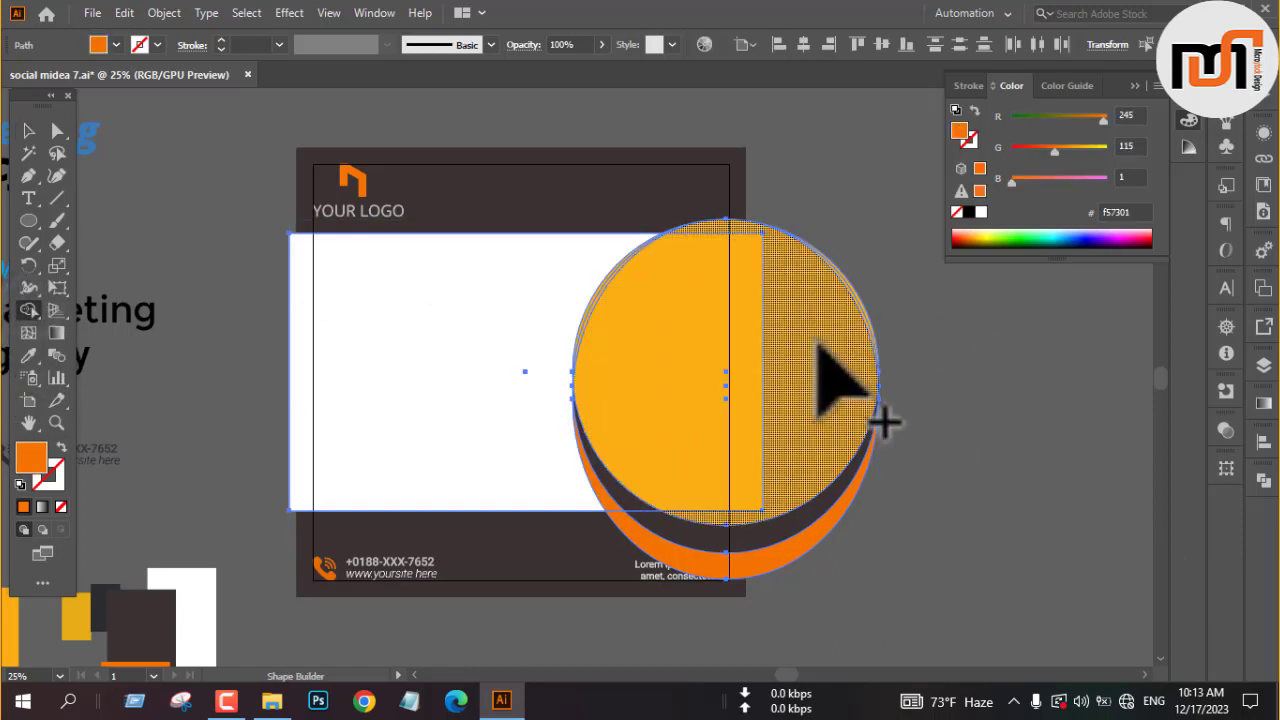
drag(817, 341, 903, 434)
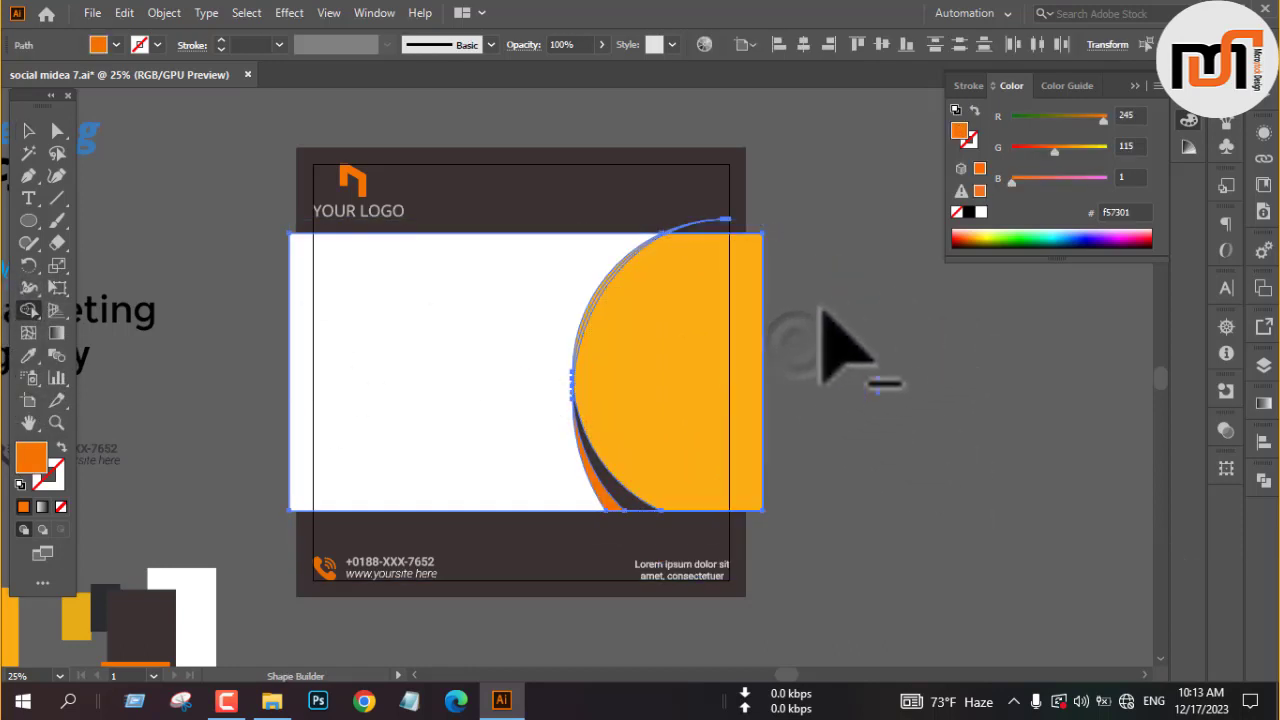
alt+click(830, 338)
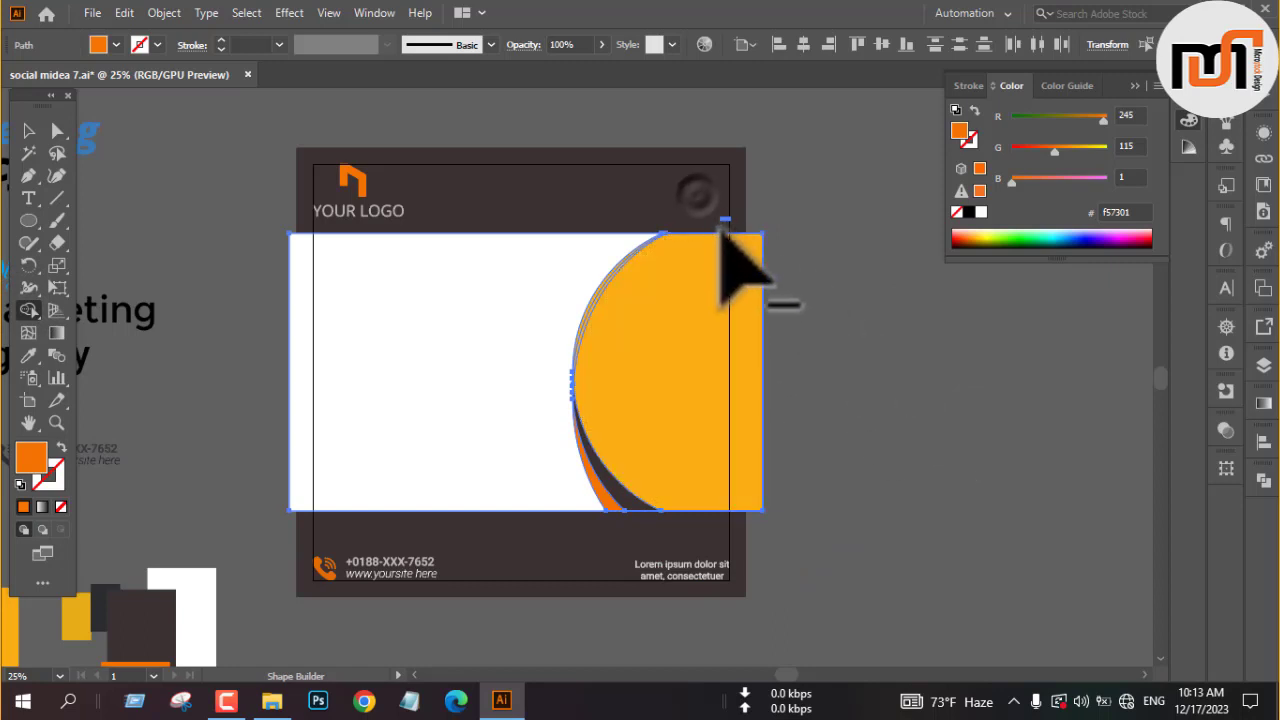
Step: Use Shape Builder to remove the small leftover slivers above the white band near the right margin line
scroll(726, 222, up, 4)
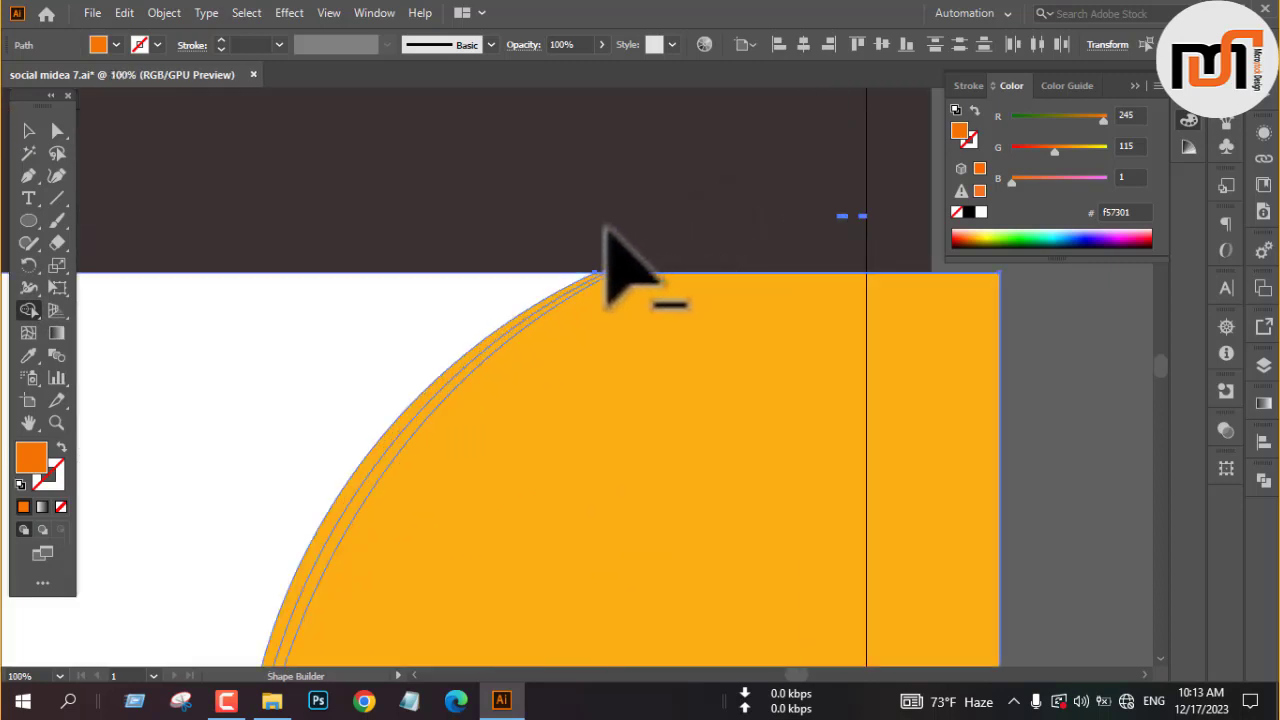
mouse_move(841, 208)
mouse_down()
mouse_move(841, 230)
mouse_move(863, 233)
mouse_up()
scroll(863, 215, up, 5)
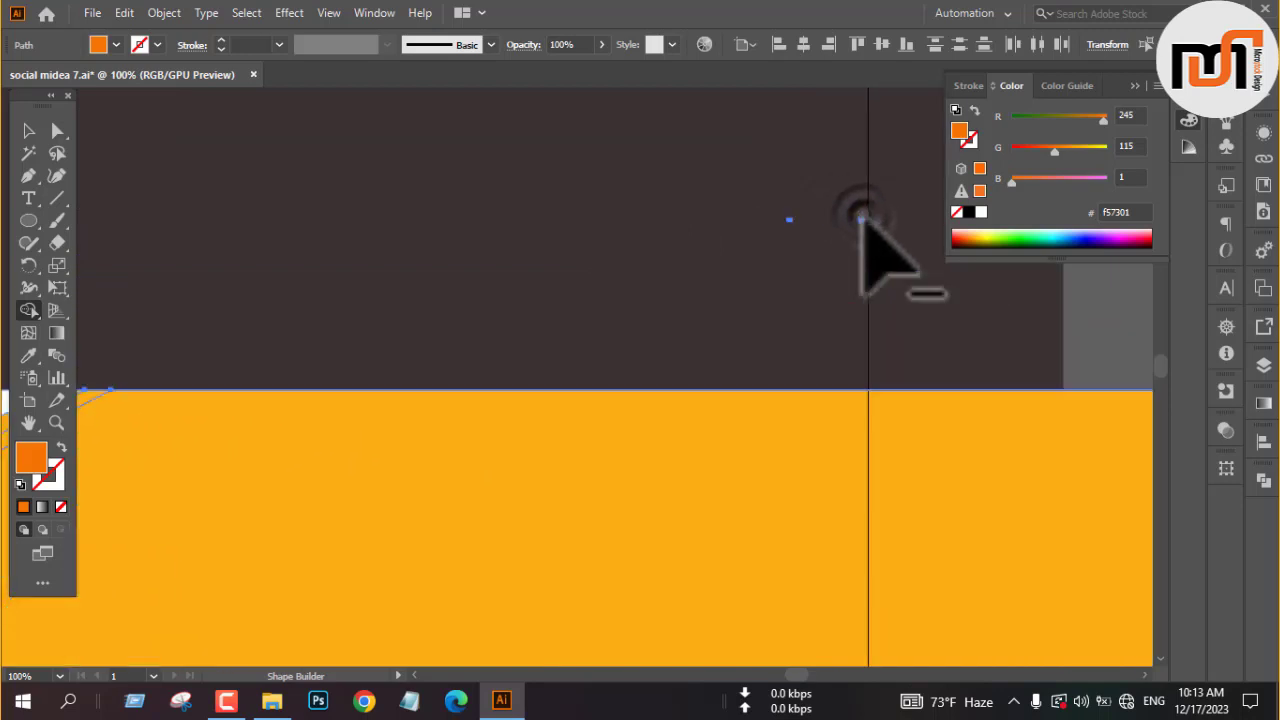
drag(858, 203, 878, 214)
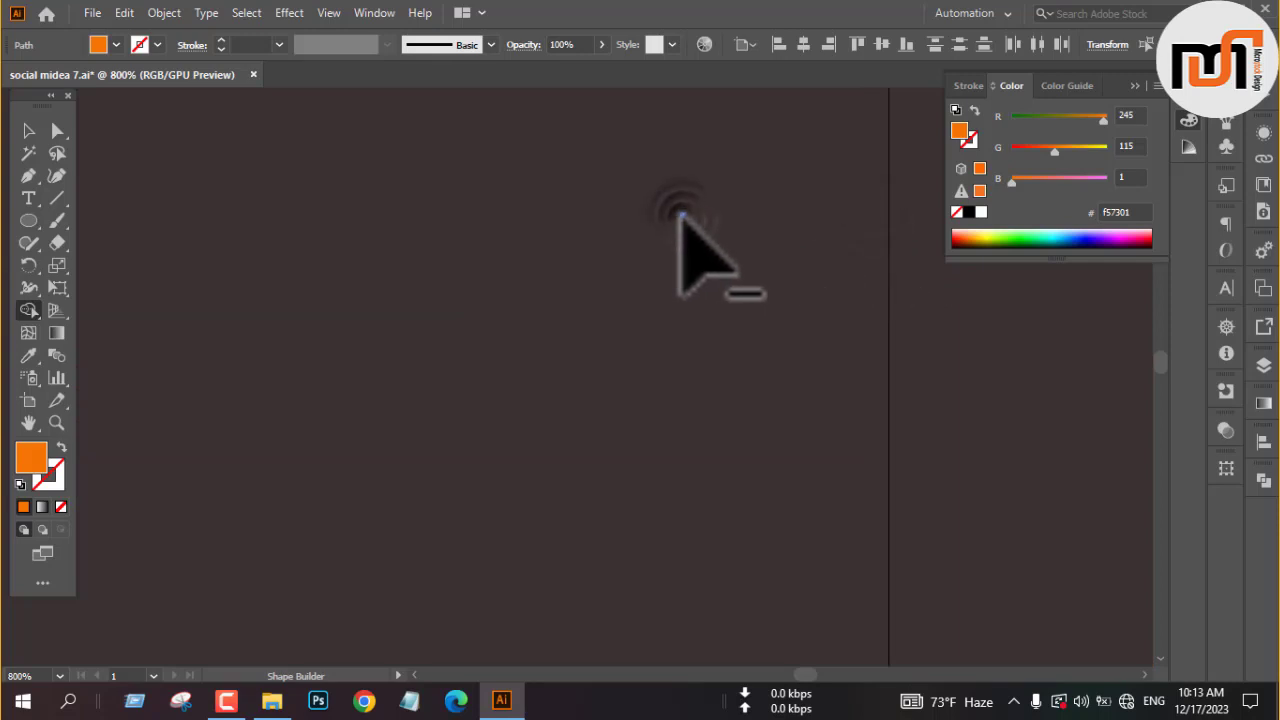
scroll(680, 214, down, 7)
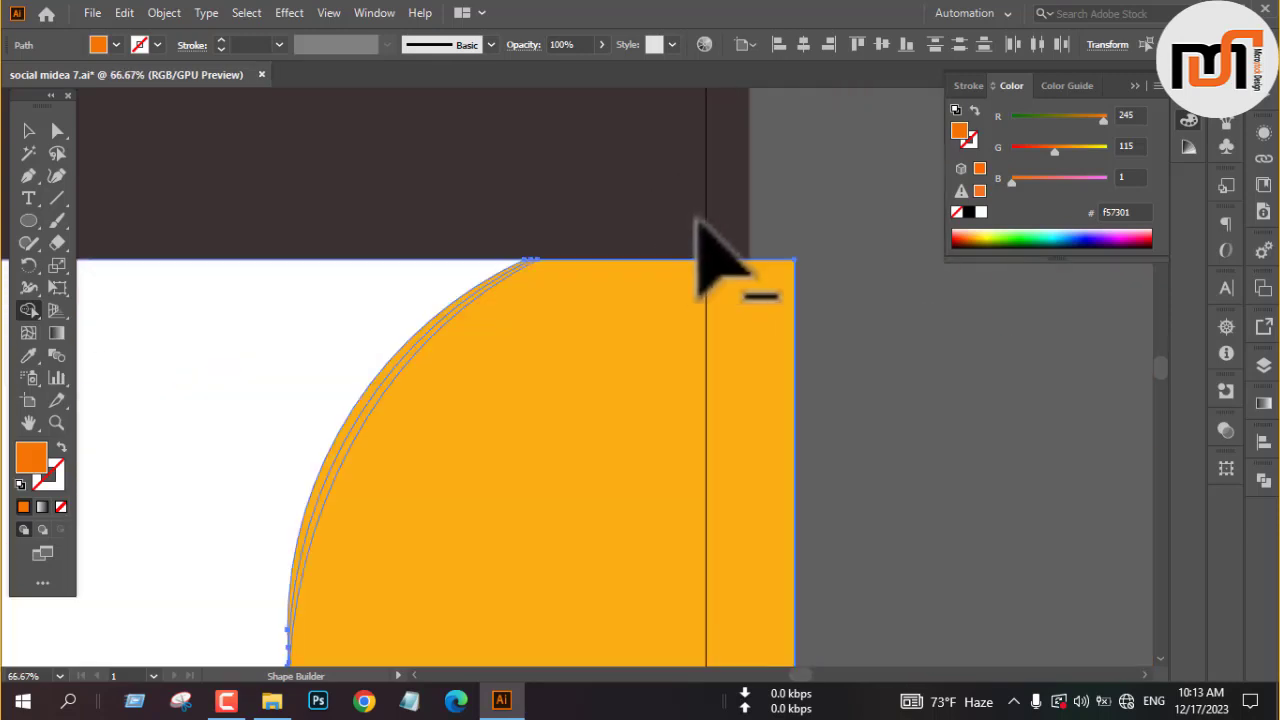
scroll(710, 225, down, 2)
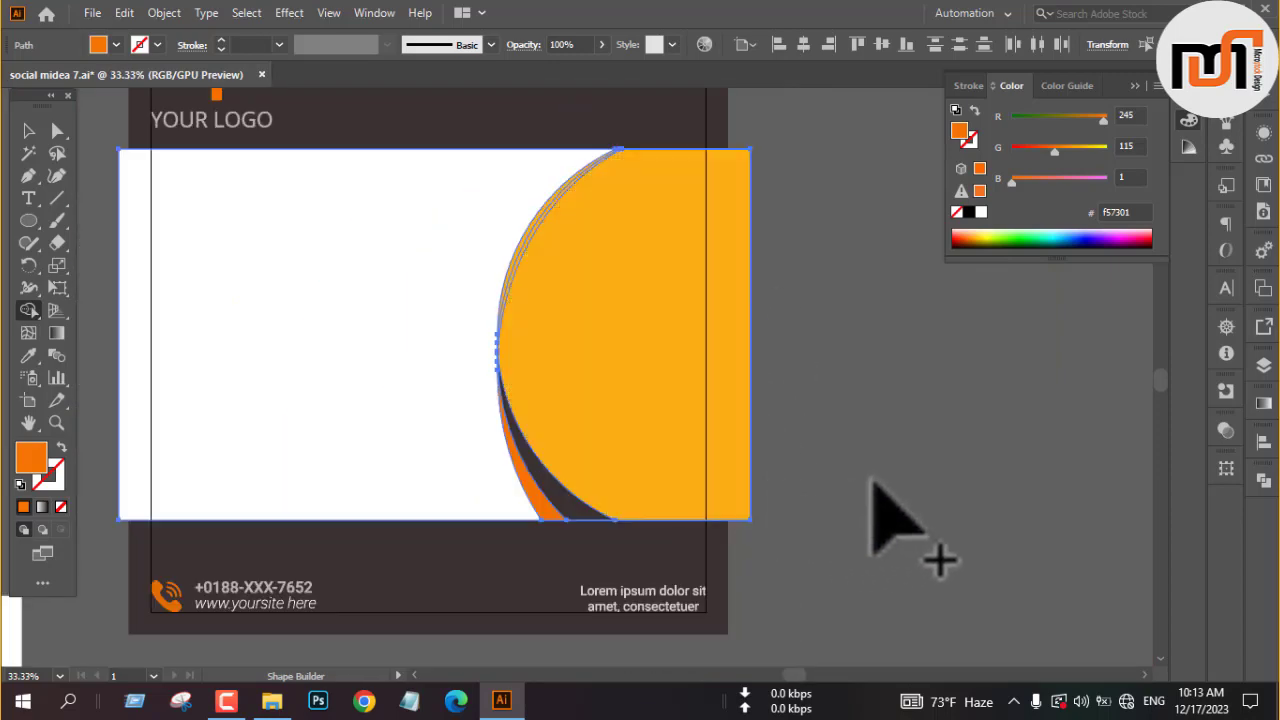
Step: Use Shape Builder to separate the lower dark crescent from the overlapping ellipses as its own f57301 orange shape
scroll(590, 529, up, 2)
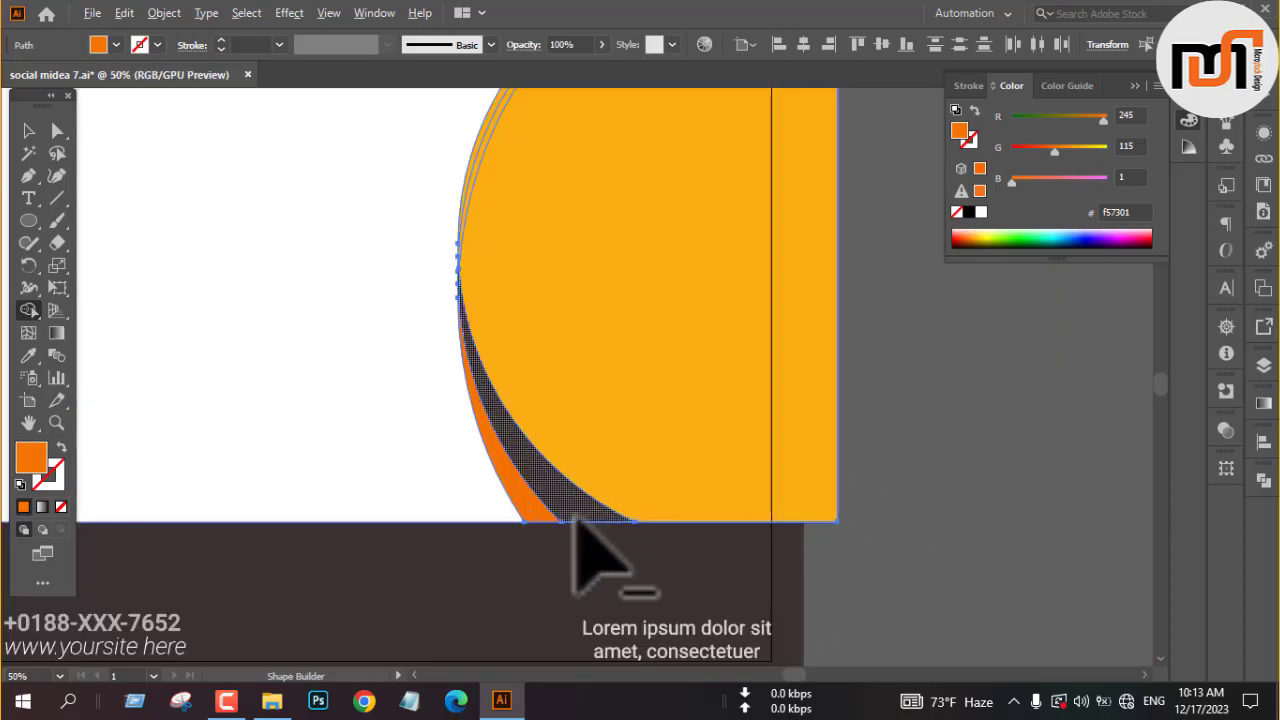
click(550, 495)
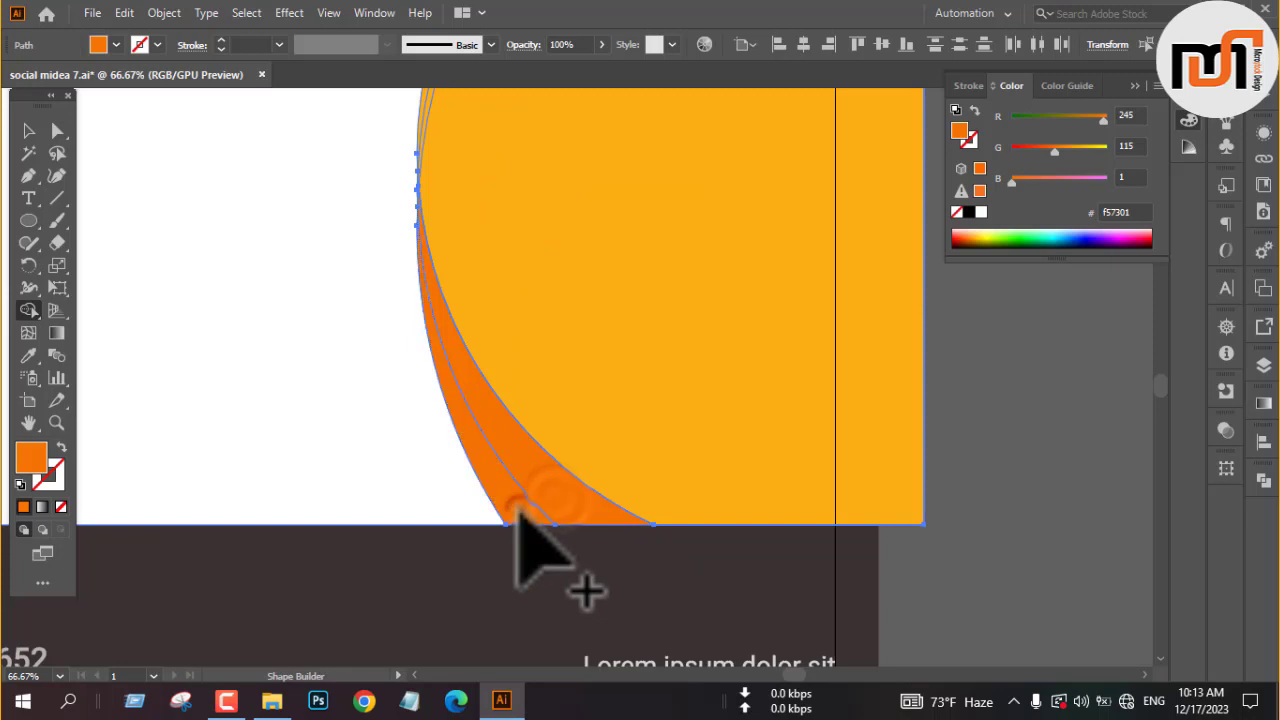
key(v)
click(1020, 447)
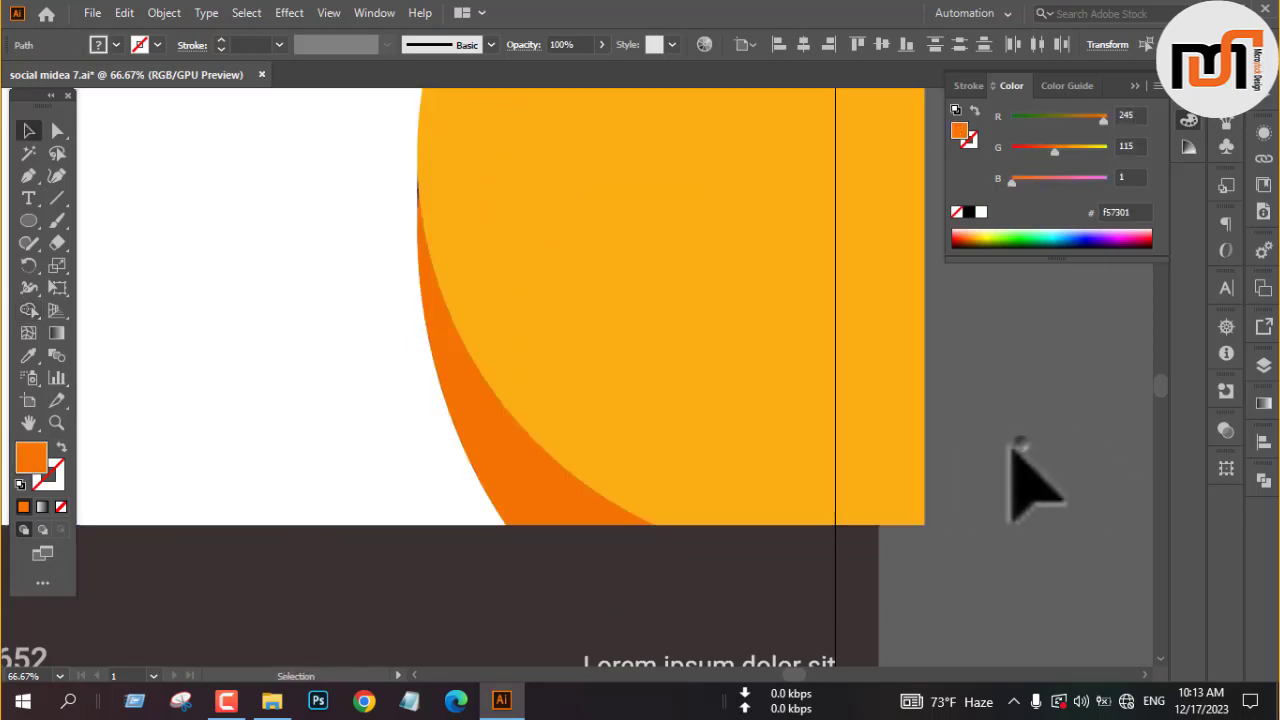
Step: Hide the yellow circle shape to expose the dark and orange shapes behind it
click(757, 432)
key(a)
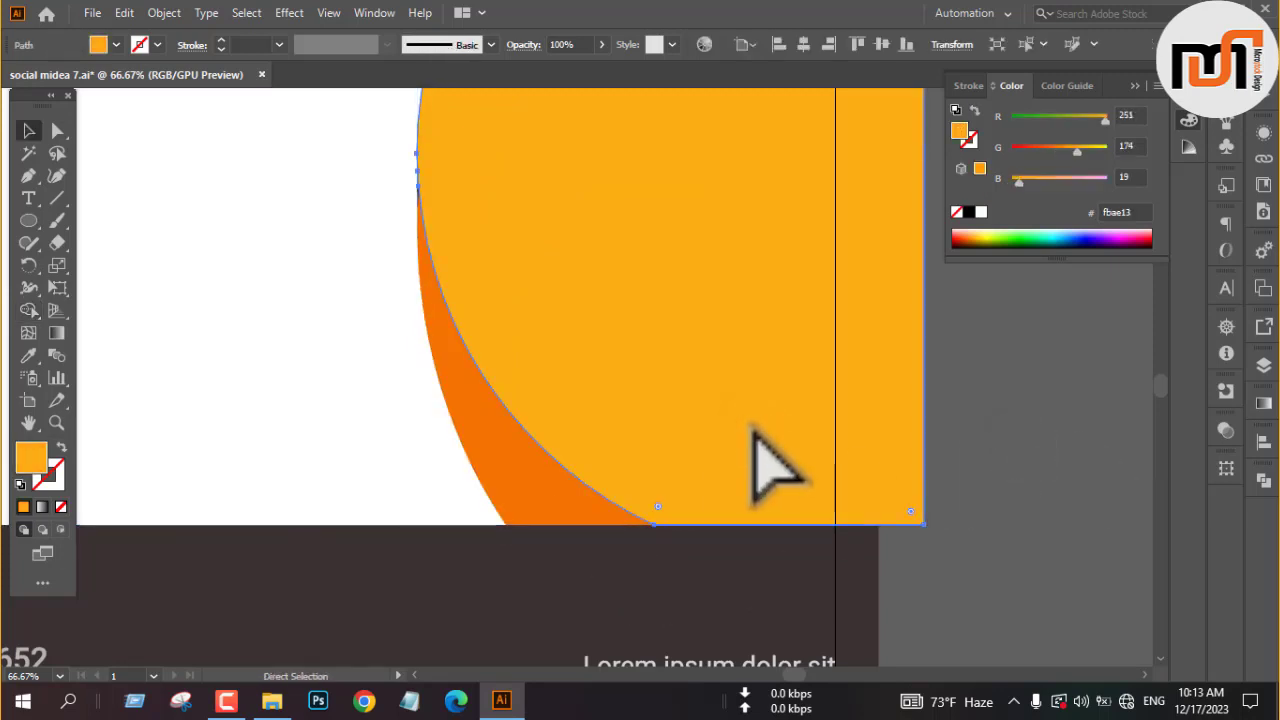
key(Delete)
key(v)
Step: Delete the large dark and orange leftover shapes, keeping only the two thin lower crescents
click(690, 412)
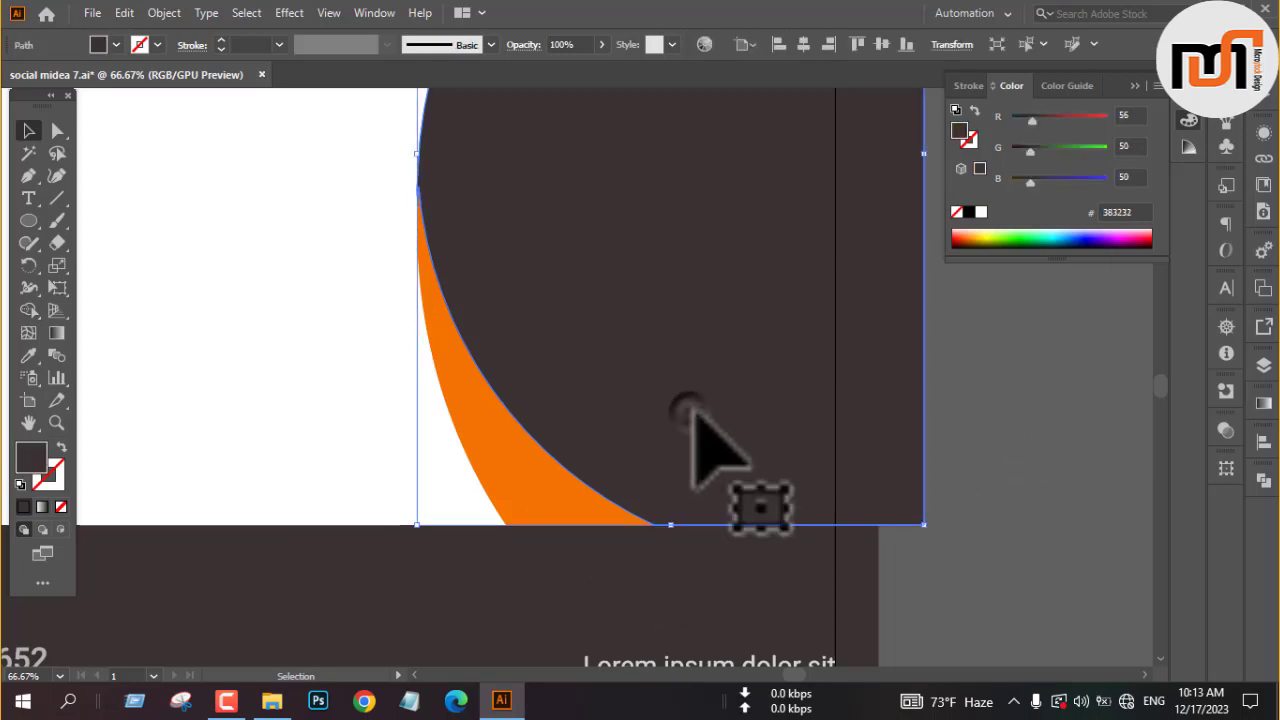
key(Delete)
click(697, 410)
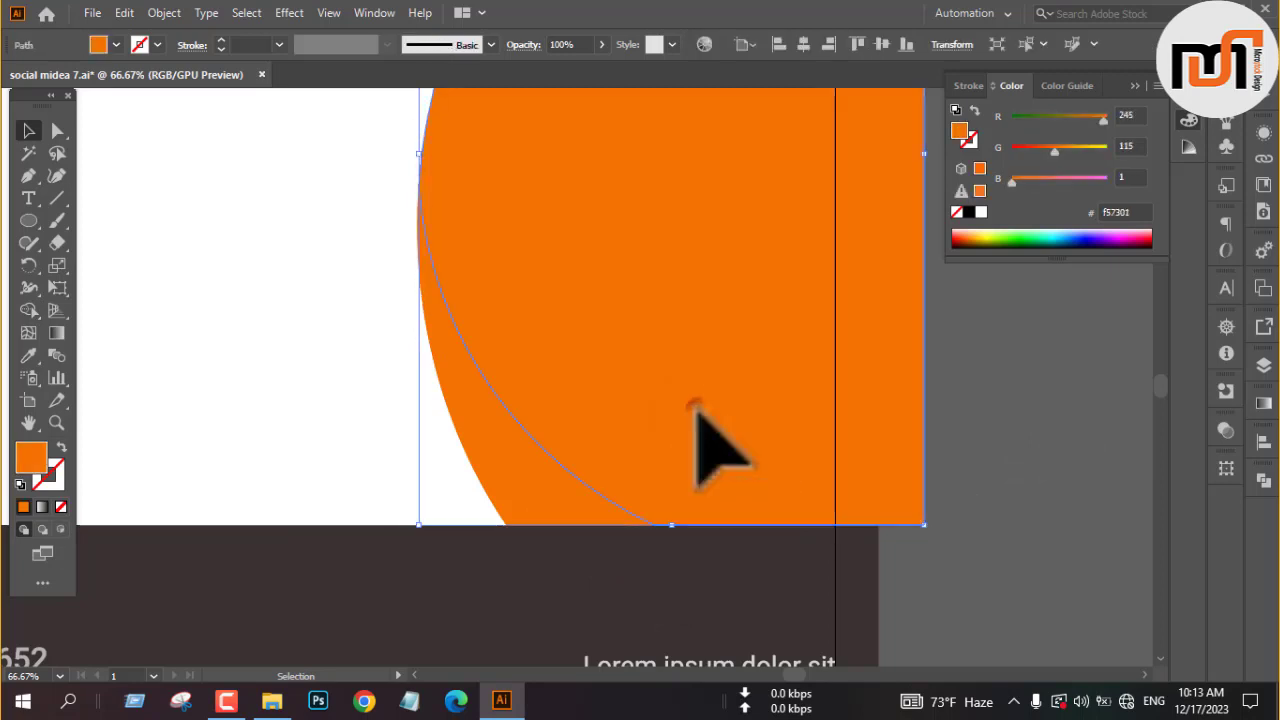
key(Delete)
scroll(510, 470, up, 1)
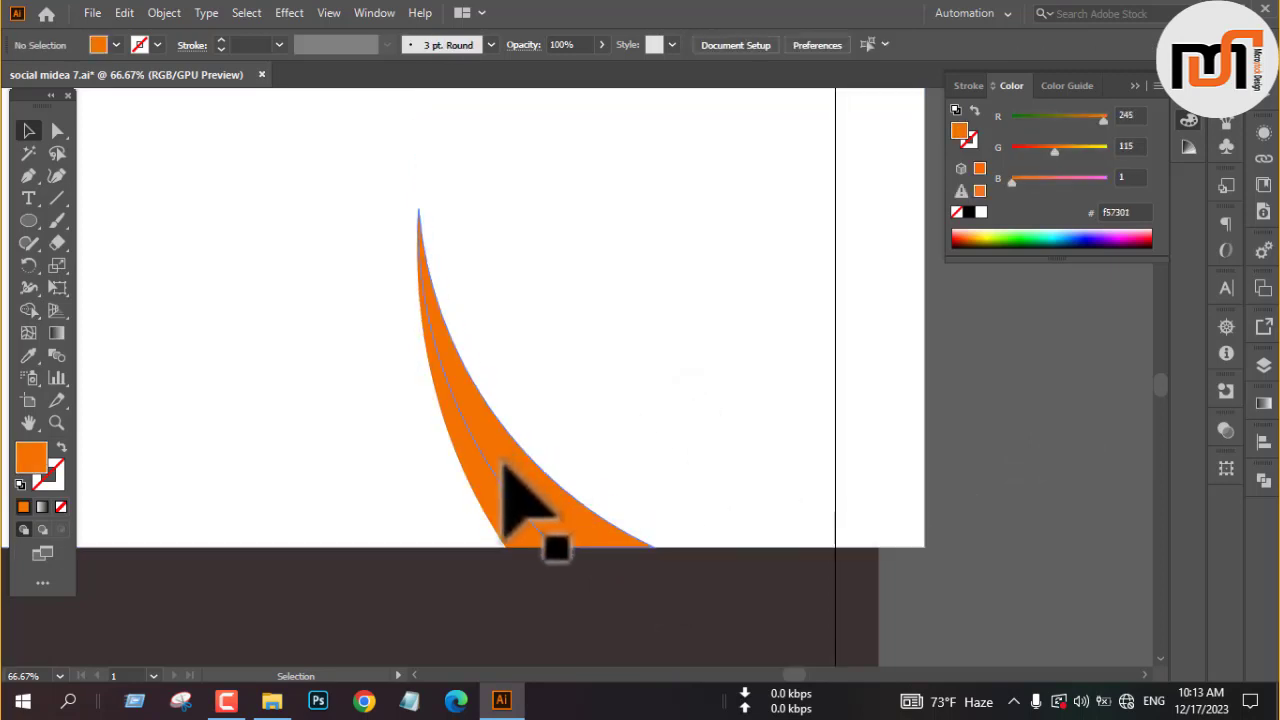
Step: Fill the inner crescent with the lower band's dark 383232 and show the hidden yellow circle again
scroll(505, 465, down, 3)
click(502, 465)
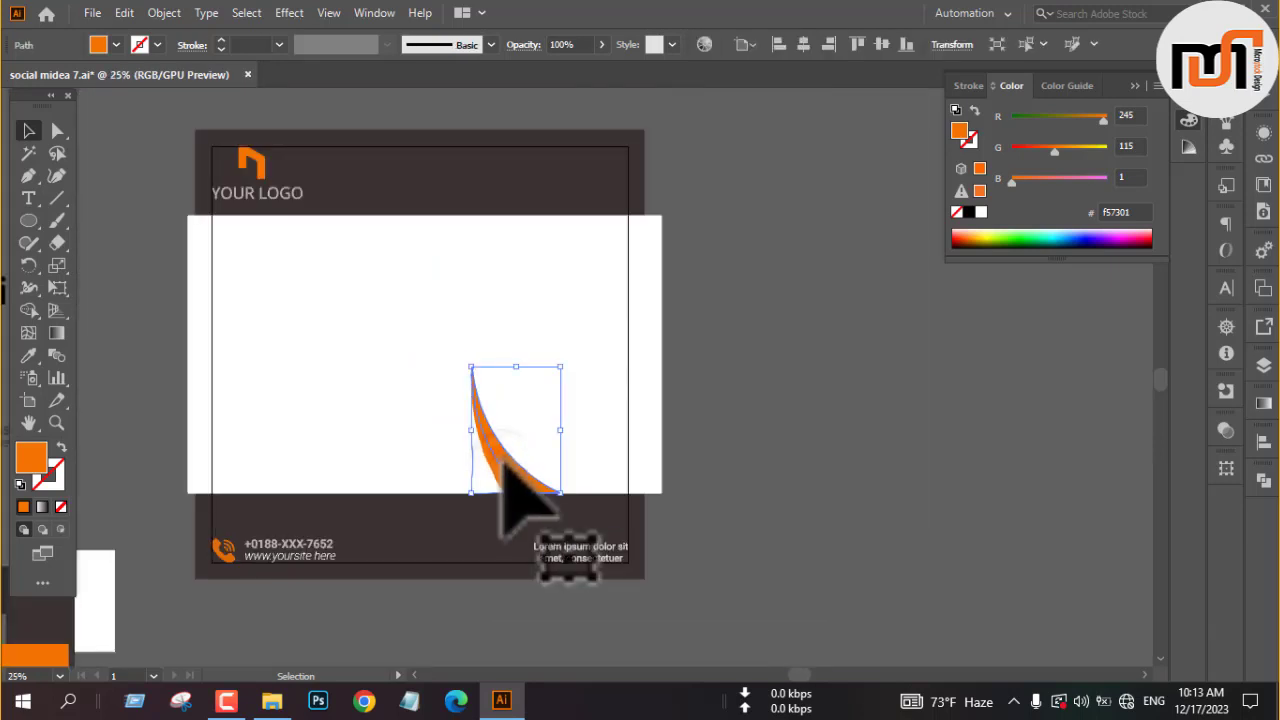
key(i)
click(491, 522)
key(v)
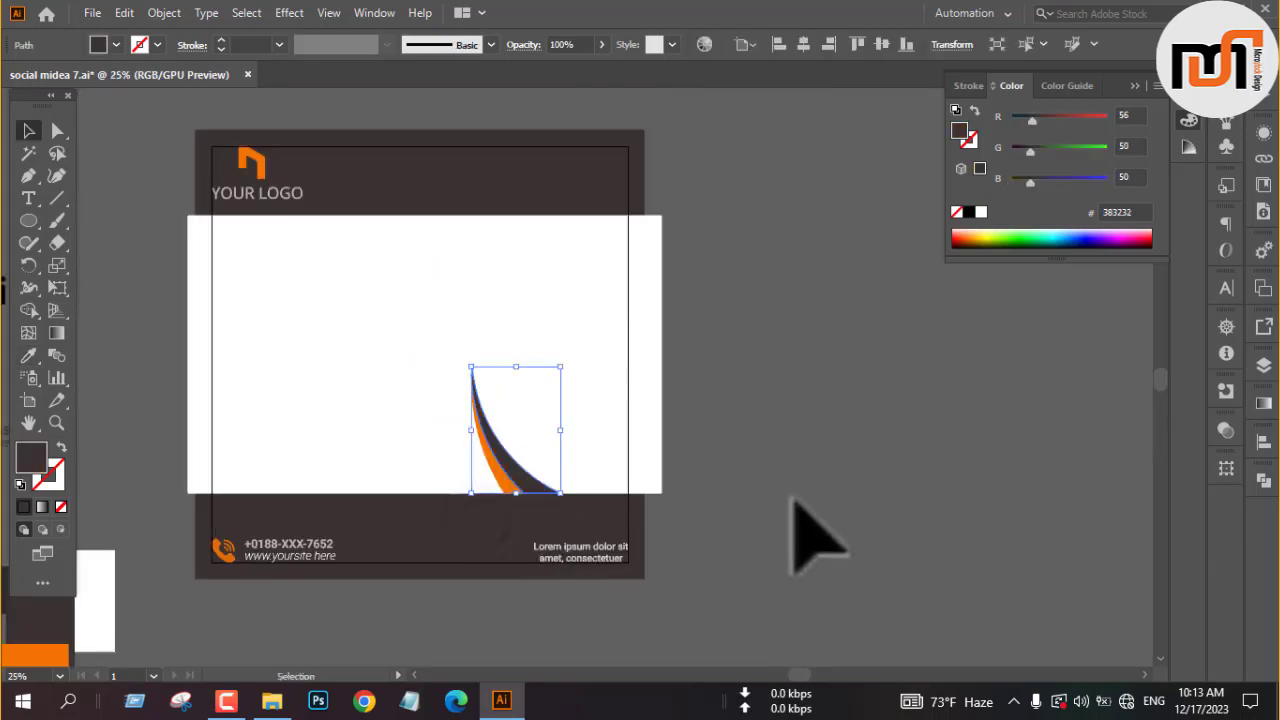
click(805, 476)
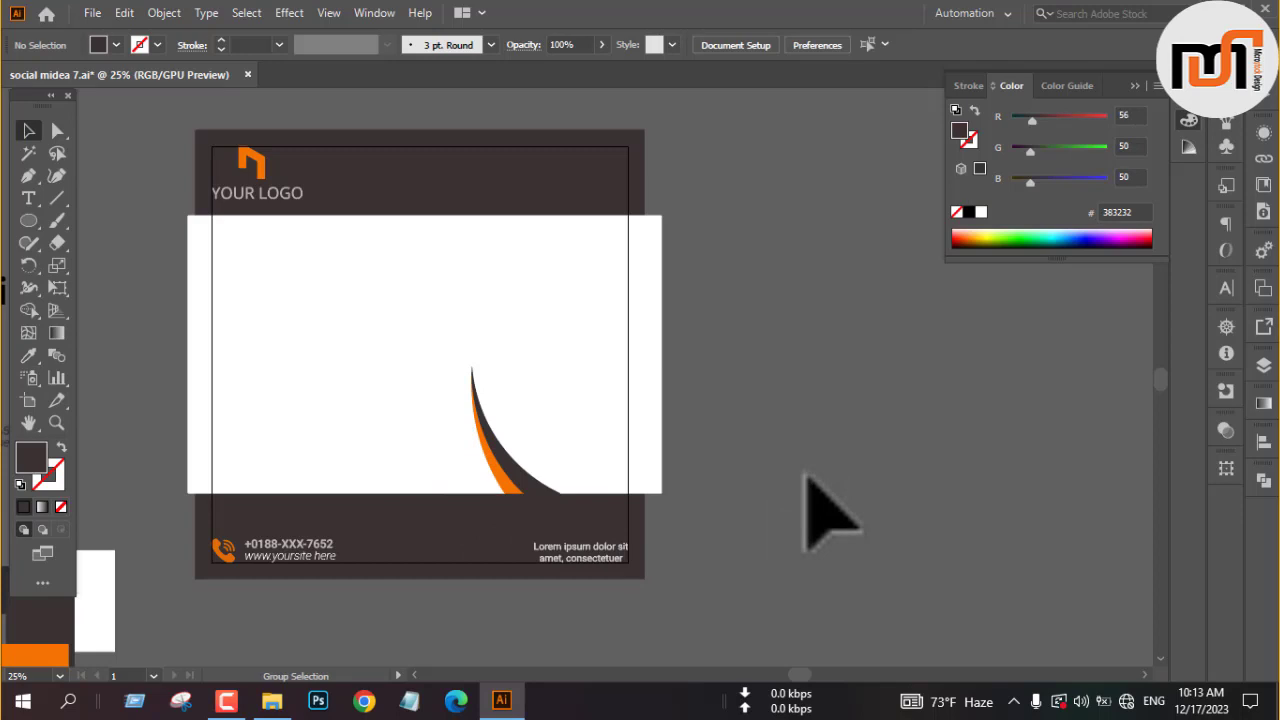
key(ctrl+alt+3)
click(840, 438)
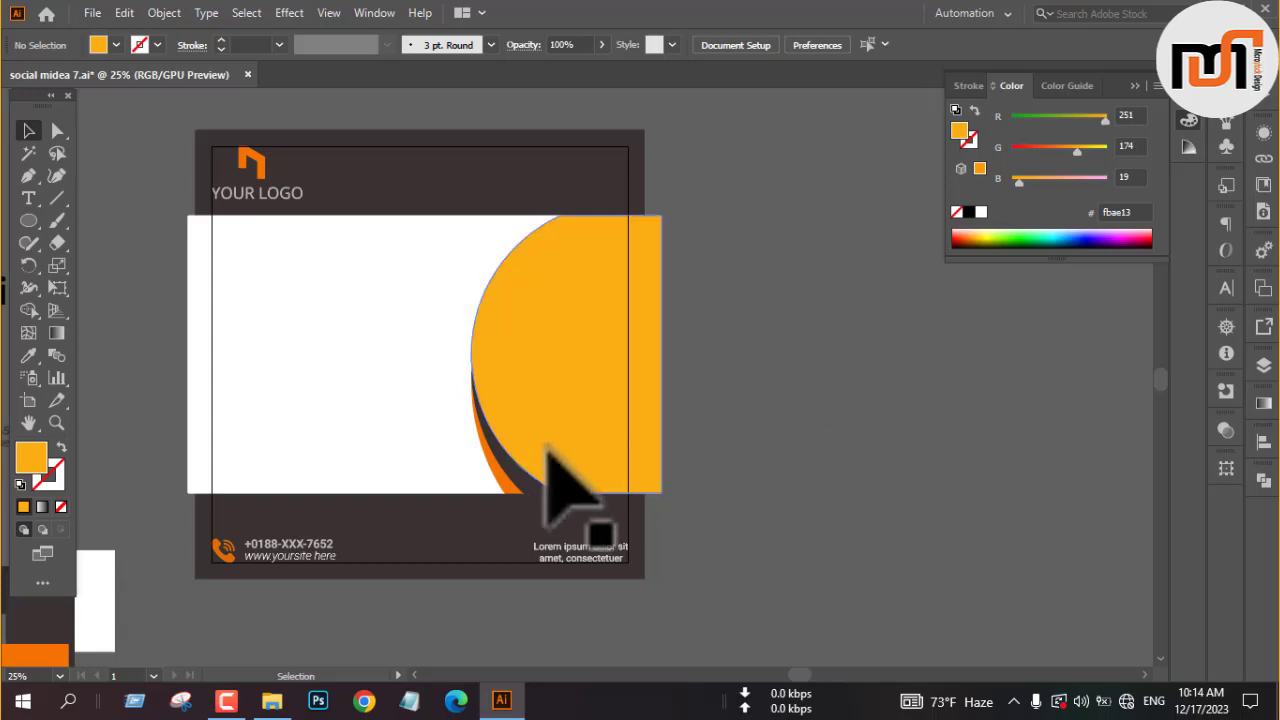
Step: Group the orange and dark crescents and create a copy reflected across the horizontal axis
scroll(515, 450, up, 2)
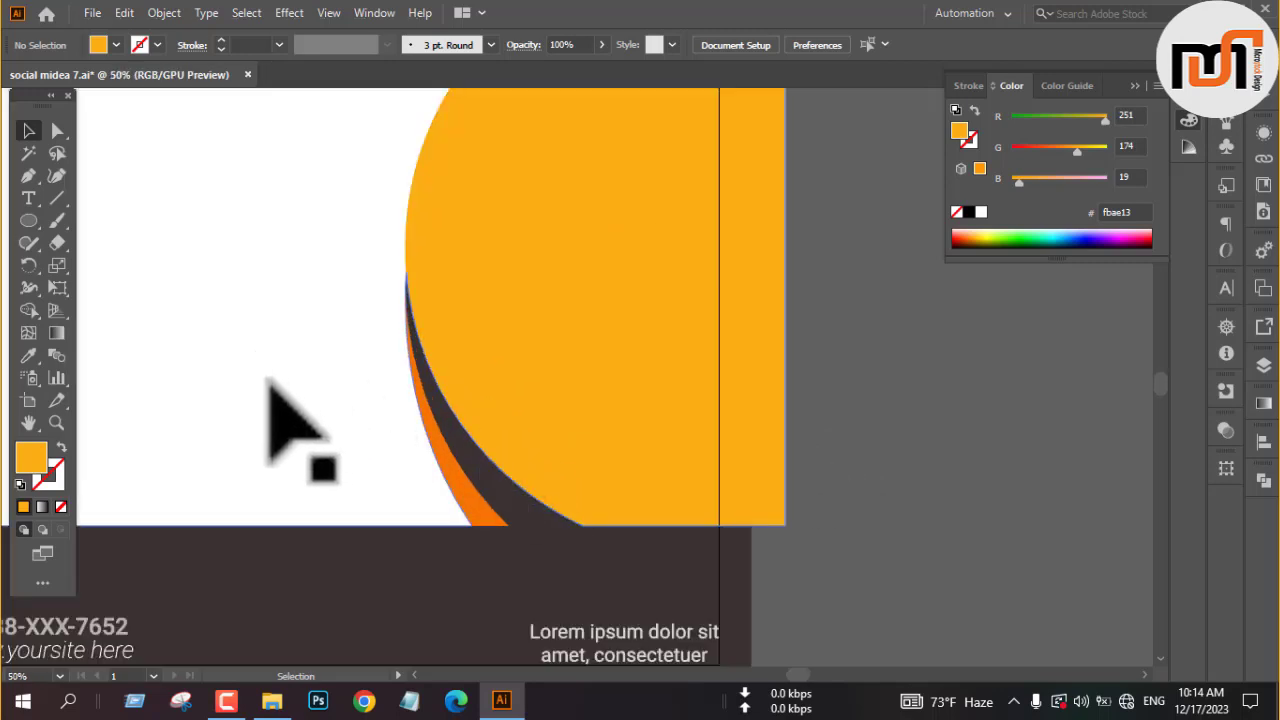
click(456, 490)
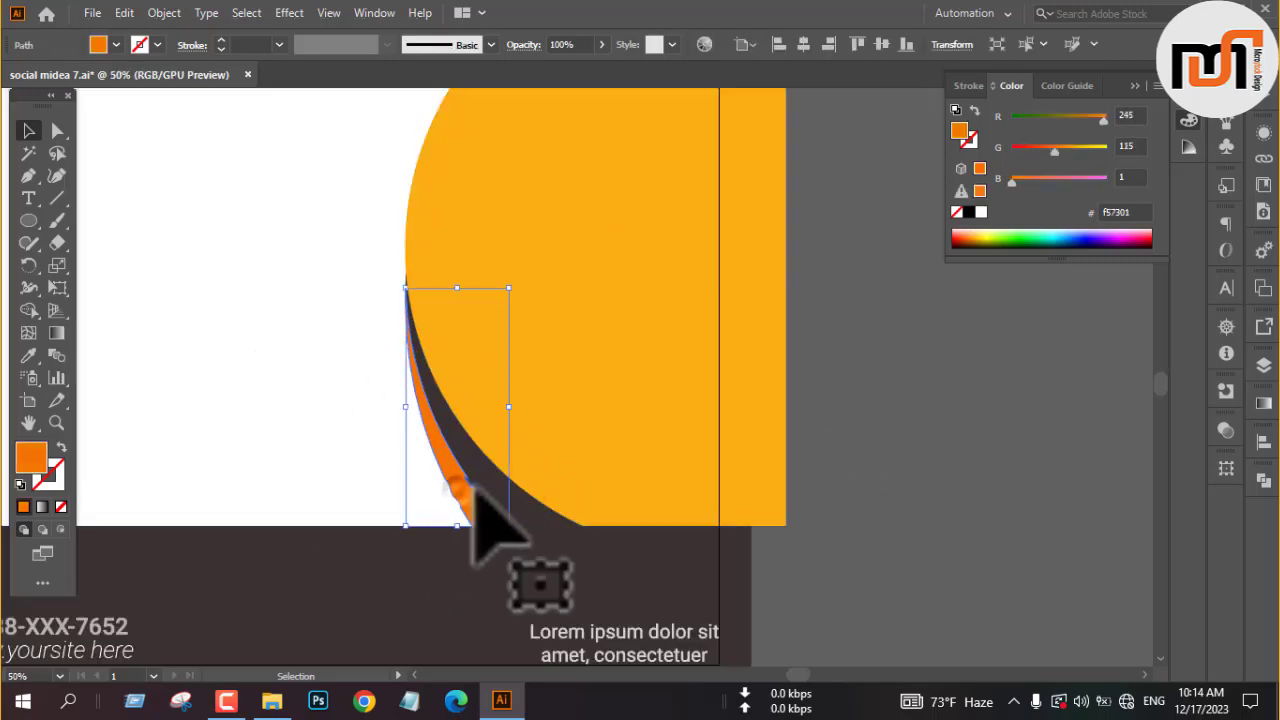
shift+click(531, 503)
scroll(630, 505, down, 2)
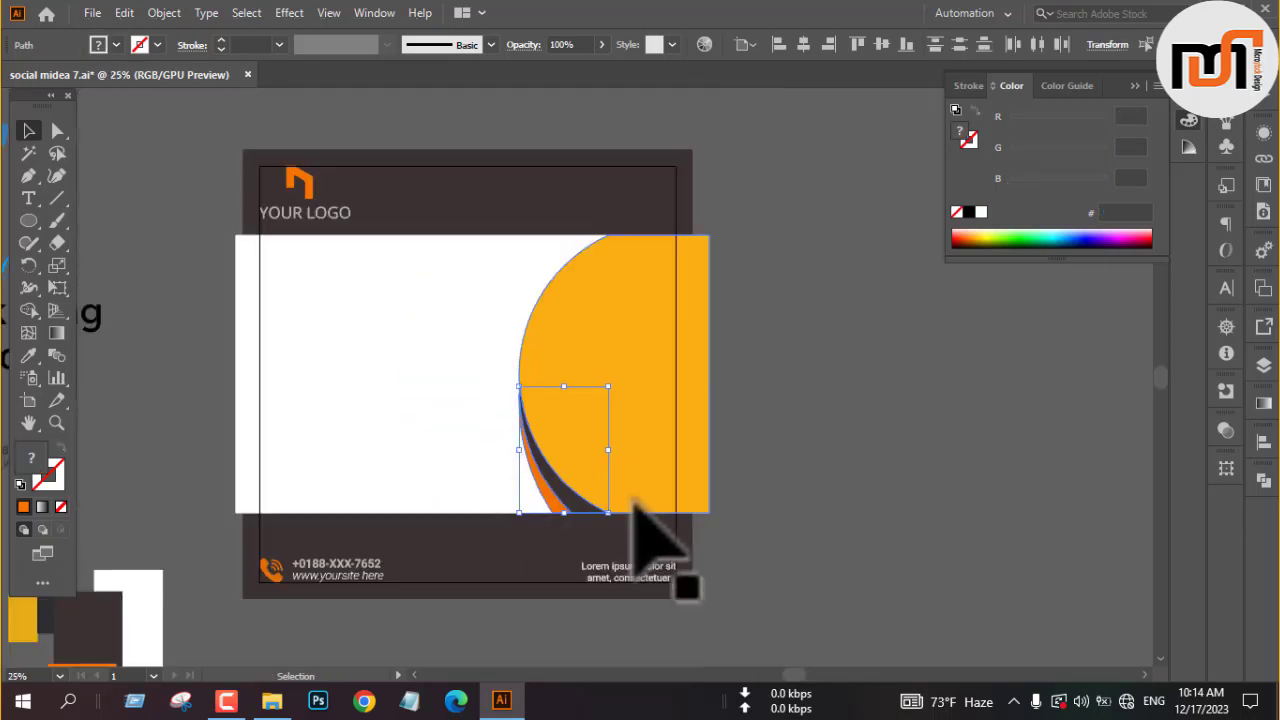
right_click(786, 452)
mouse_move(847, 332)
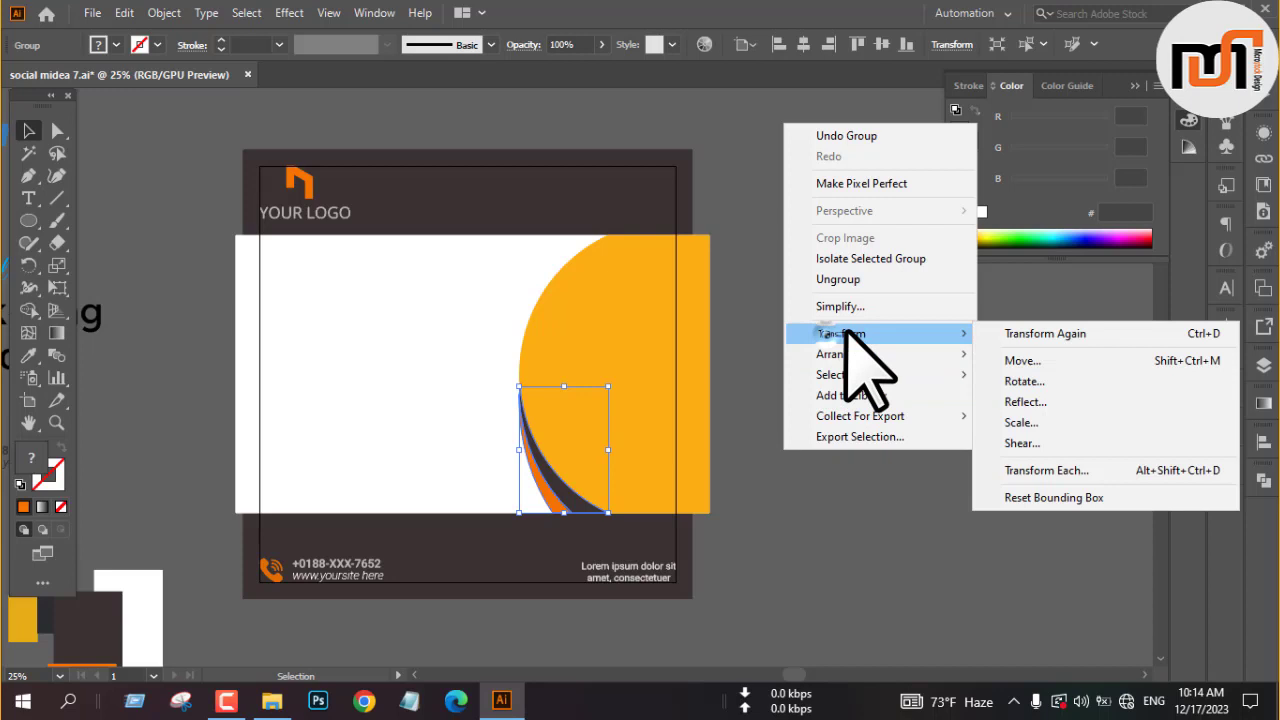
click(1020, 402)
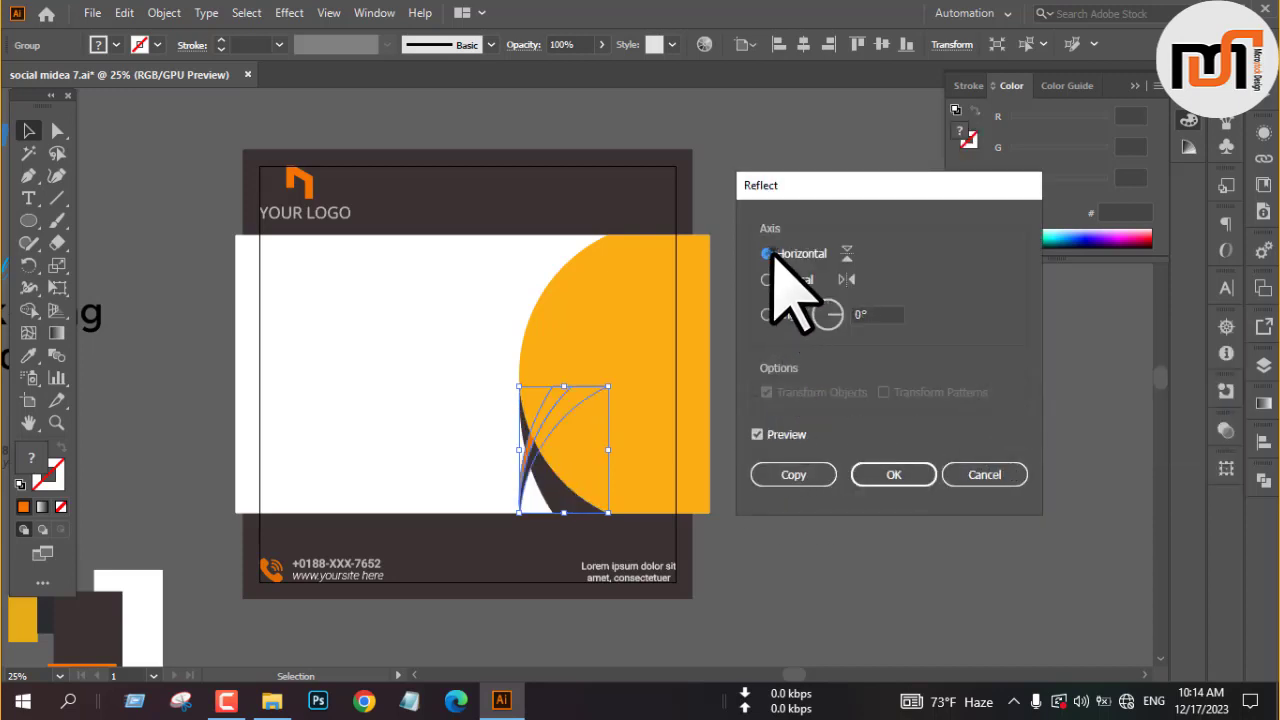
click(892, 474)
Step: Move the mirrored crescent group up so it follows the yellow circle's upper-left edge and meets the band's top
scroll(795, 500, up, 3)
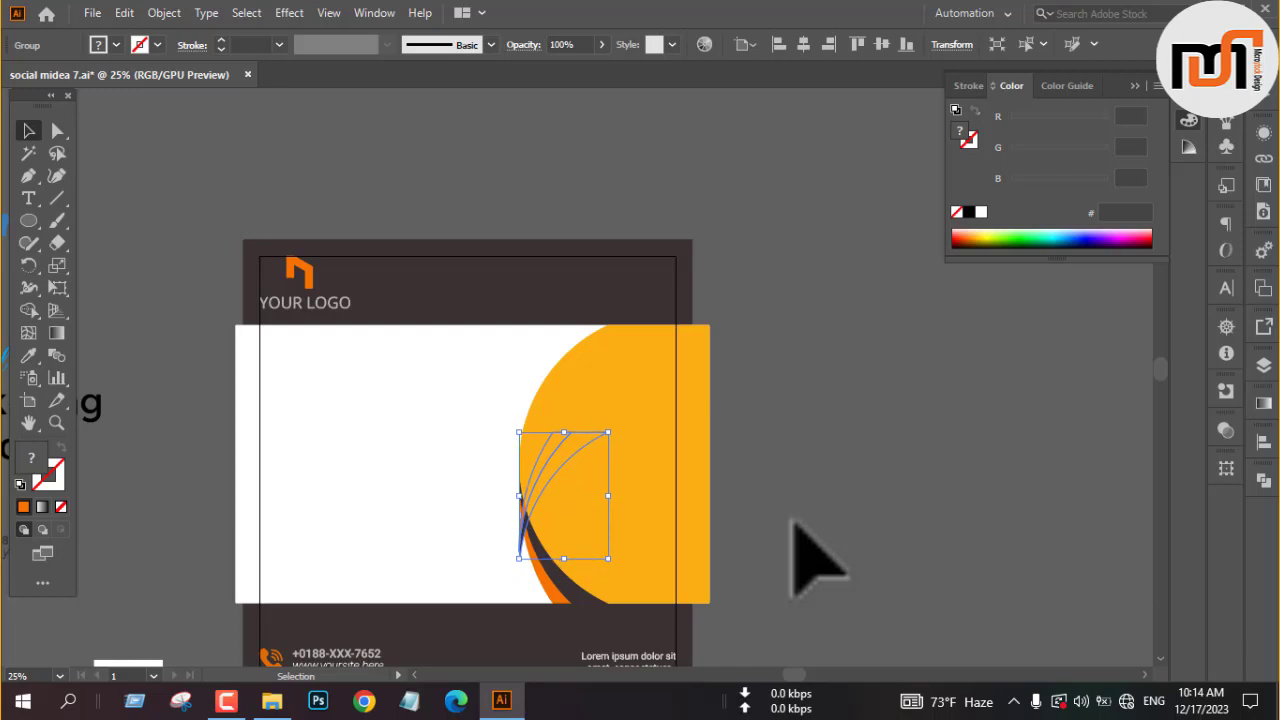
scroll(586, 491, up, 2)
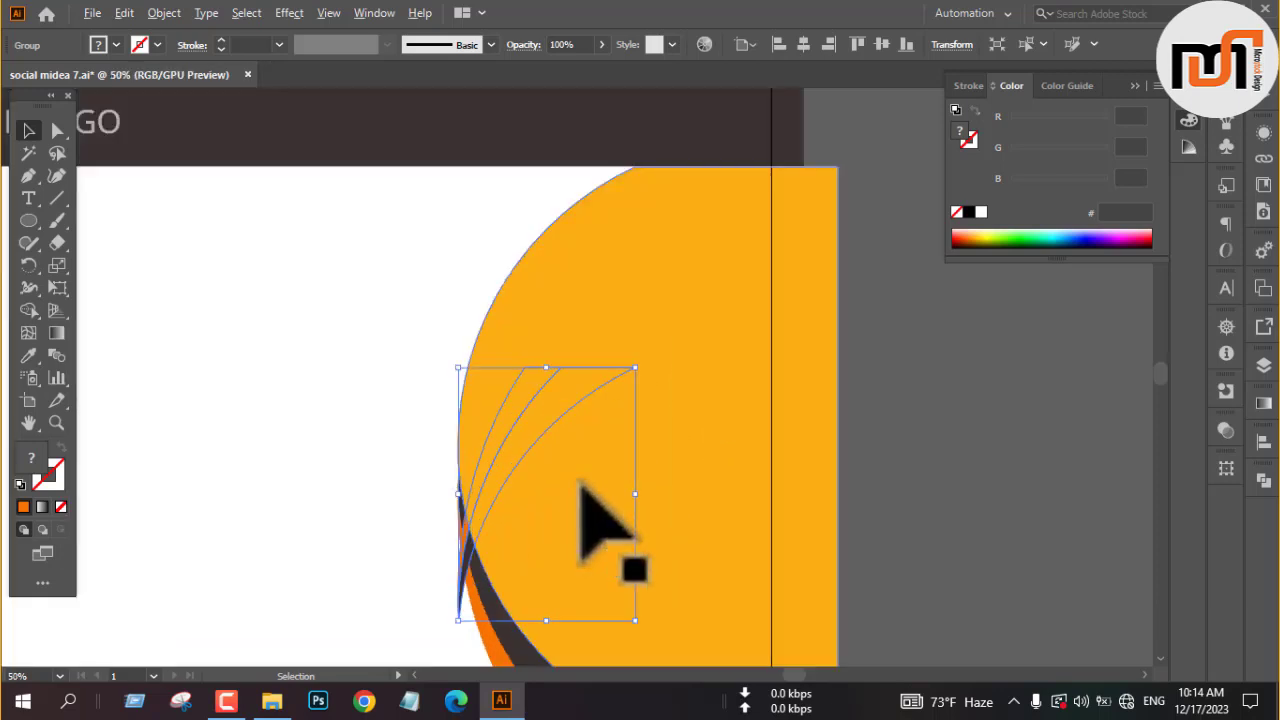
drag(463, 515, 466, 357)
click(937, 460)
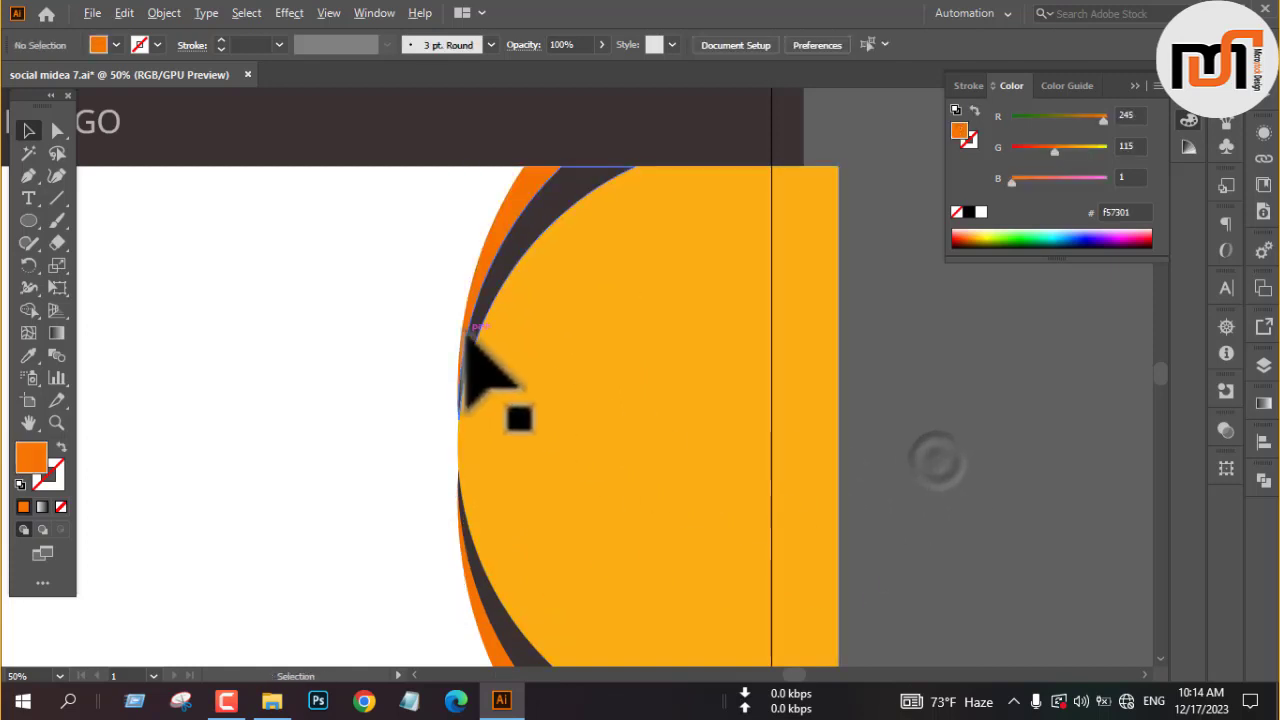
Step: Place a copy of the blue and black italic "Digital Marketing Agency" headline on the white band and bring it to the front
scroll(466, 340, down, 2)
scroll(815, 465, down, 1)
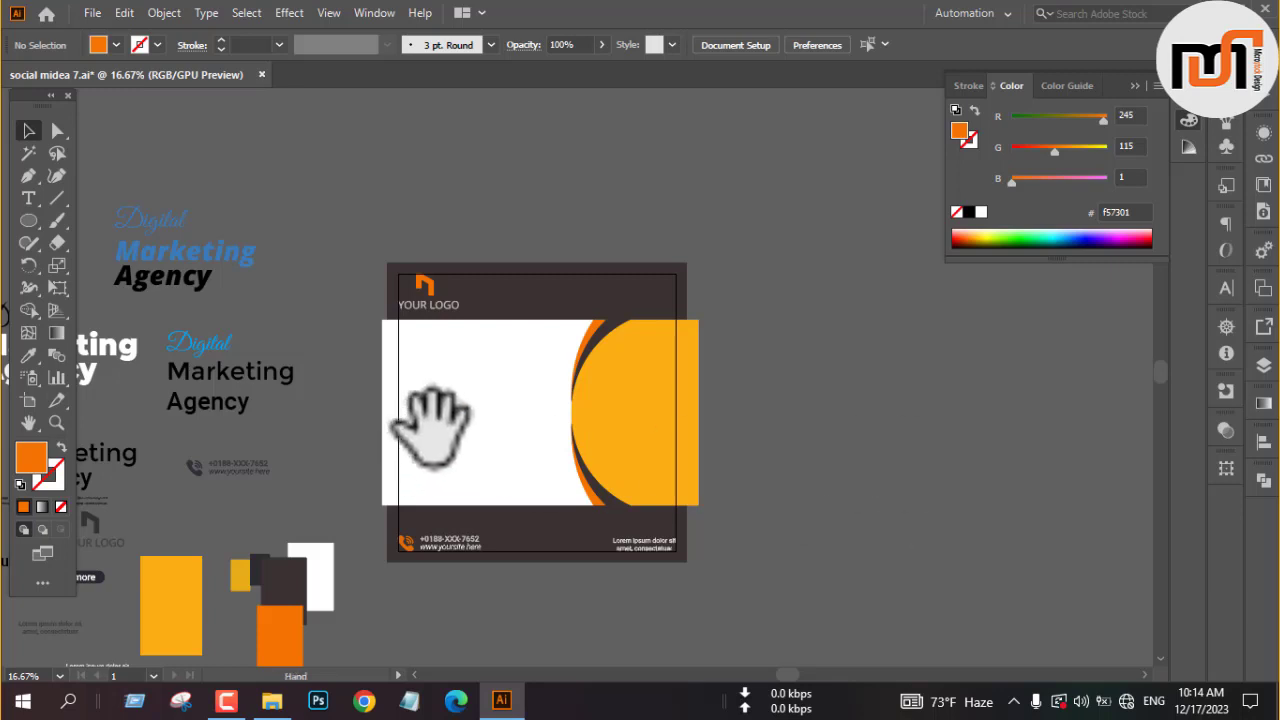
drag(429, 423, 629, 429)
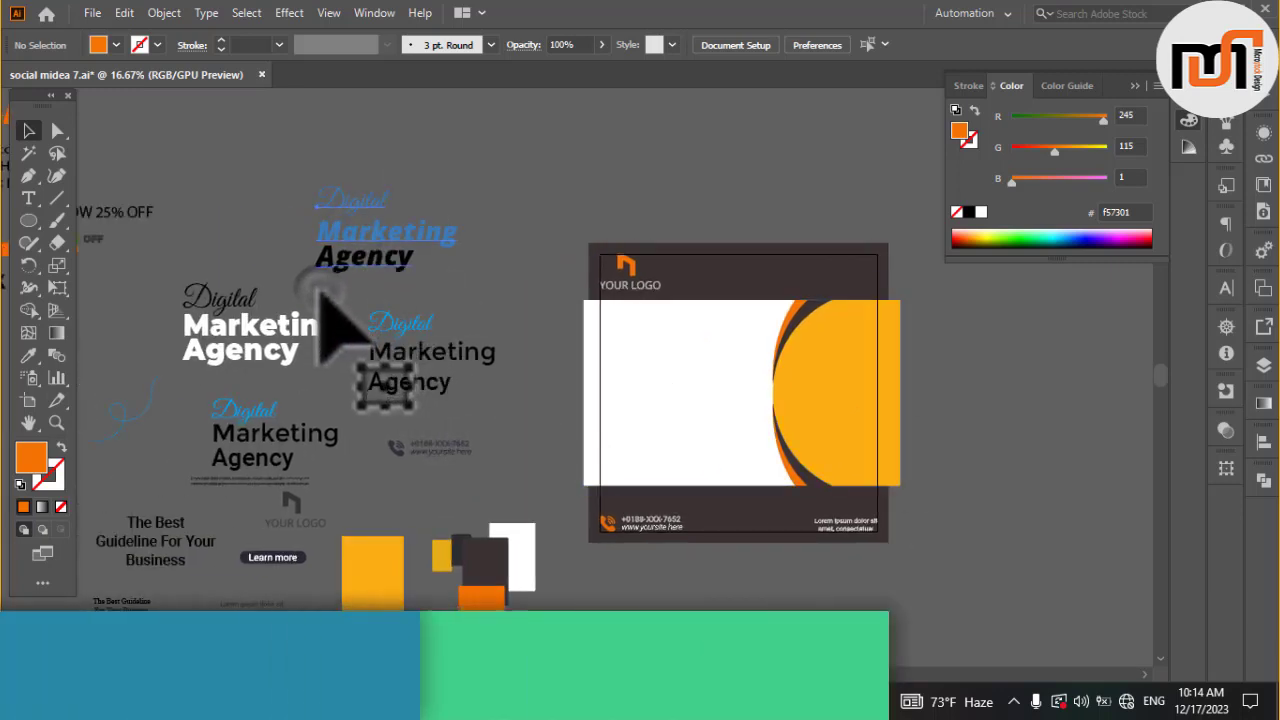
click(340, 254)
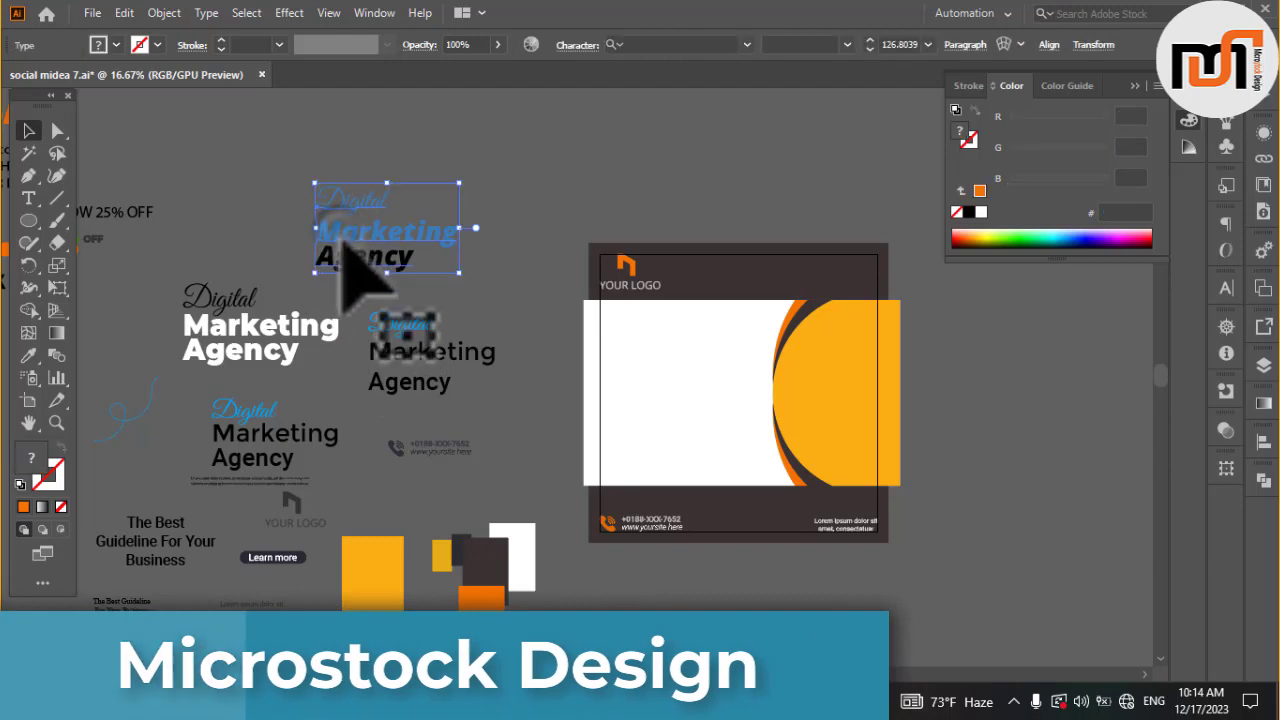
drag(343, 258, 620, 403)
right_click(466, 384)
mouse_move(572, 593)
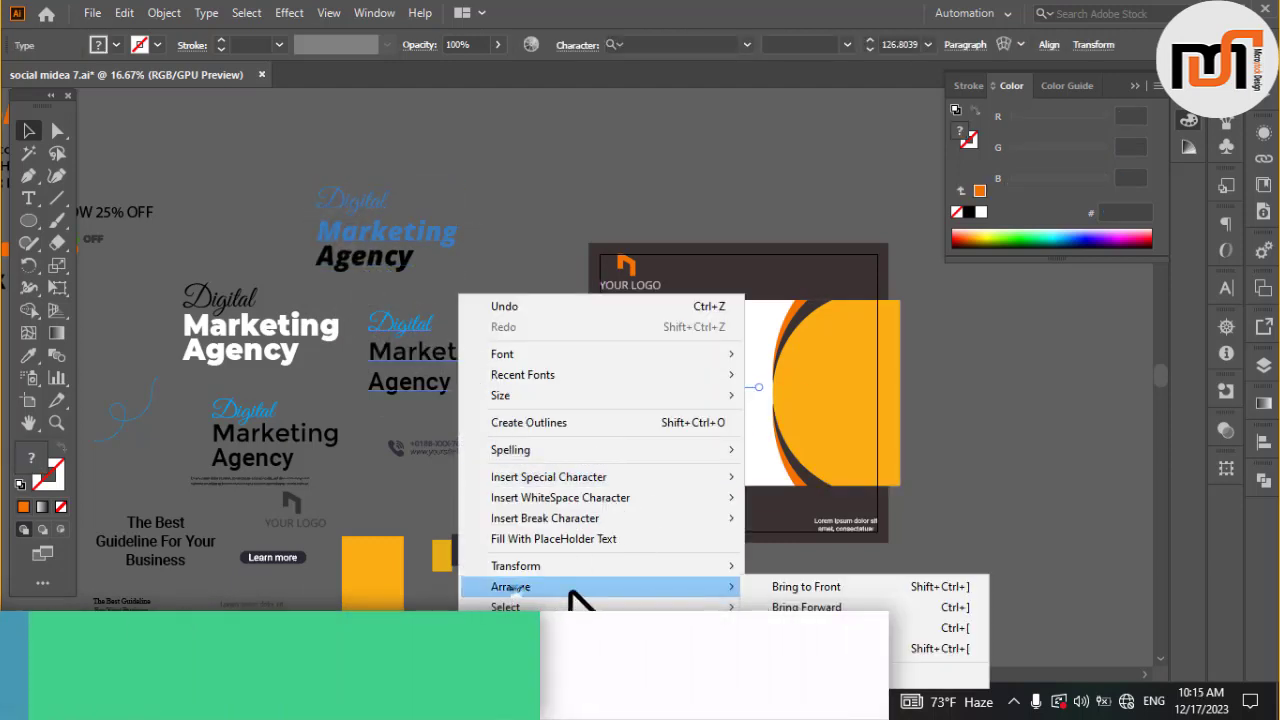
click(760, 587)
Step: Scale the copied headline to a font size of about 143 and position it between the left margin line and the crescents
scroll(737, 405, up, 2)
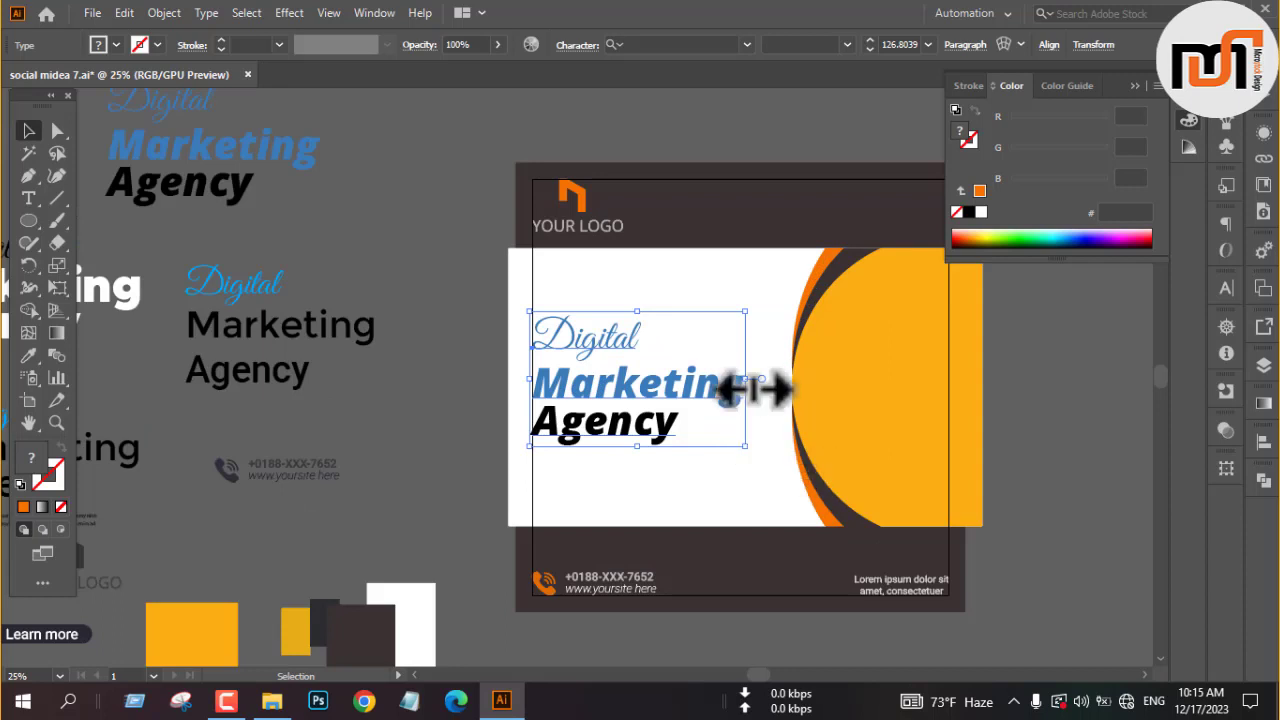
drag(760, 390, 776, 396)
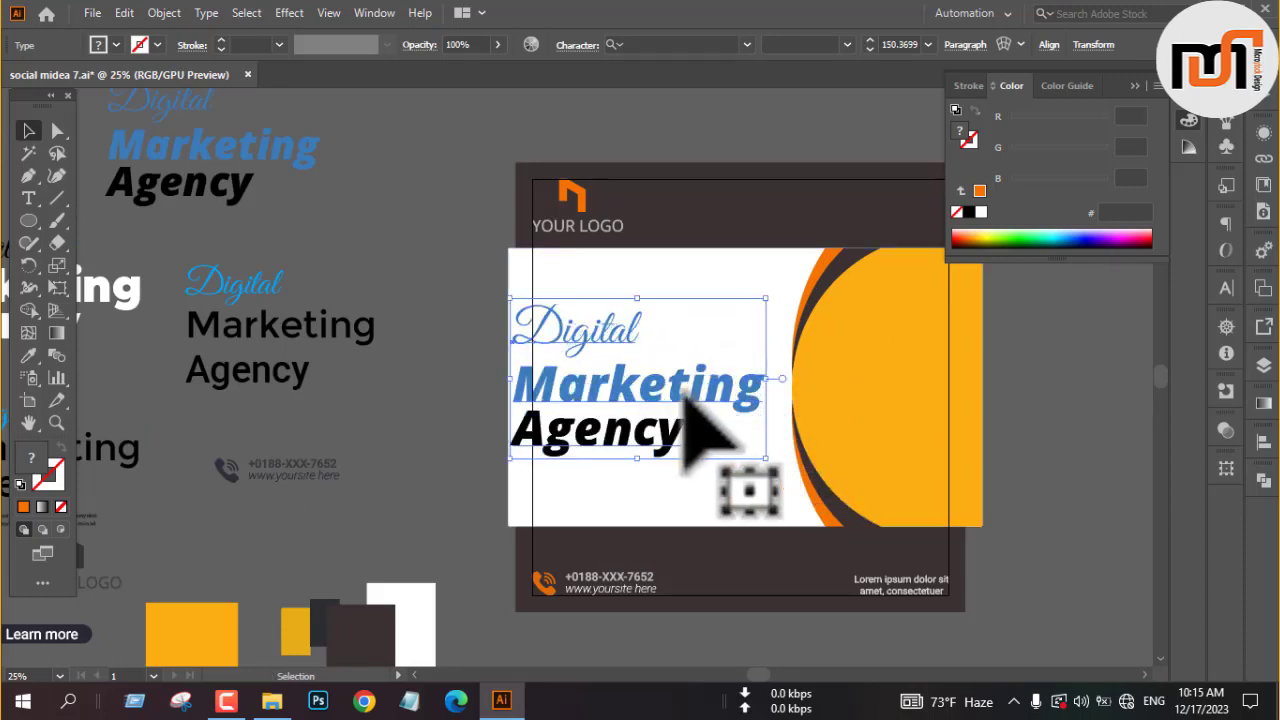
drag(683, 401, 708, 398)
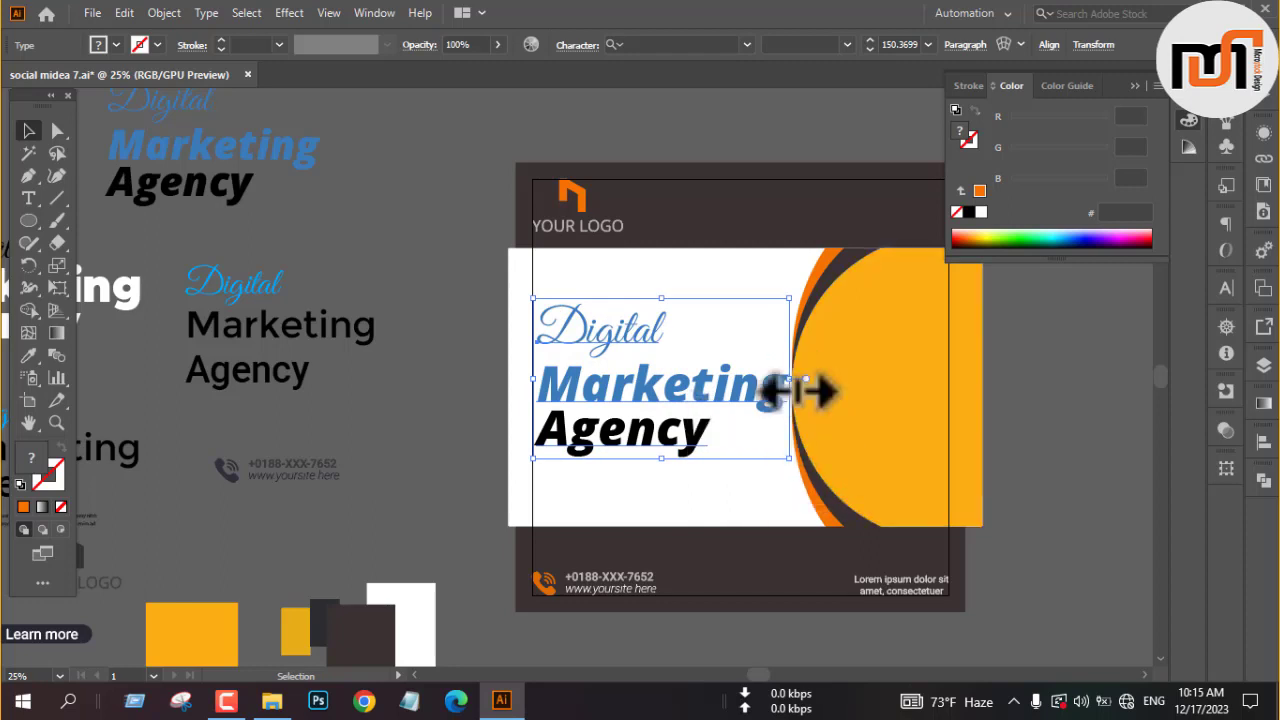
mouse_move(789, 381)
mouse_down()
mouse_move(777, 380)
mouse_move(801, 379)
mouse_up()
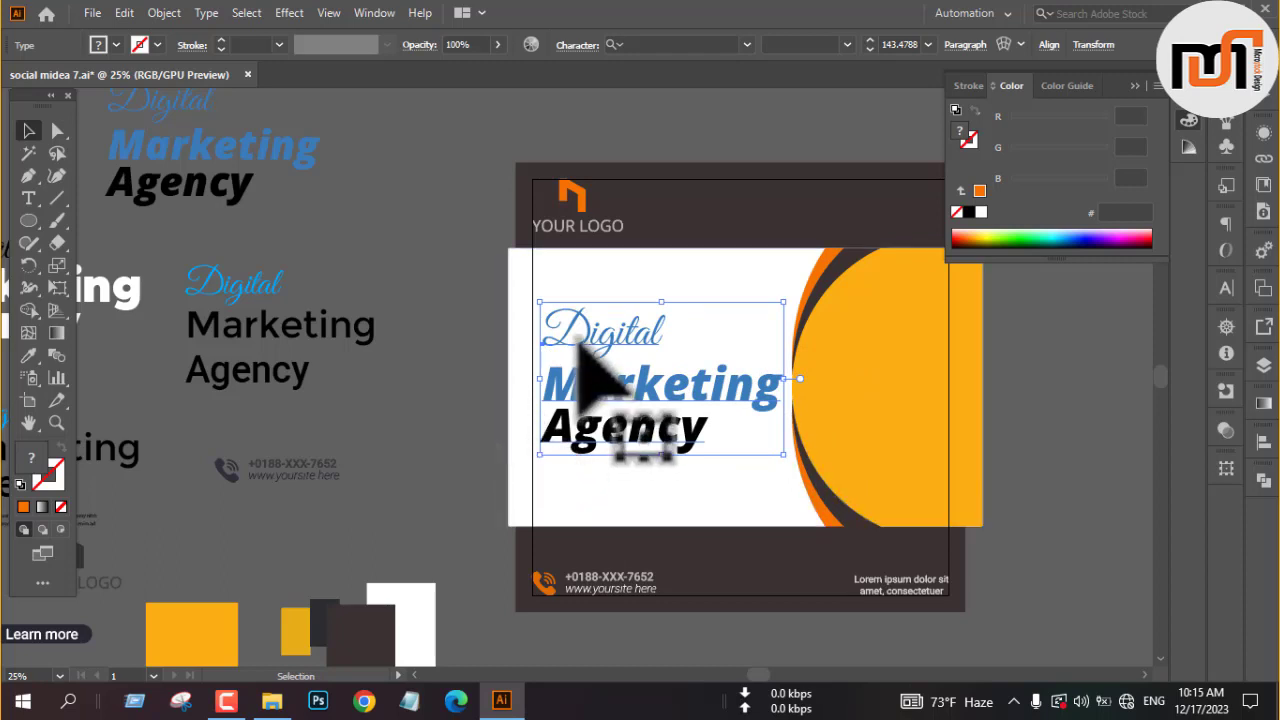
drag(578, 343, 580, 337)
Step: Move the headline up to the upper part of the white band and deselect it
scroll(509, 409, down, 3)
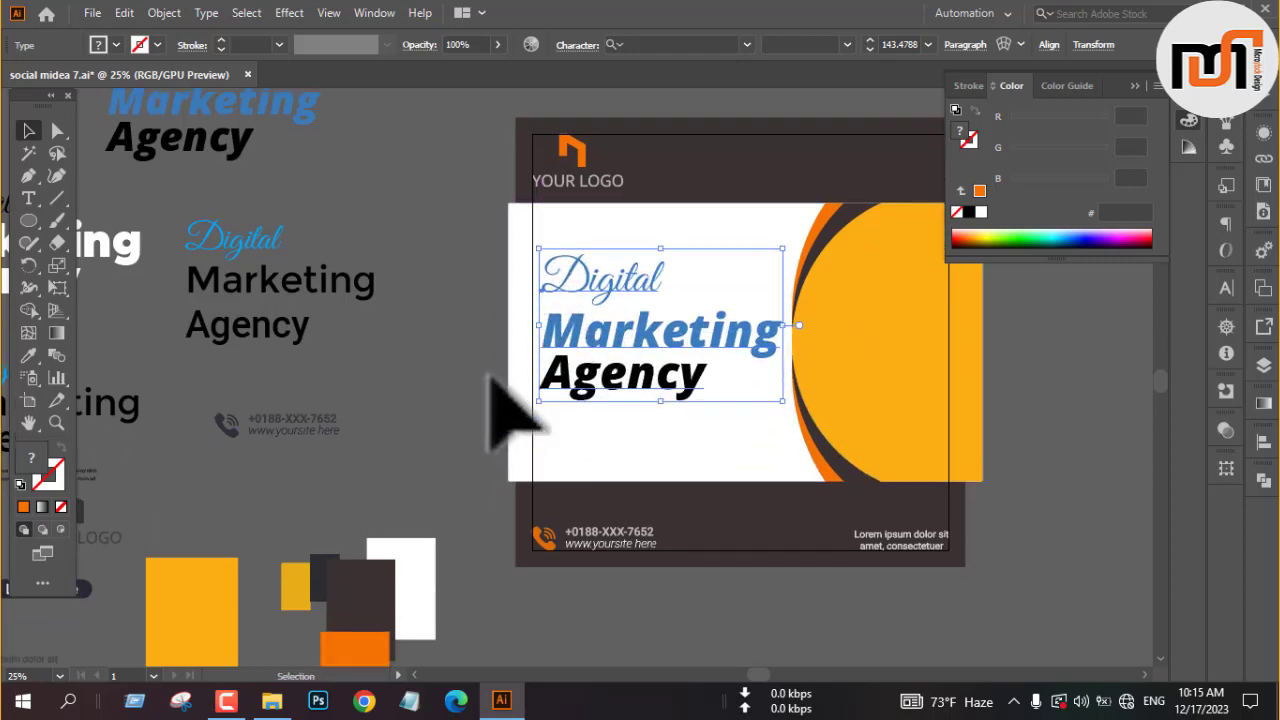
scroll(563, 280, up, 2)
mouse_move(575, 282)
mouse_down()
mouse_move(570, 267)
mouse_move(590, 264)
mouse_up()
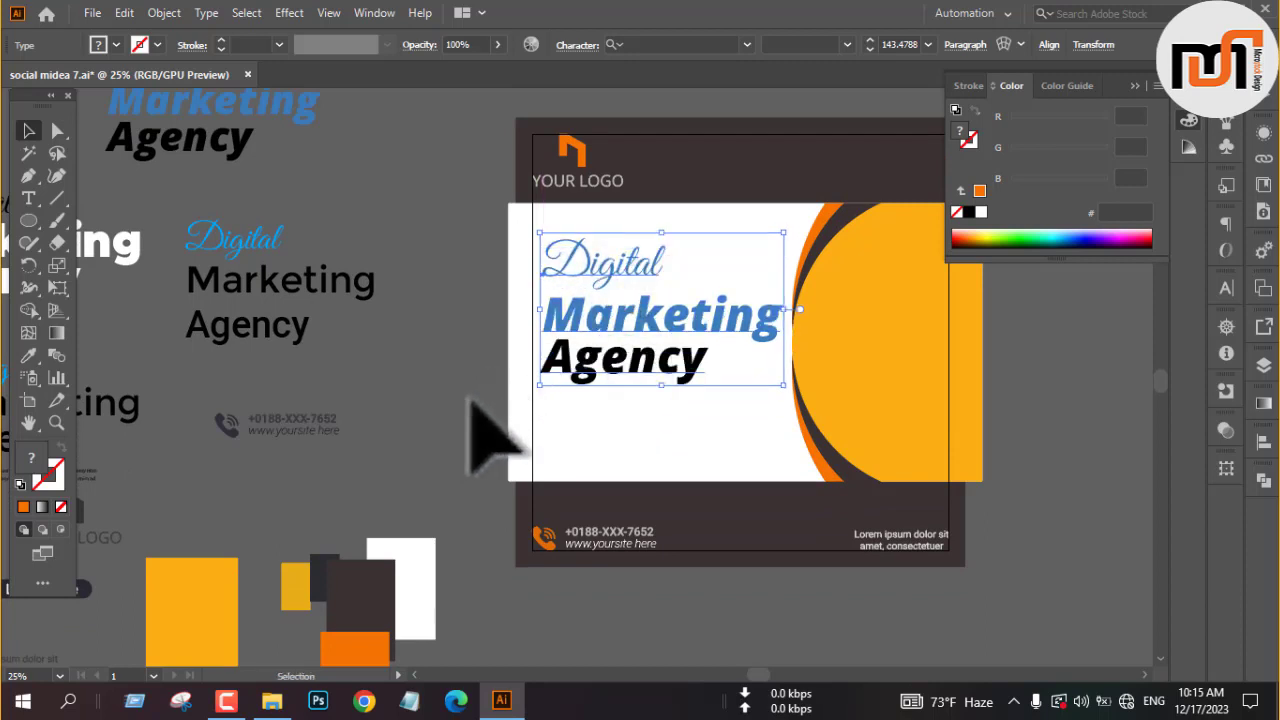
right_click(458, 368)
click(460, 266)
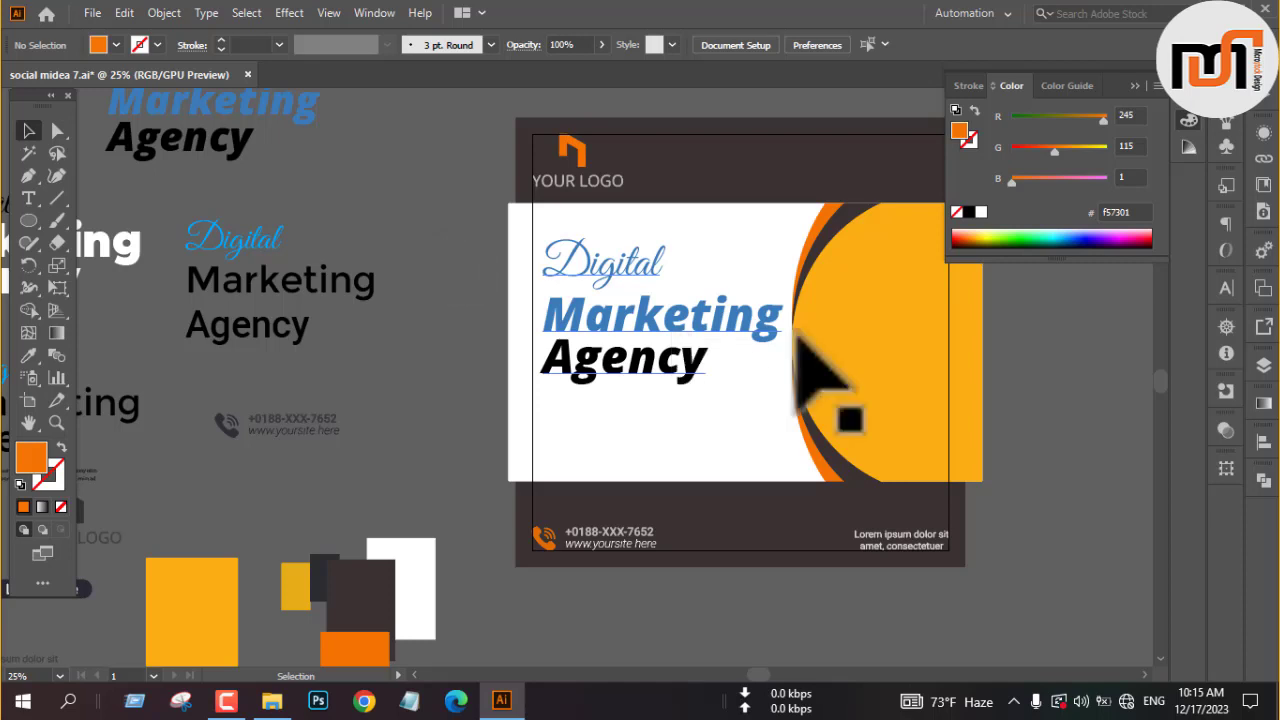
Step: Recolour the words "Digital Marketing" in the headline on the white band with the orange sampled from the outer crescent
key(t)
double_click(768, 310)
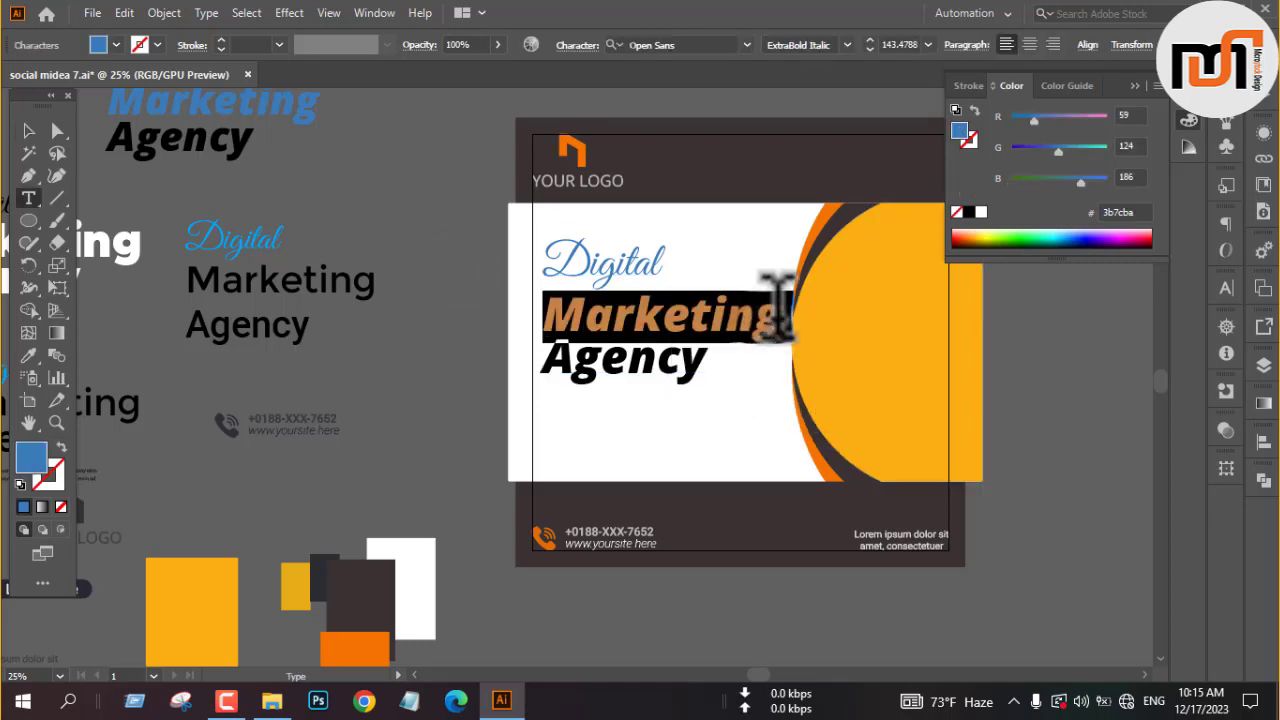
drag(785, 315, 538, 250)
click(29, 355)
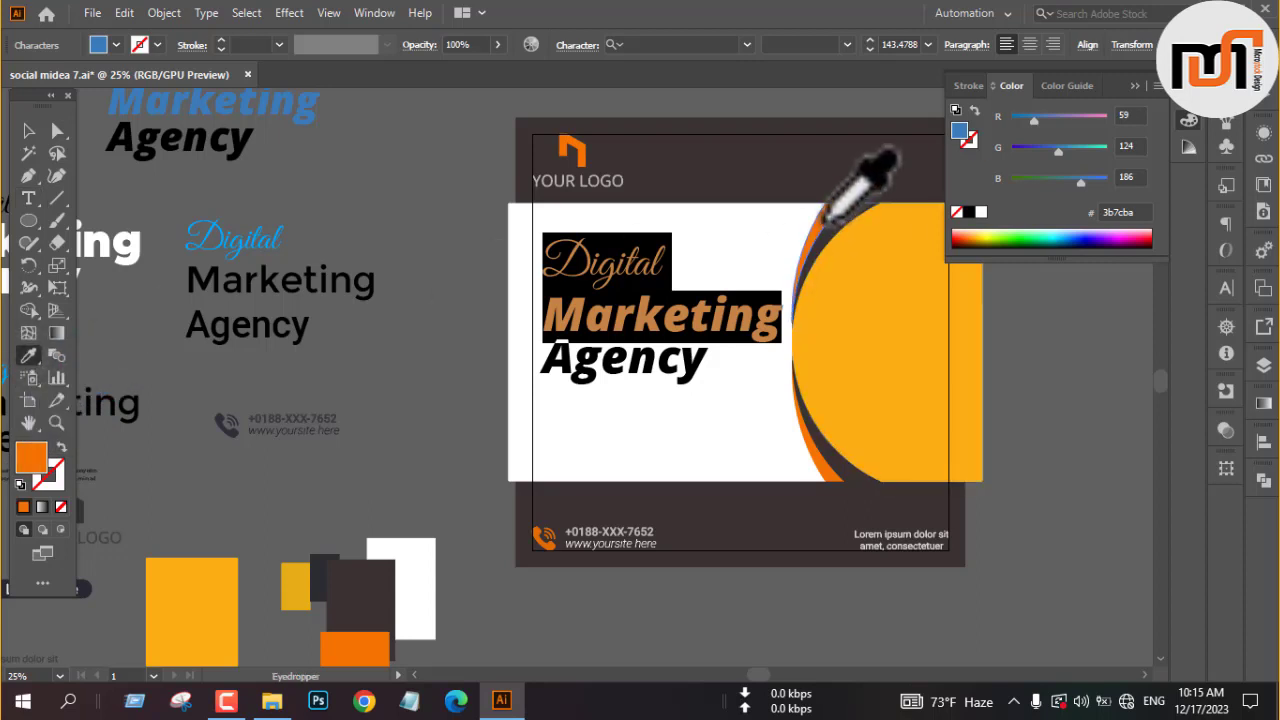
click(823, 217)
click(29, 130)
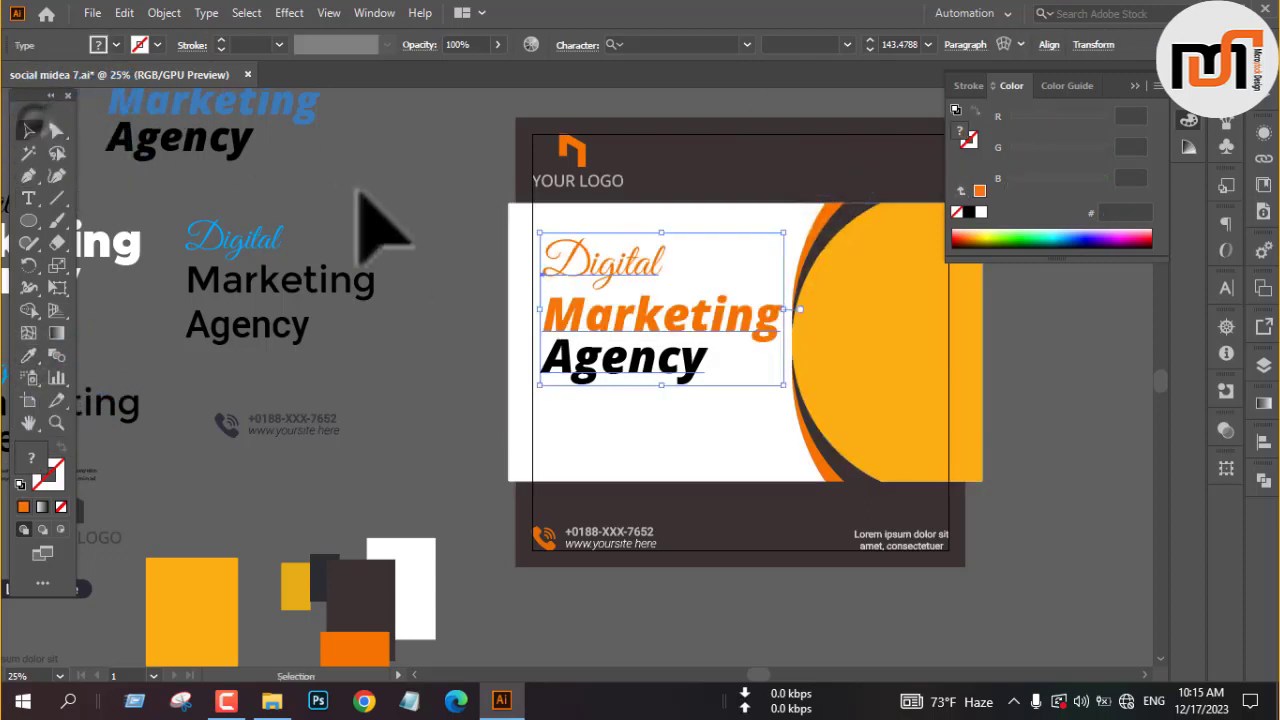
click(394, 237)
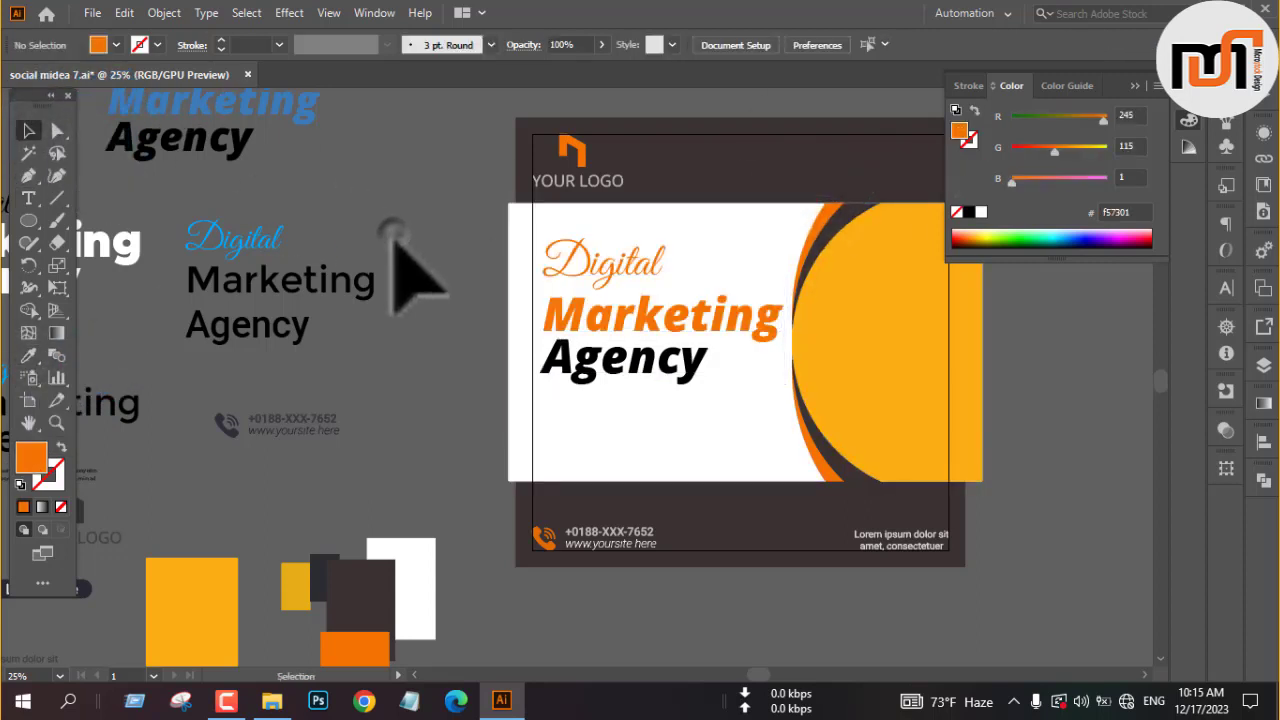
Step: Tighten the line spacing of the words "Marketing Agency" so they sit closer beneath "Digital"
double_click(694, 371)
drag(691, 357, 524, 316)
click(1225, 290)
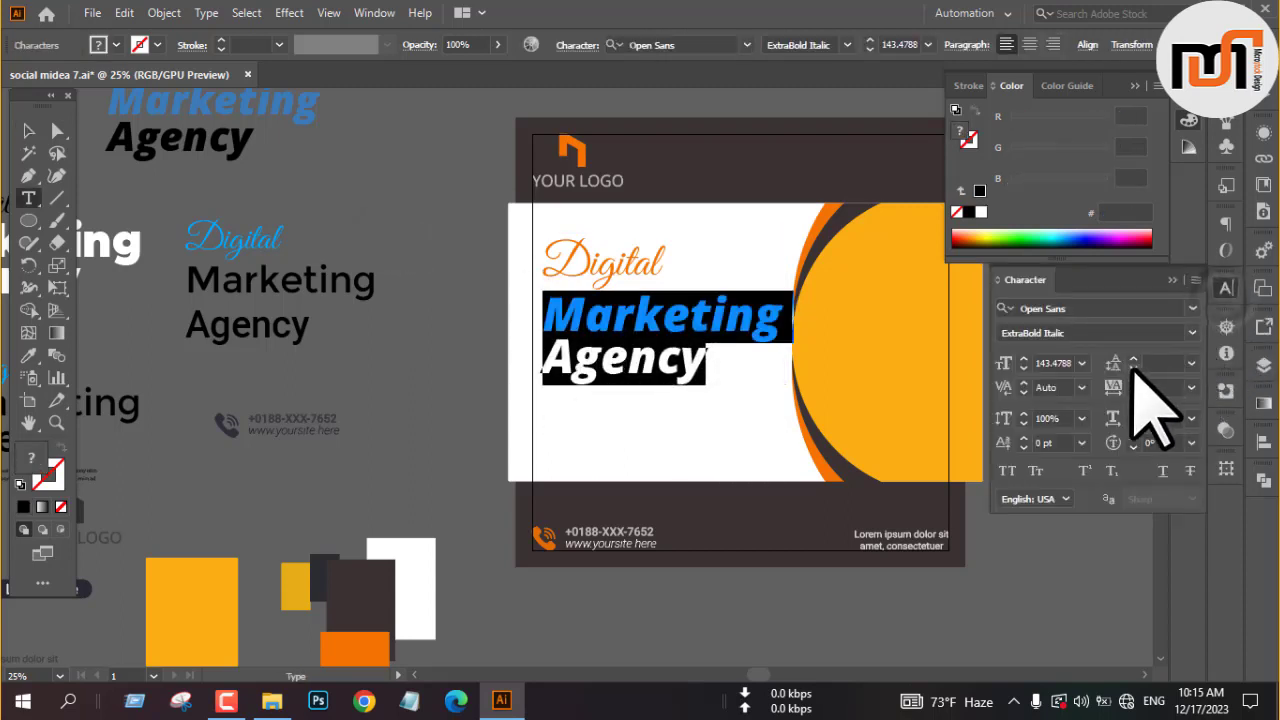
click(1133, 362)
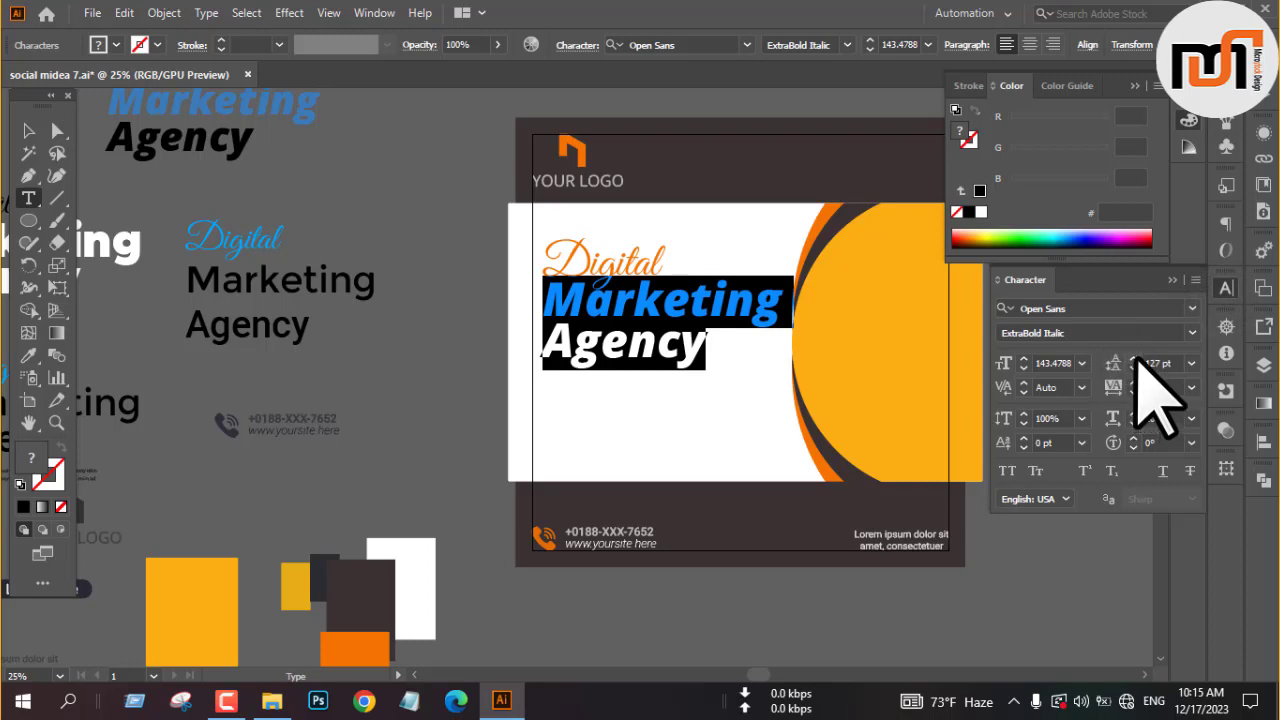
click(1178, 280)
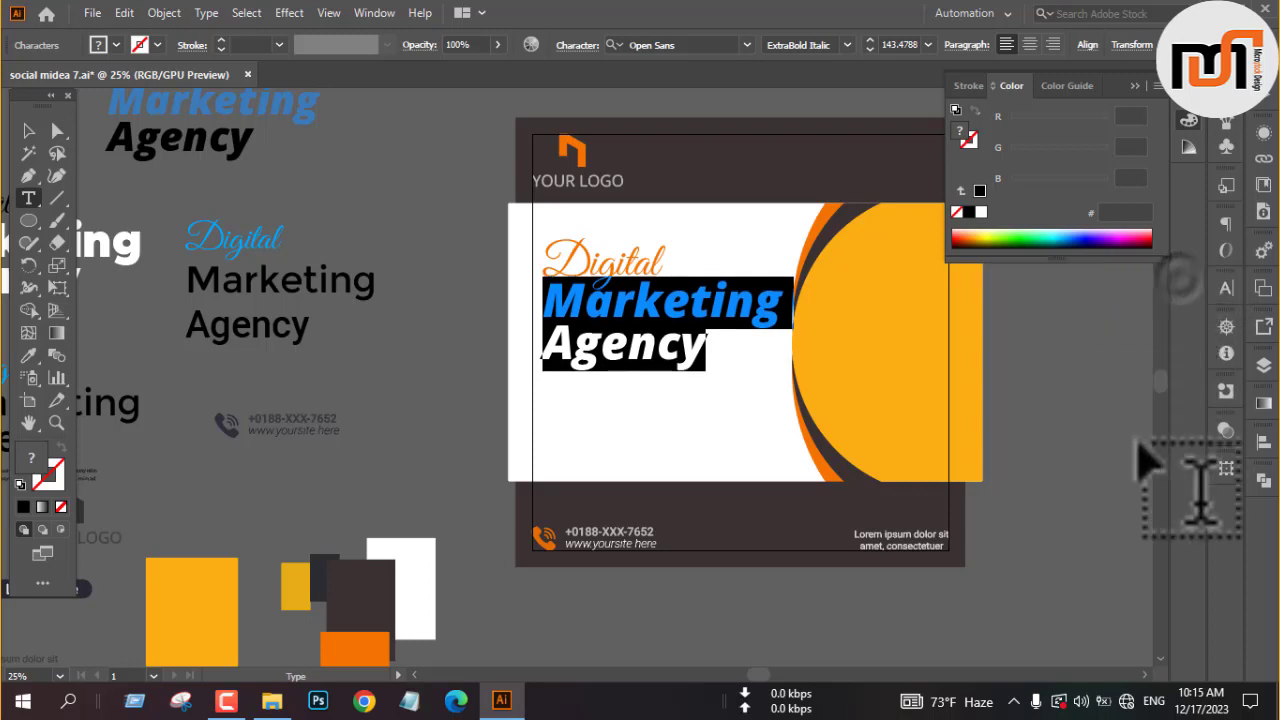
Step: Convert the orange and black headline on the white band to outlines and deselect it
click(27, 130)
right_click(421, 395)
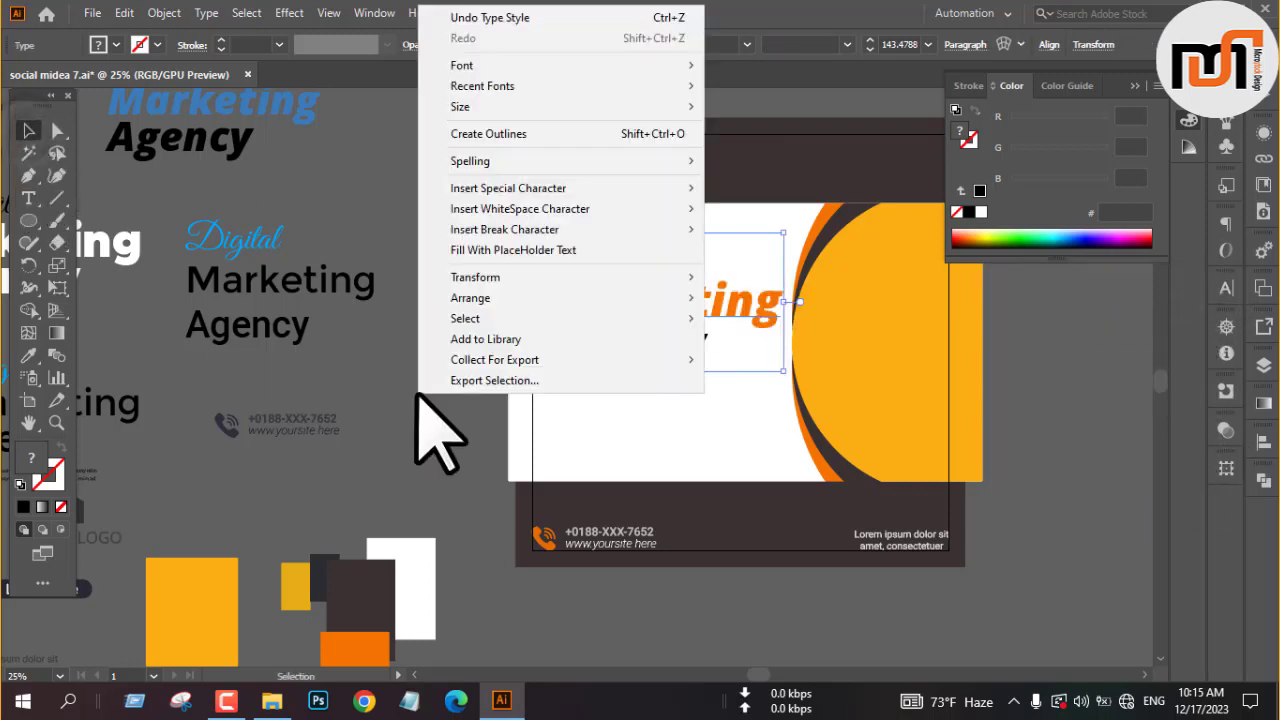
click(518, 134)
click(447, 360)
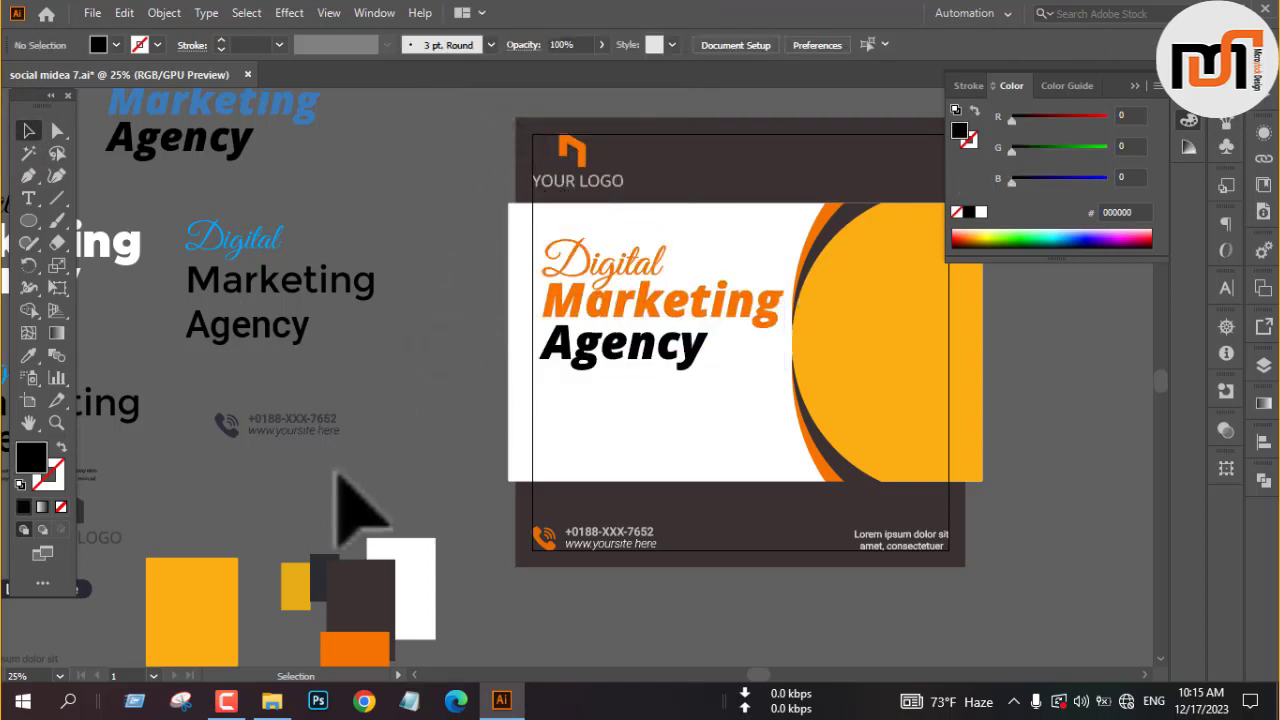
Step: Place a copy of the small two-line lorem ipsum text beneath "Agency" on the white band and bring it to the front
key(space)
drag(223, 468, 348, 460)
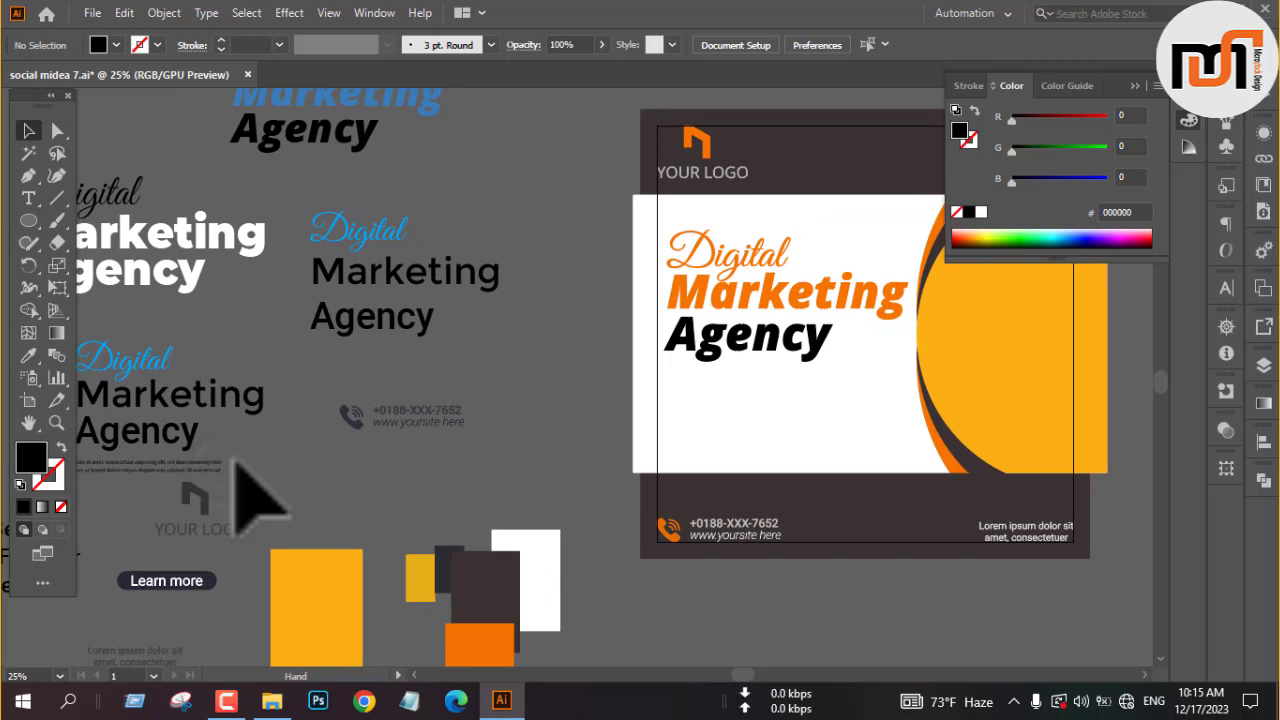
click(162, 464)
drag(165, 470, 775, 381)
right_click(466, 362)
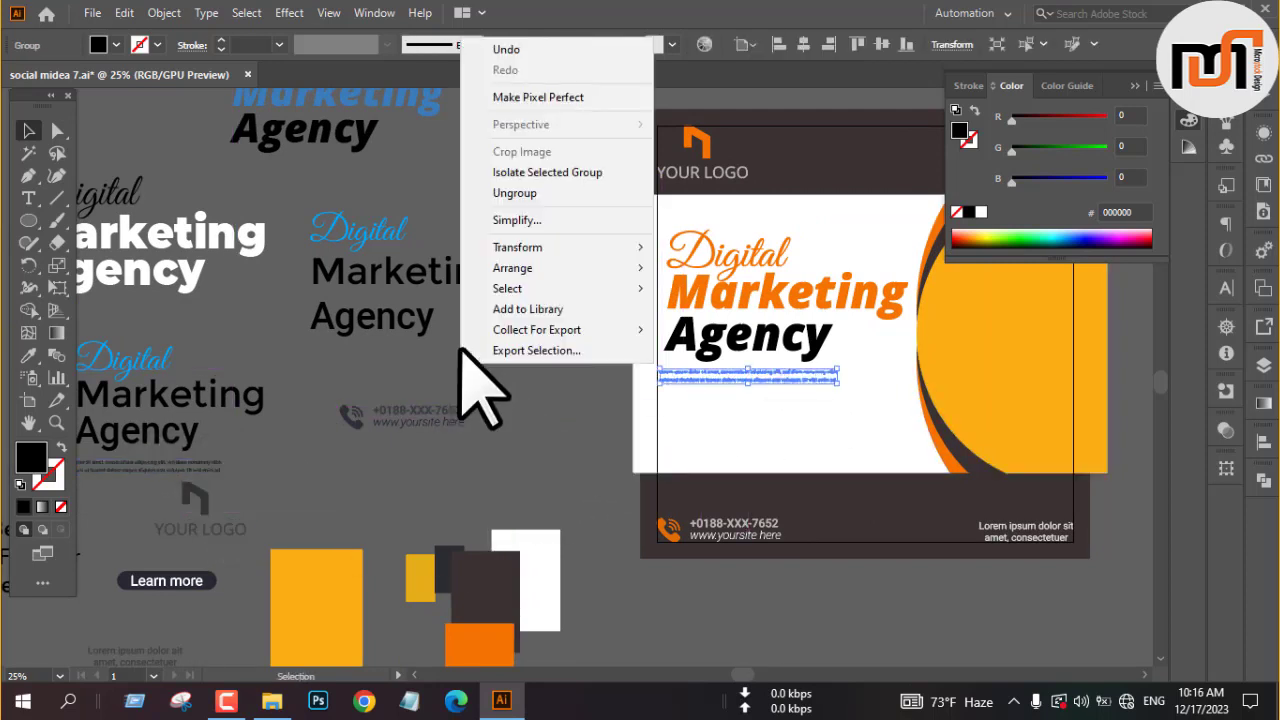
mouse_move(528, 266)
click(676, 268)
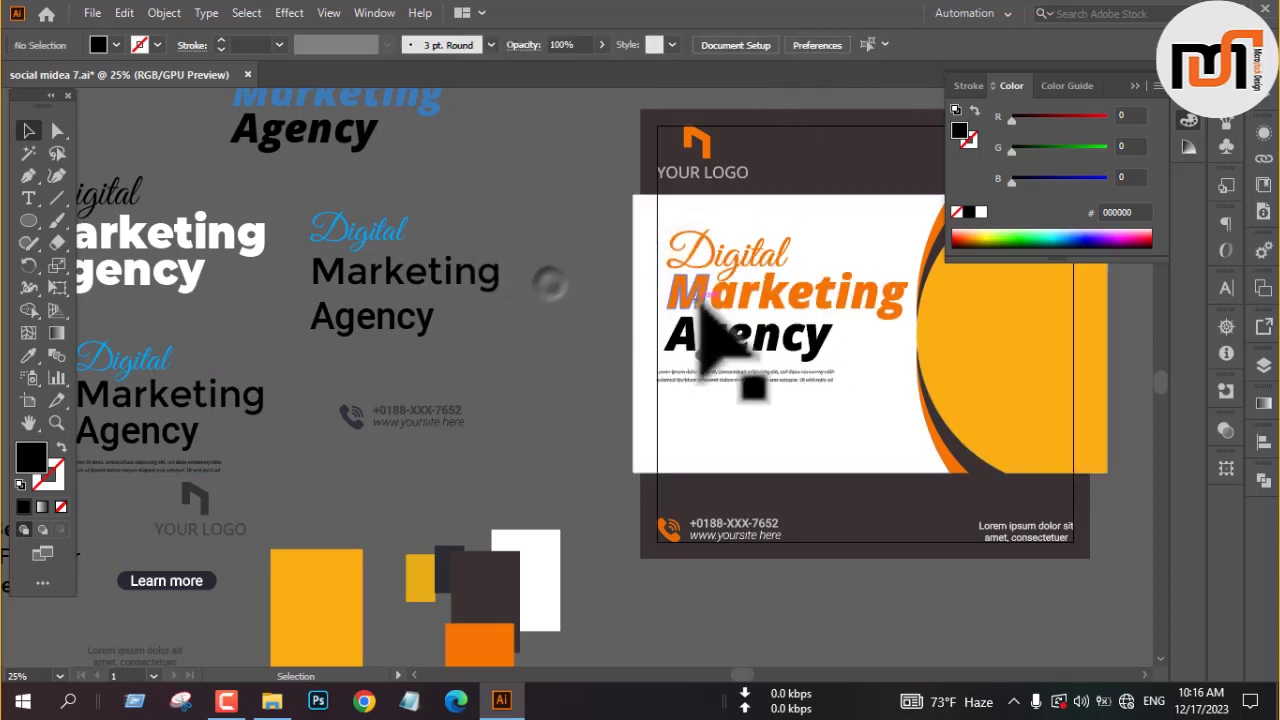
Step: Left-align the outlined headline so it starts at the left margin line, and deselect it
click(737, 337)
click(778, 44)
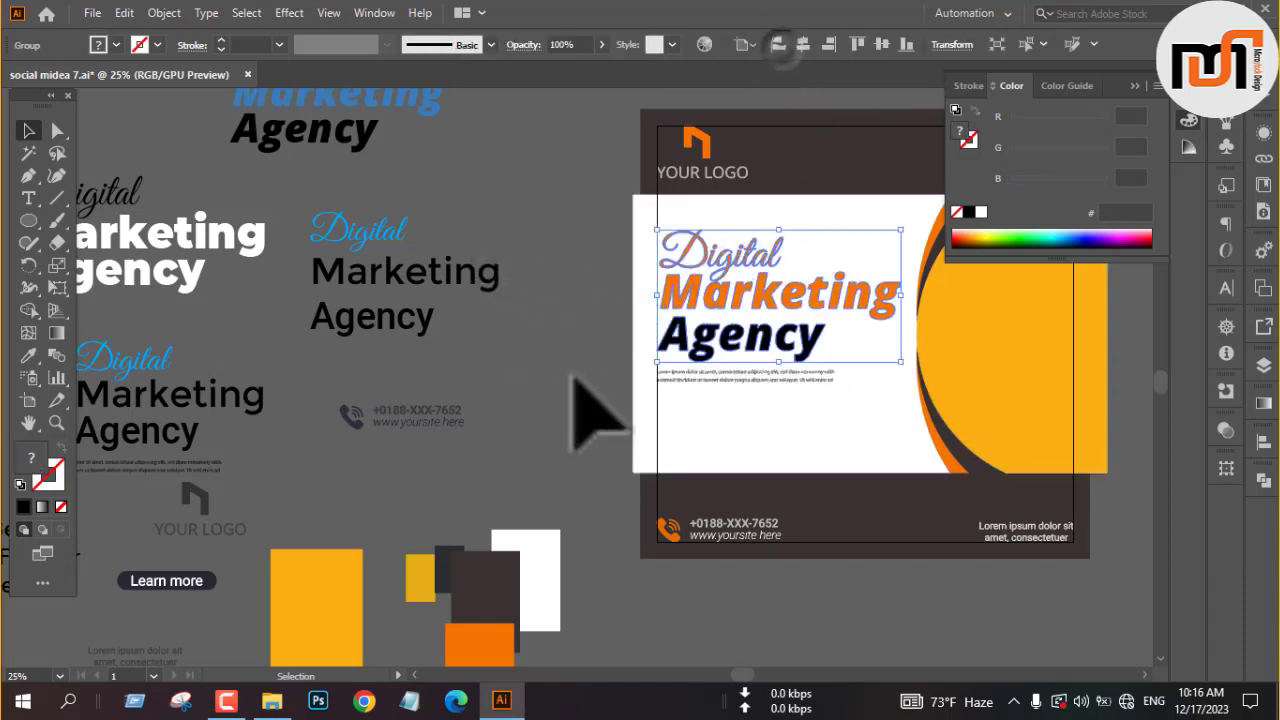
click(556, 385)
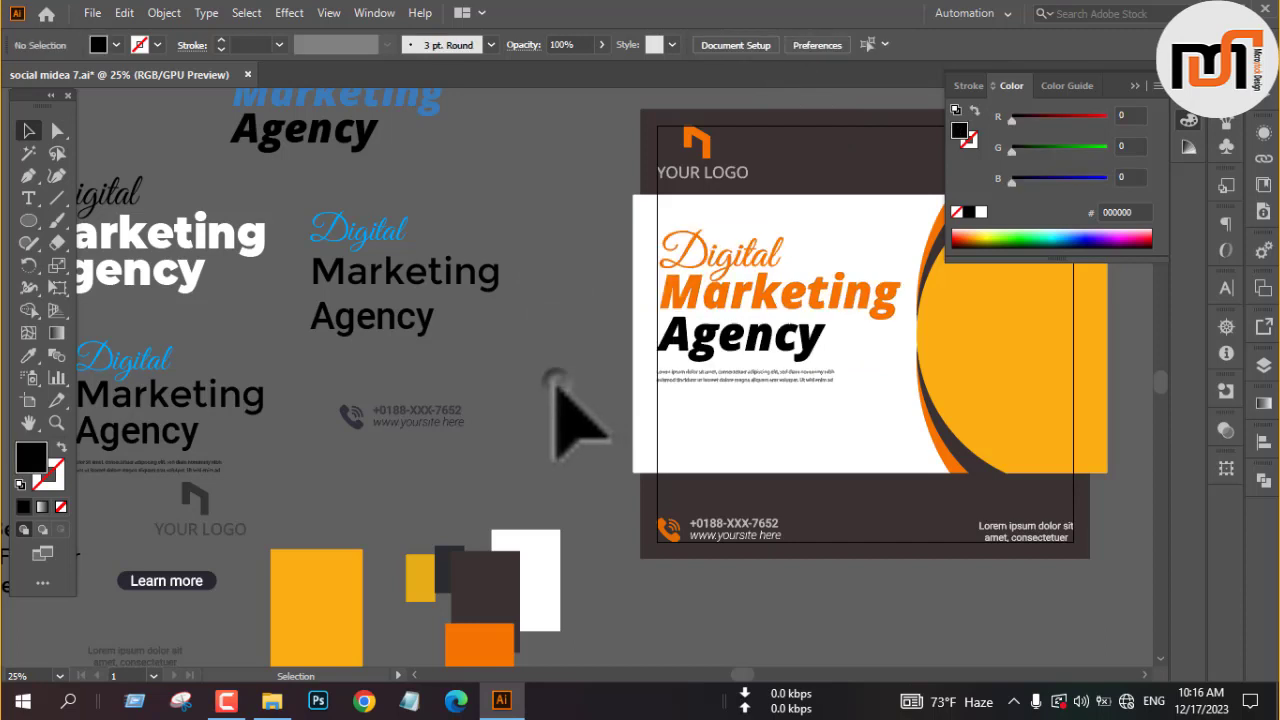
Step: Delete the small two-line lorem ipsum text beneath the headline on the white band
click(812, 377)
key(Delete)
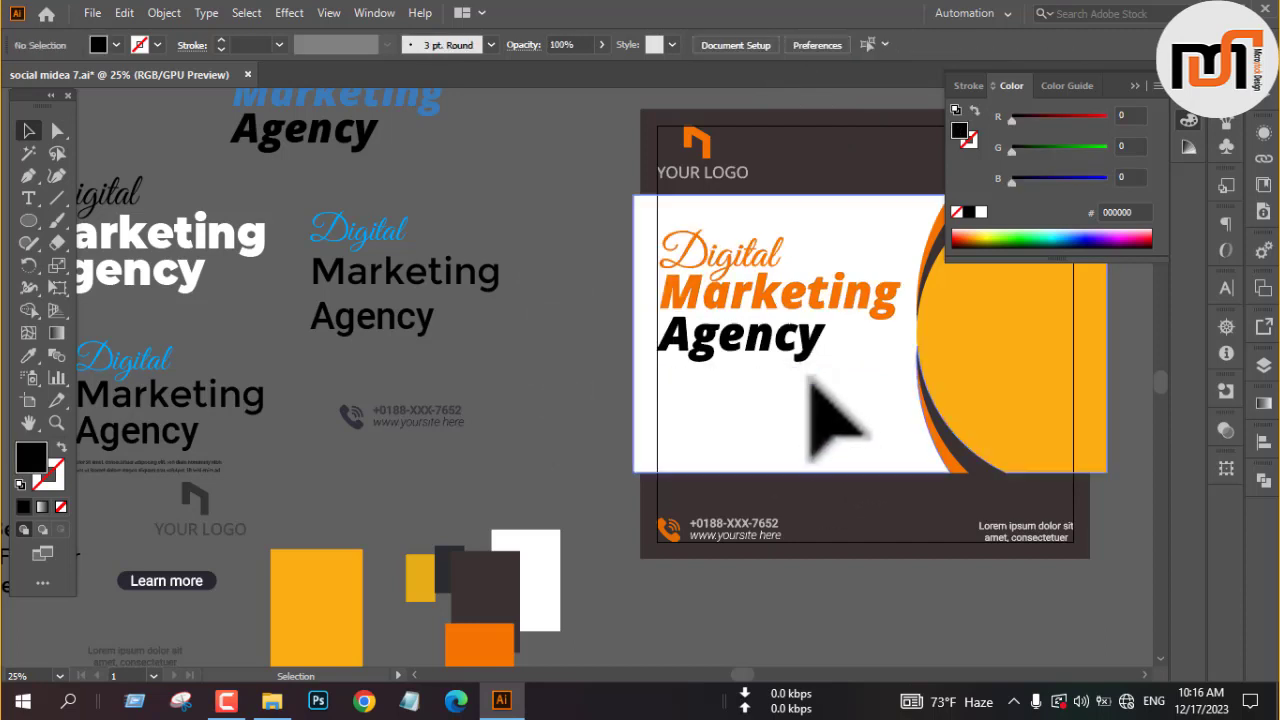
Step: Set the leading for new text to 21 pt with nothing selected
drag(780, 372, 557, 386)
click(88, 122)
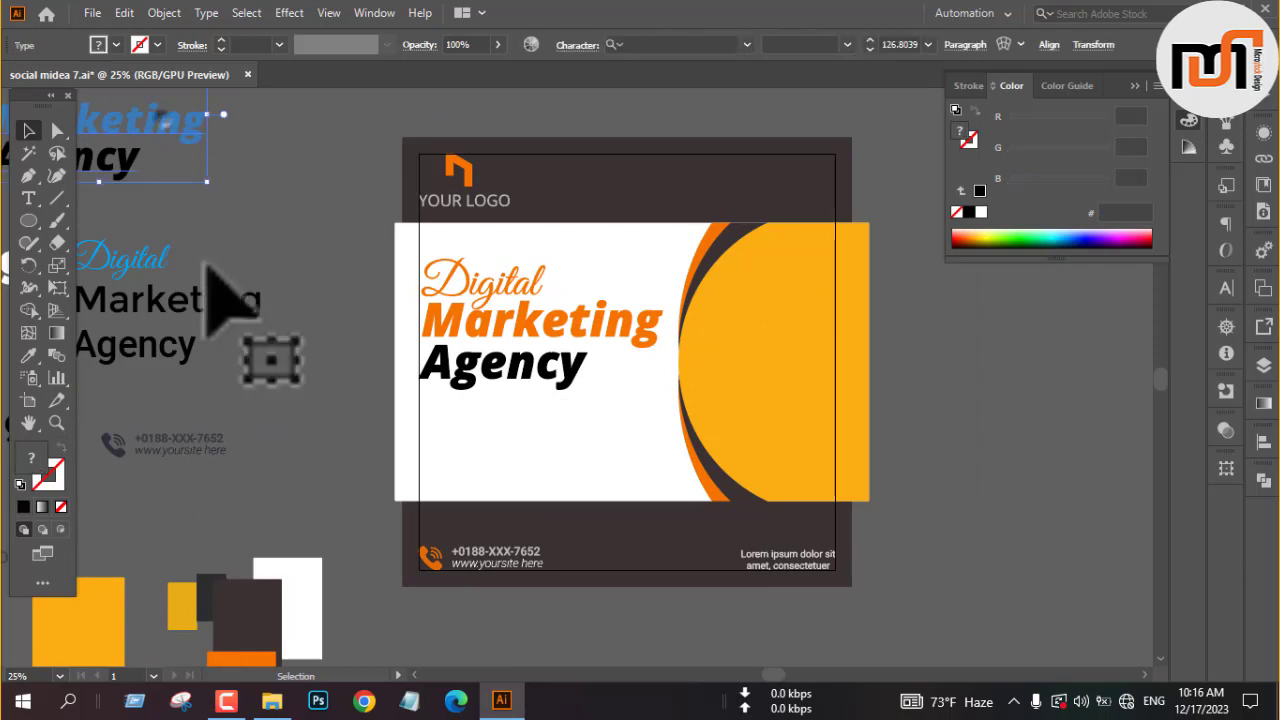
click(309, 232)
click(1230, 290)
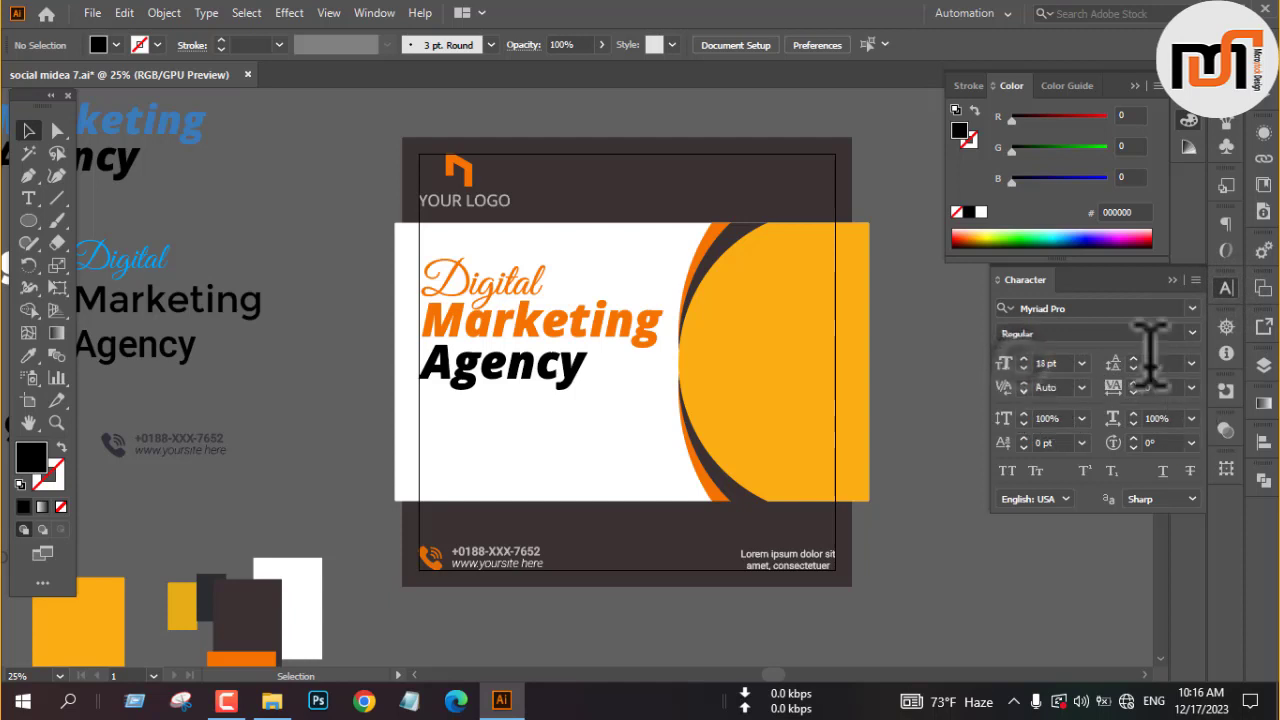
click(1191, 363)
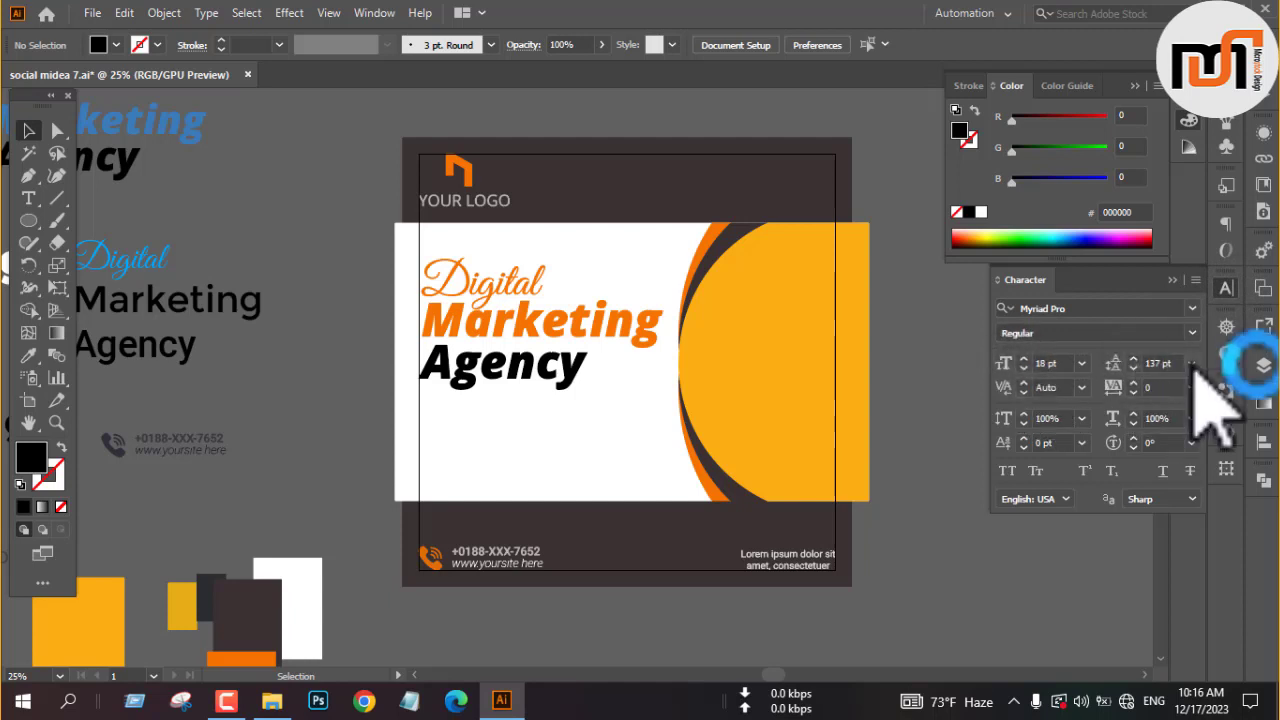
click(1220, 247)
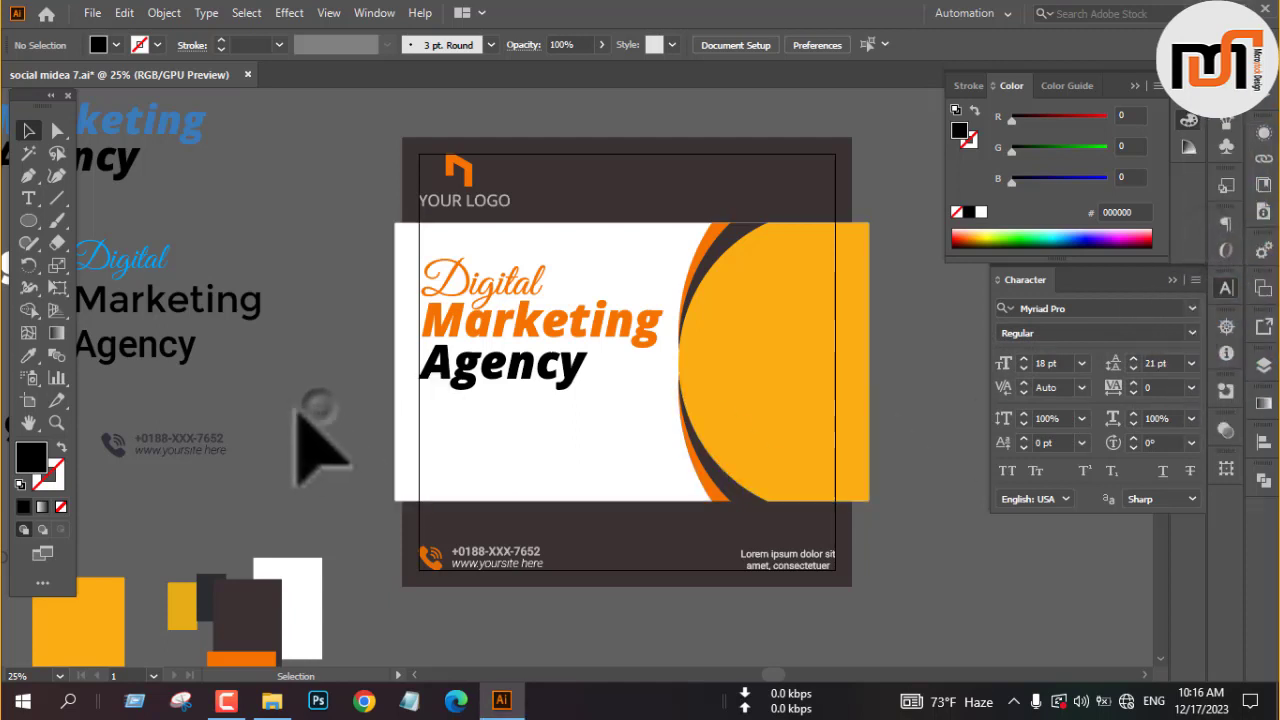
Step: Add a lorem ipsum paragraph in a text box as wide as the headline beneath "Agency", in 18 pt Myriad Pro Regular
click(28, 198)
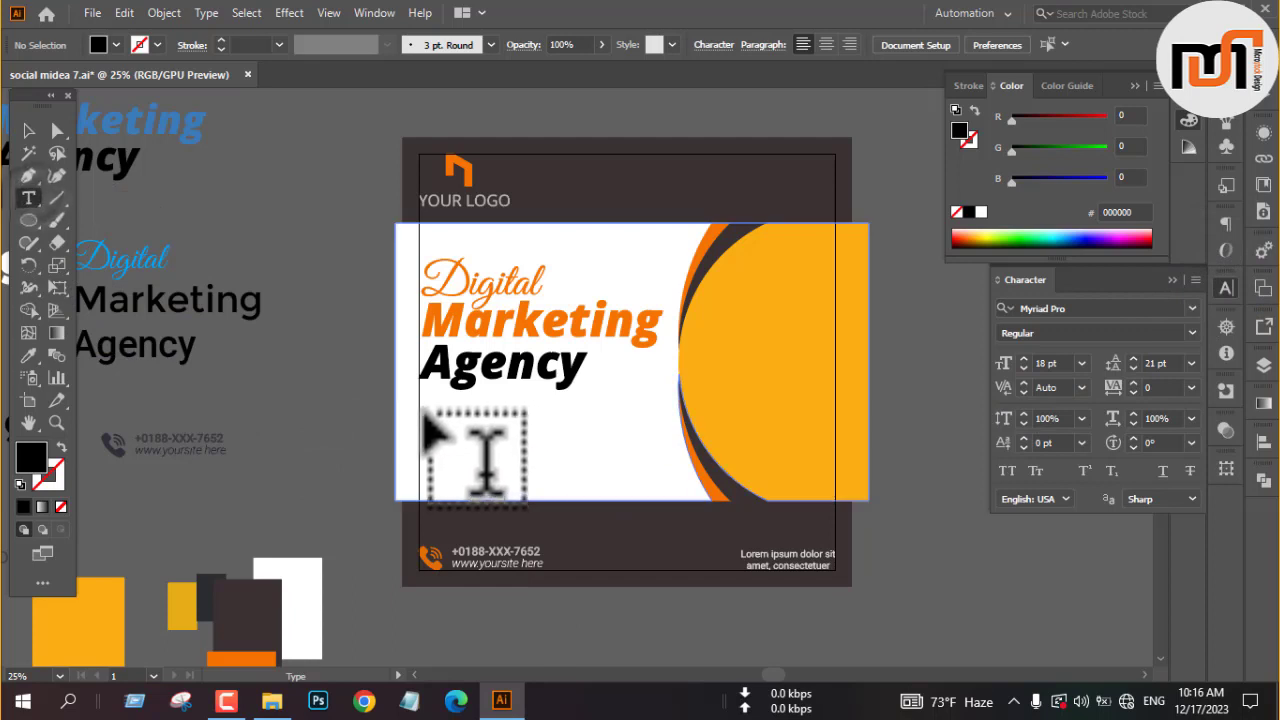
drag(420, 400, 662, 447)
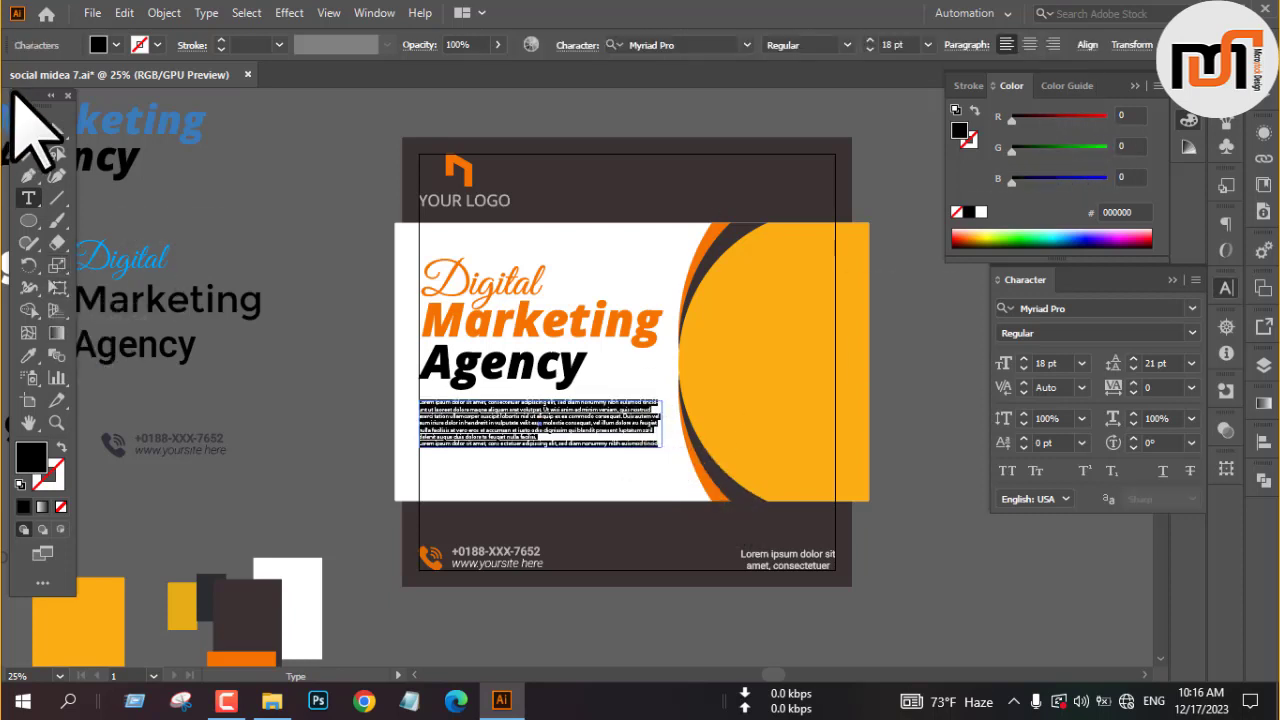
click(30, 130)
click(284, 382)
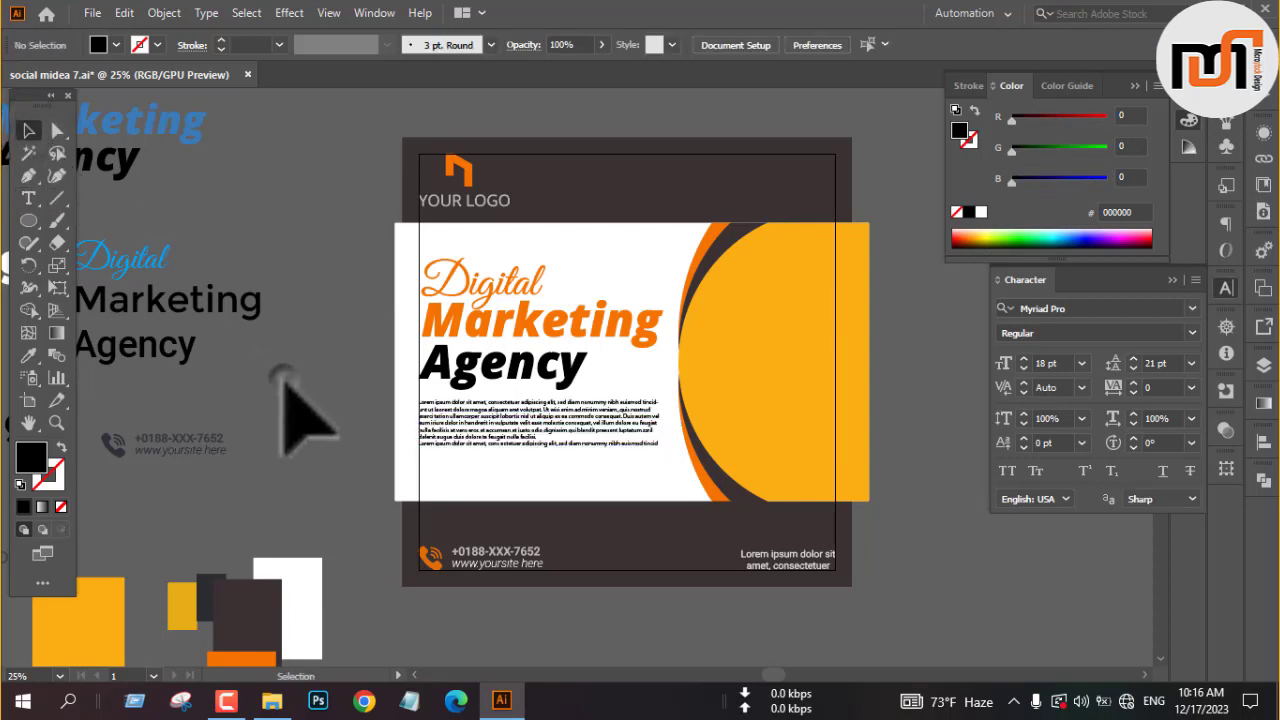
Step: Fill the lorem ipsum paragraph with dark grey 4d4d4d and deselect it
click(516, 427)
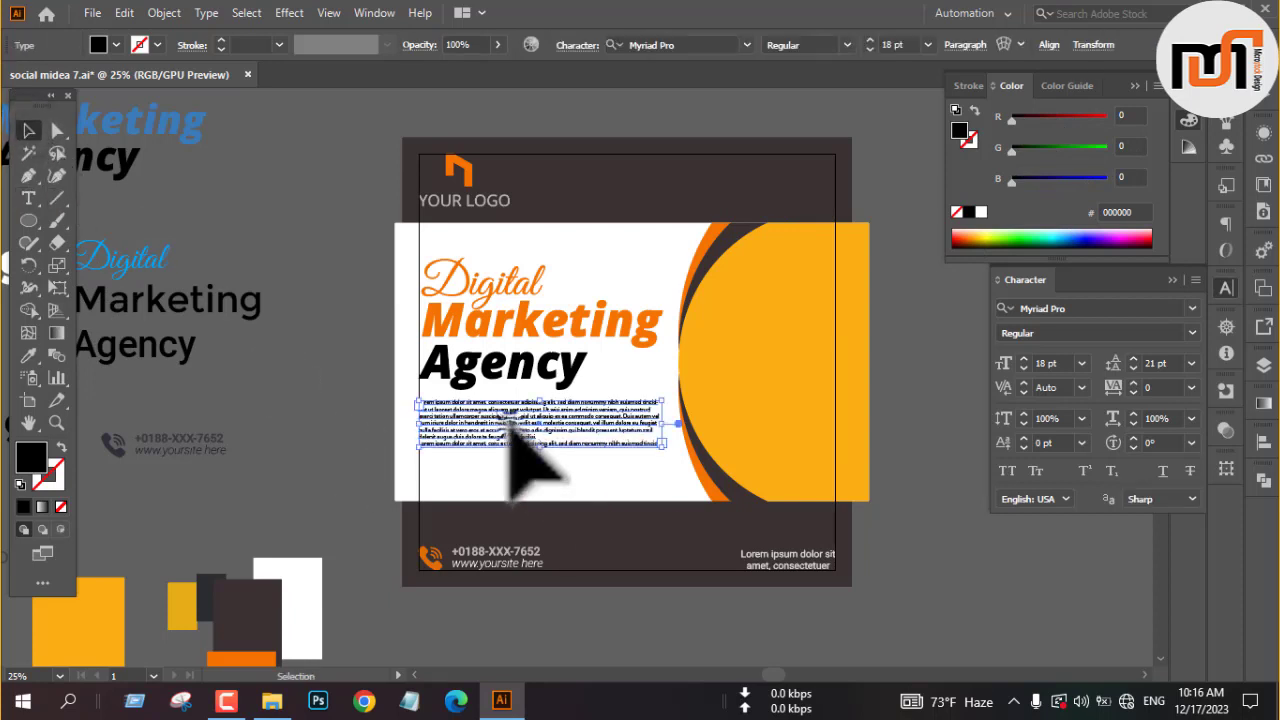
click(117, 45)
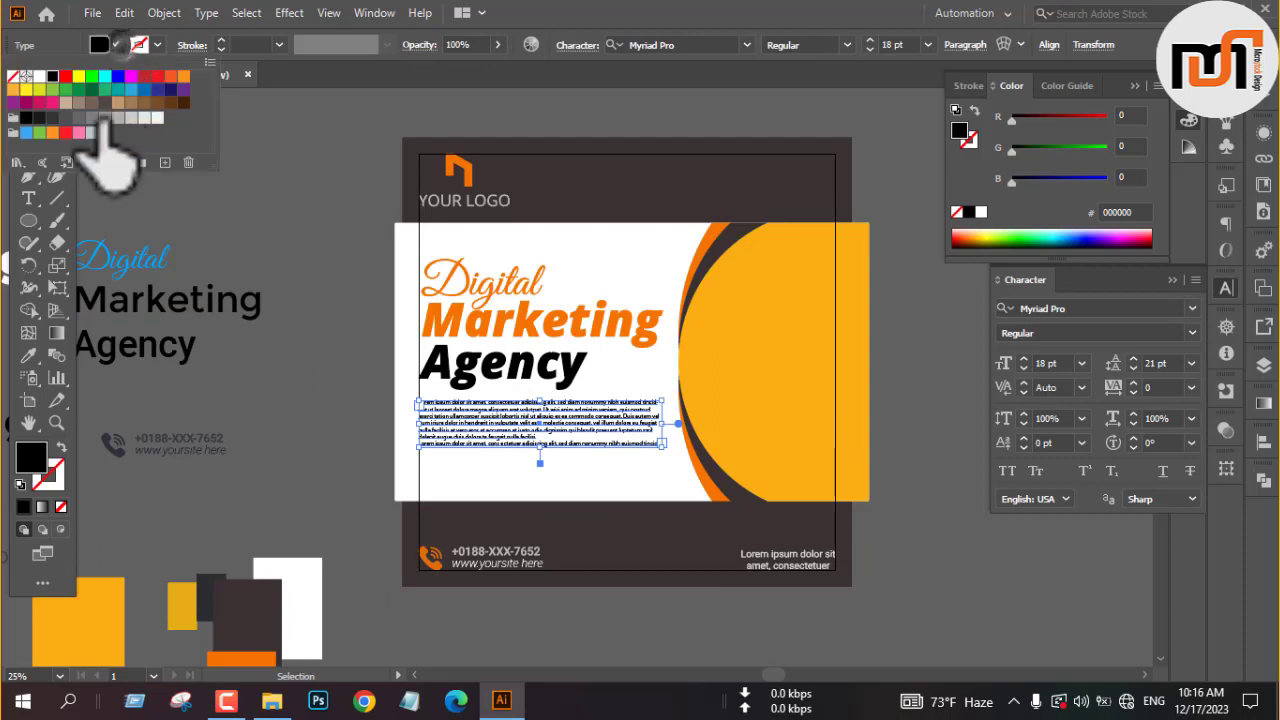
click(65, 117)
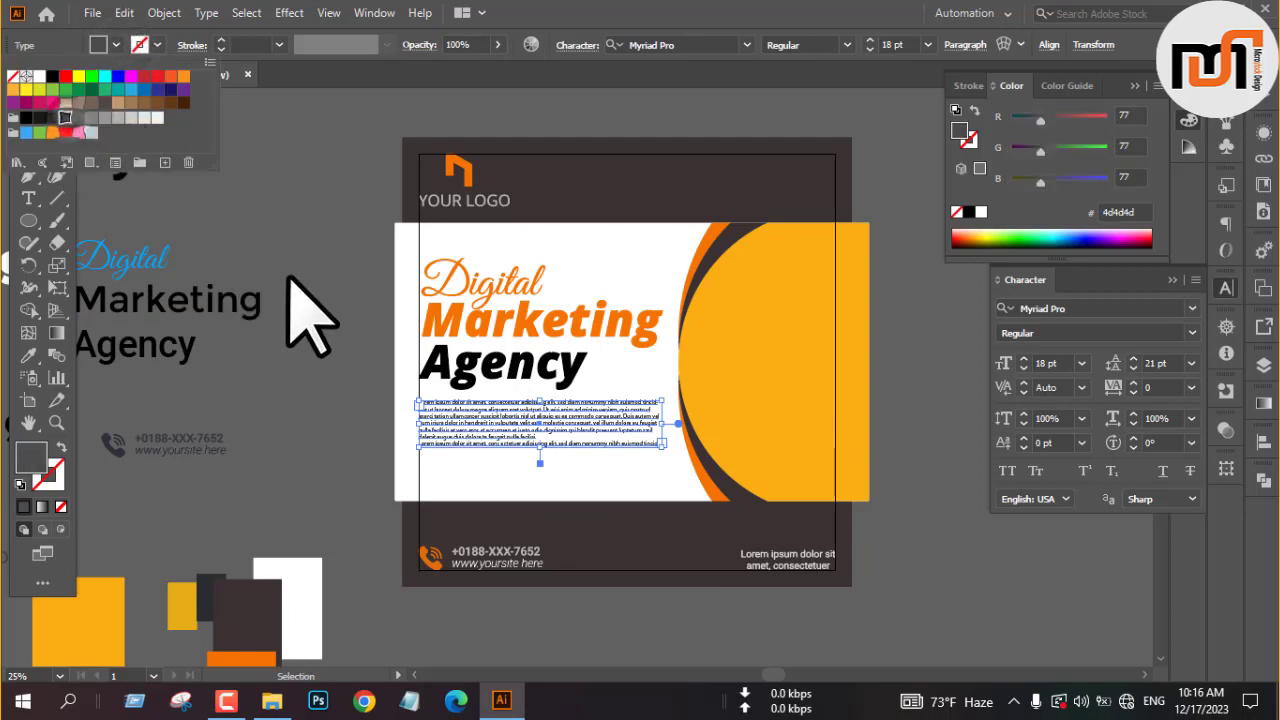
click(288, 290)
click(298, 300)
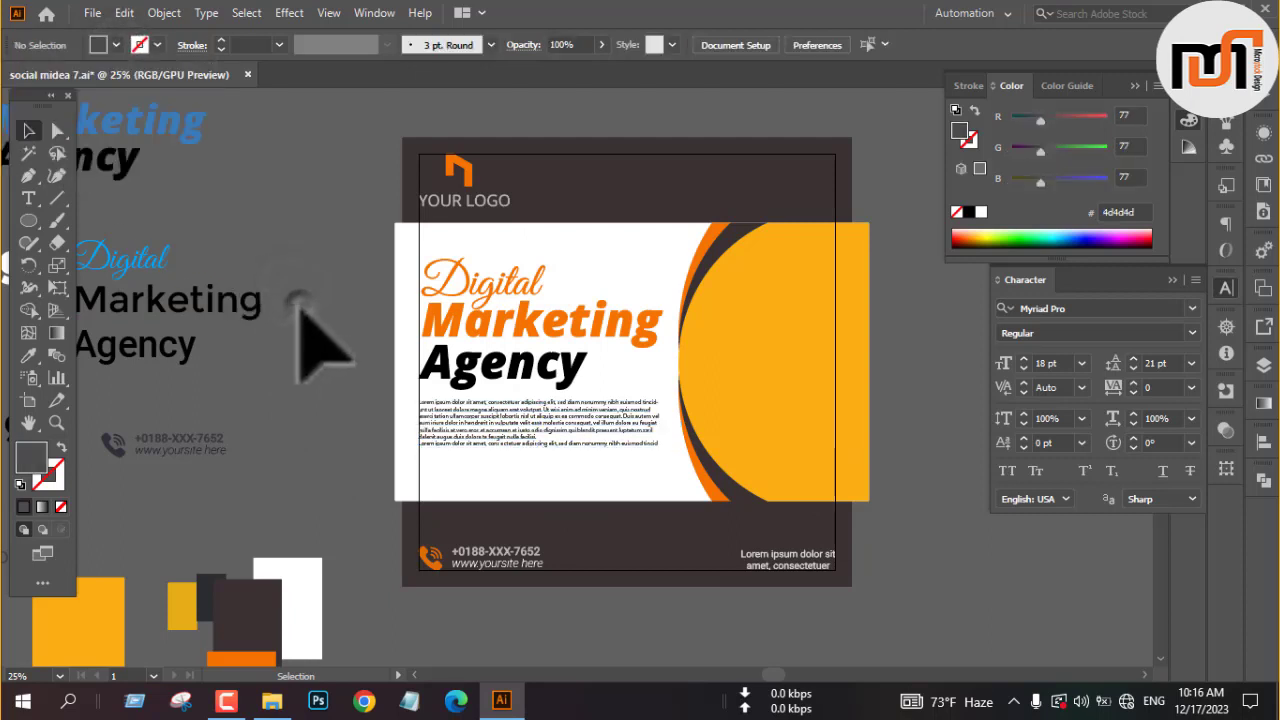
Step: Set the lorem ipsum paragraph's font size to 21 pt and its leading to 26 pt
click(537, 404)
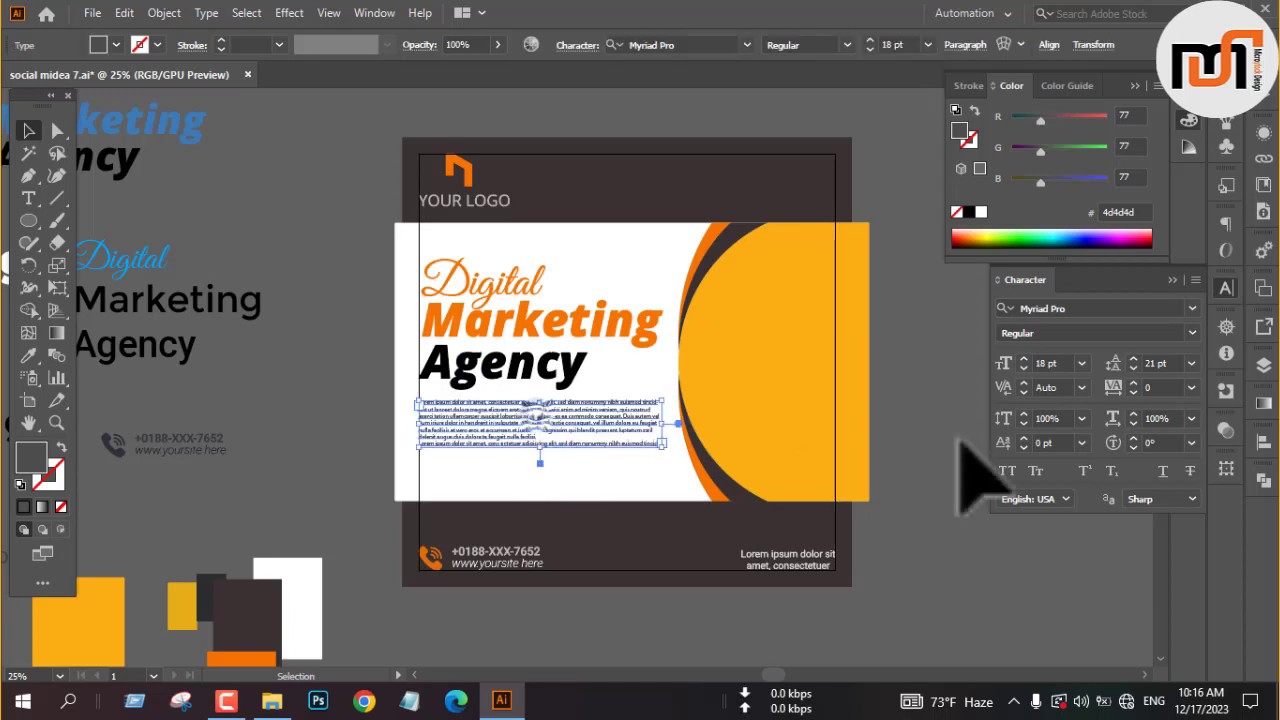
scroll(1024, 362, up, 3)
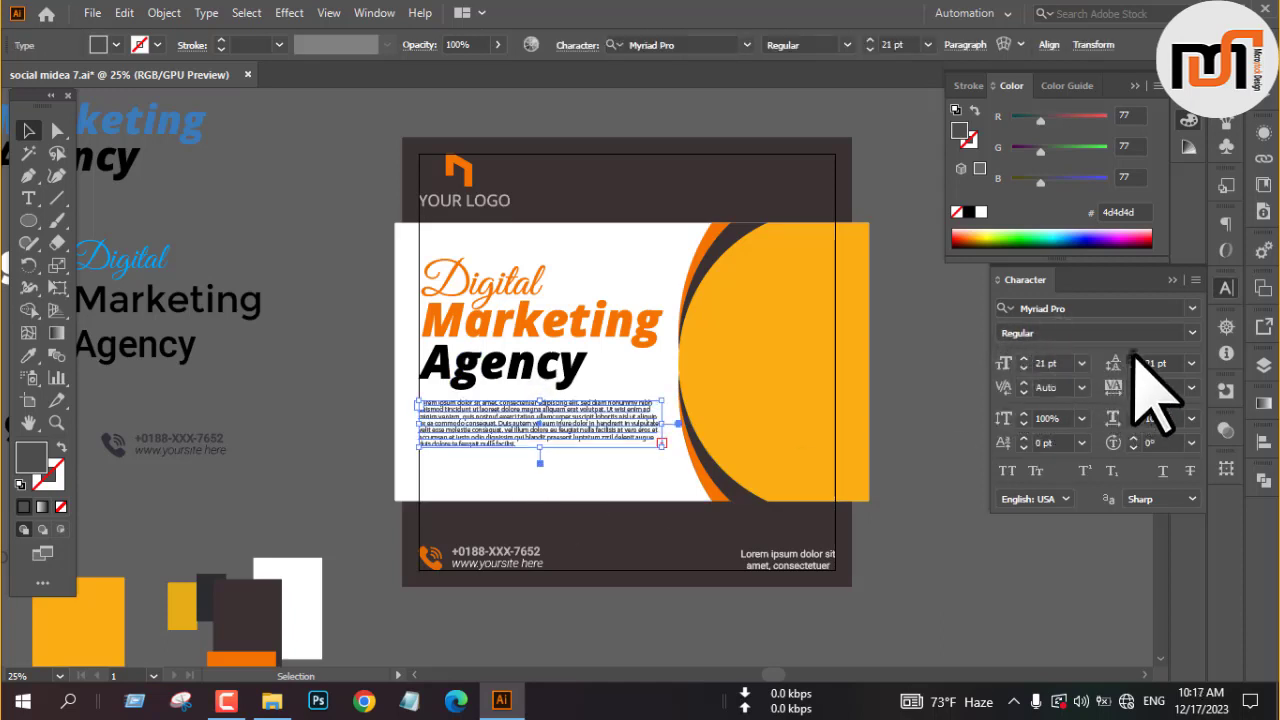
scroll(1133, 362, up, 5)
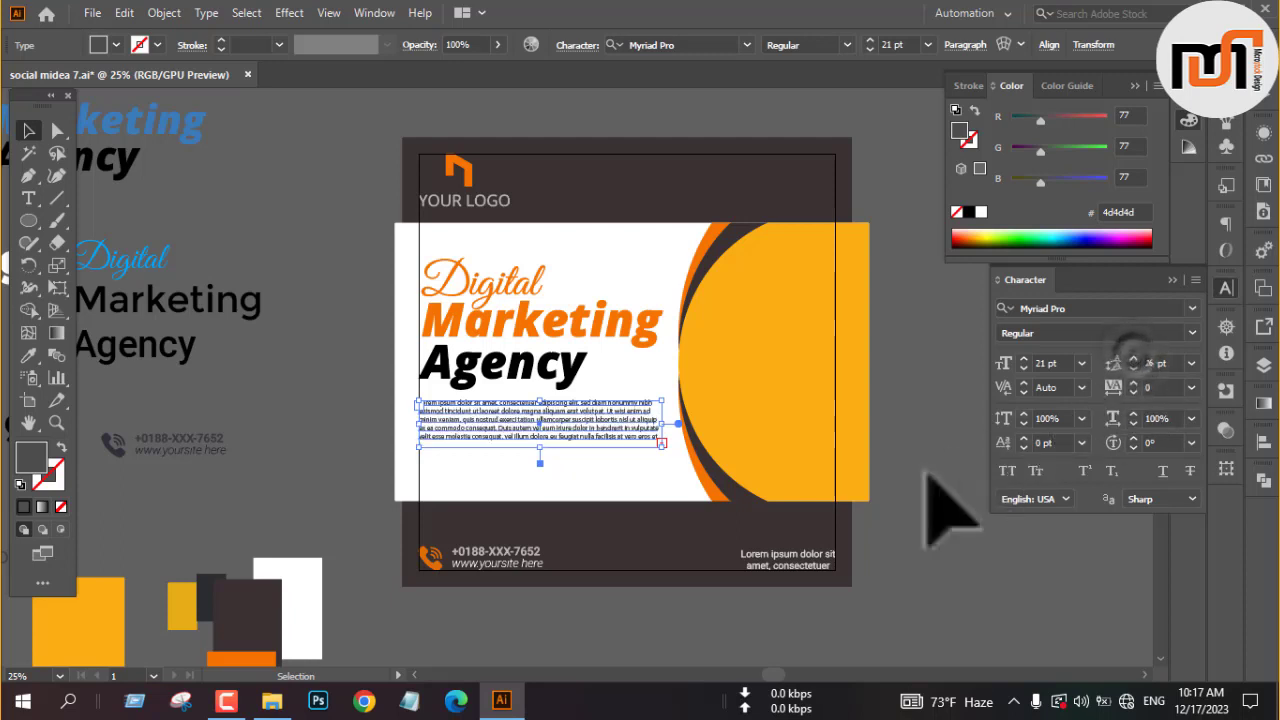
Step: Convert the lorem ipsum paragraph to outlines and lower its opacity to about 69%
right_click(324, 388)
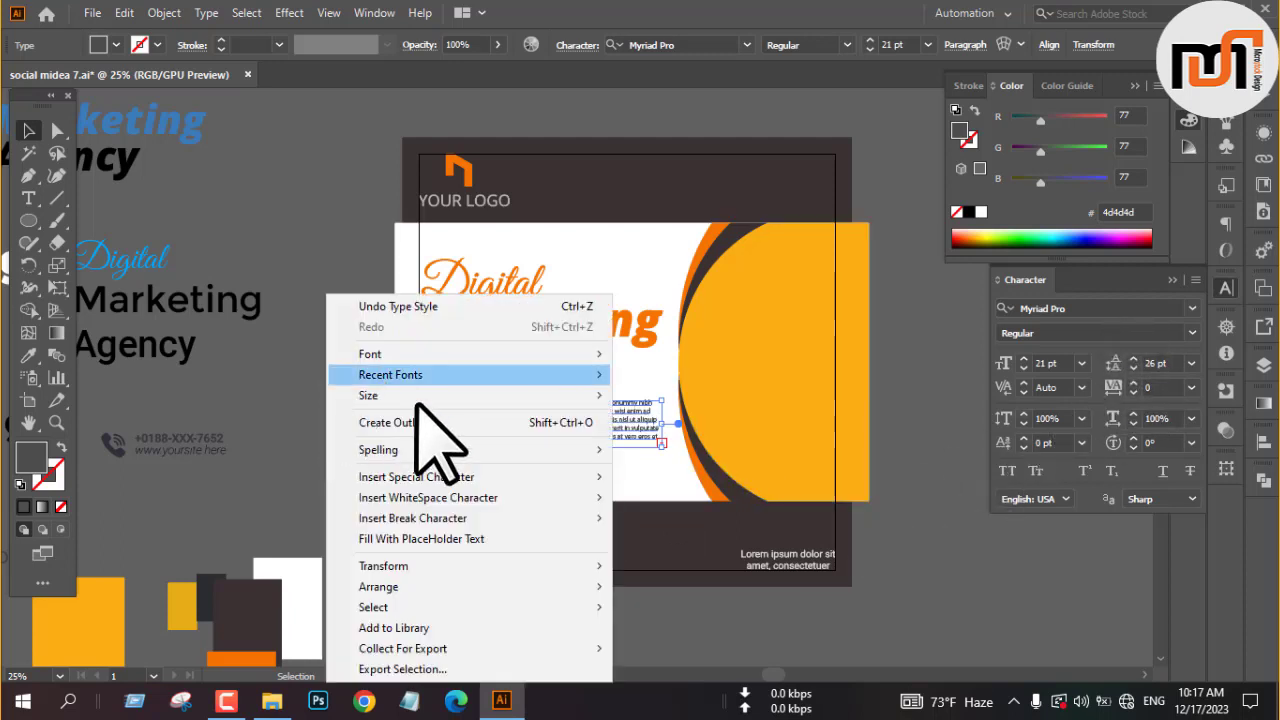
click(430, 423)
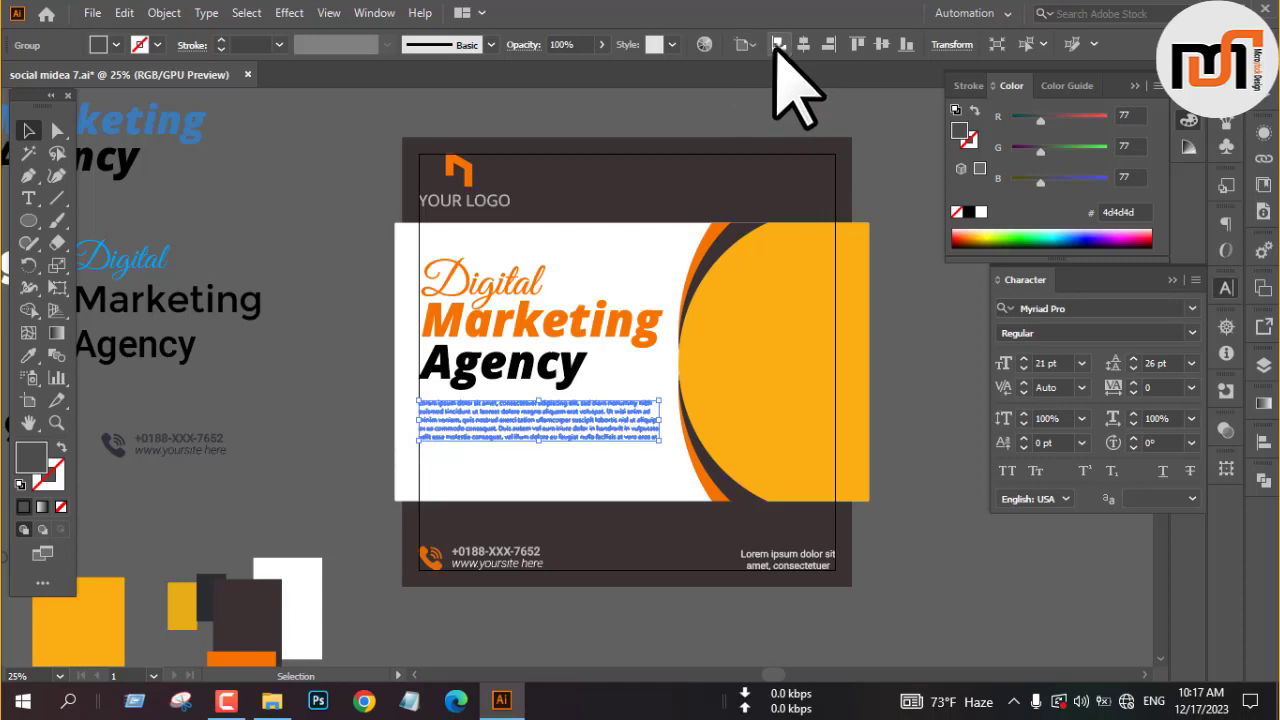
click(601, 45)
drag(604, 66, 580, 66)
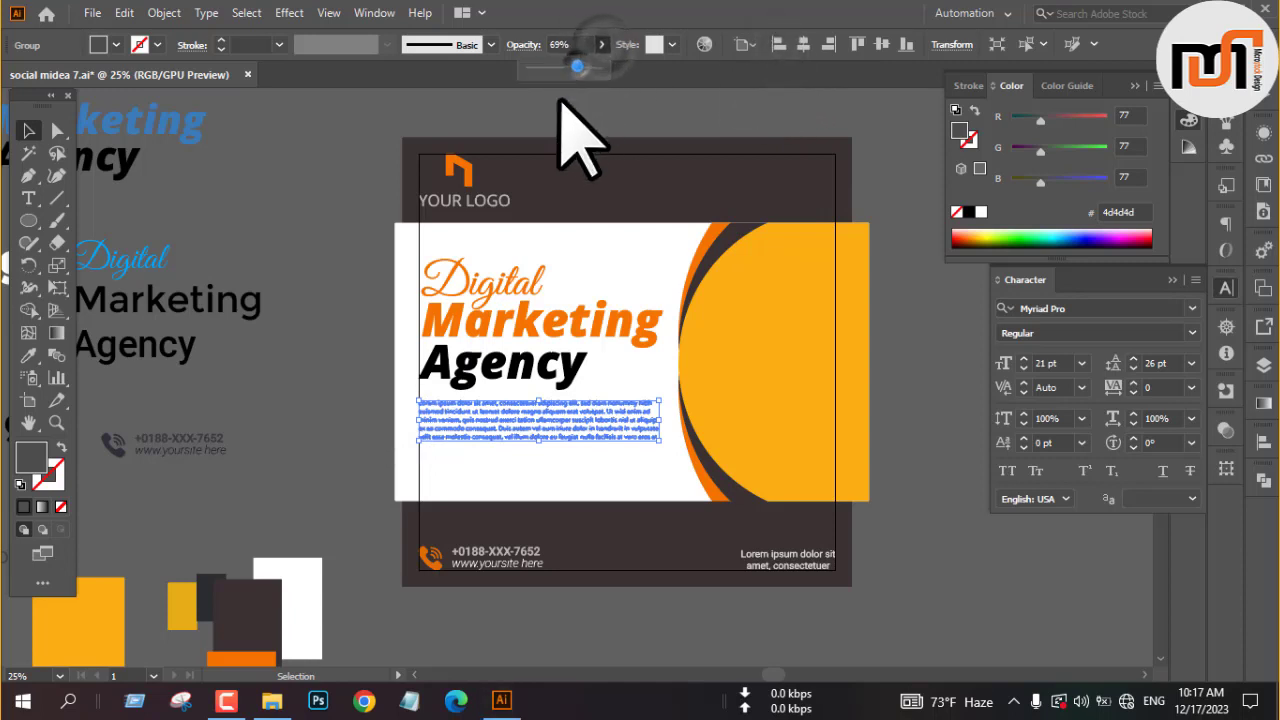
click(374, 318)
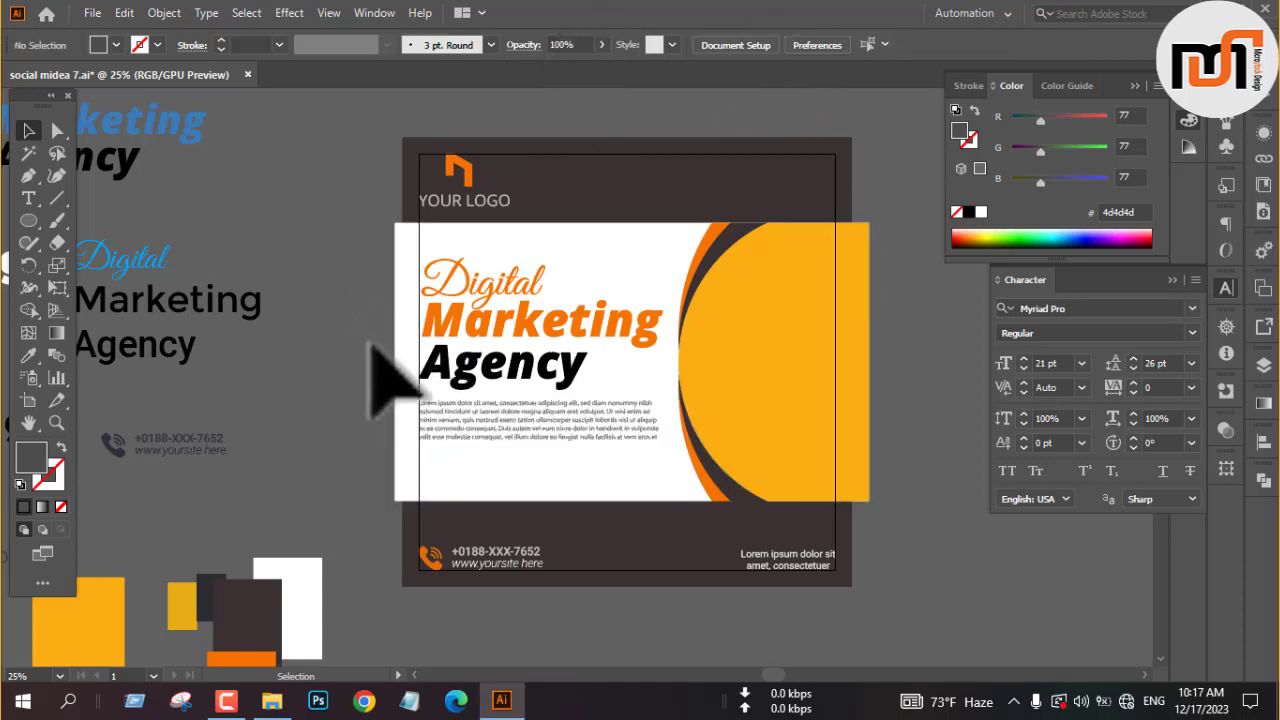
Step: Place a copy of the "Learn more" button beneath the lorem ipsum paragraph, in front of the white panel and flush with its left margin
scroll(650, 318, down, 1)
scroll(700, 362, down, 2)
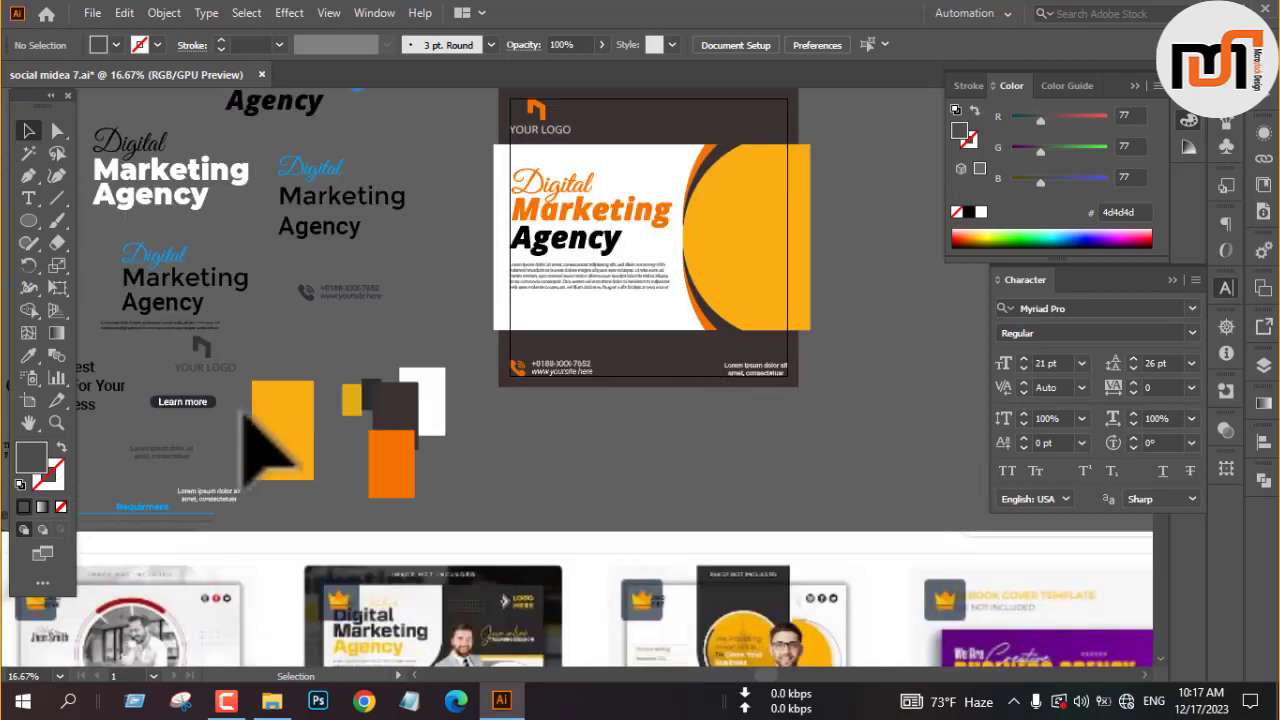
click(179, 403)
drag(180, 405, 546, 315)
right_click(380, 318)
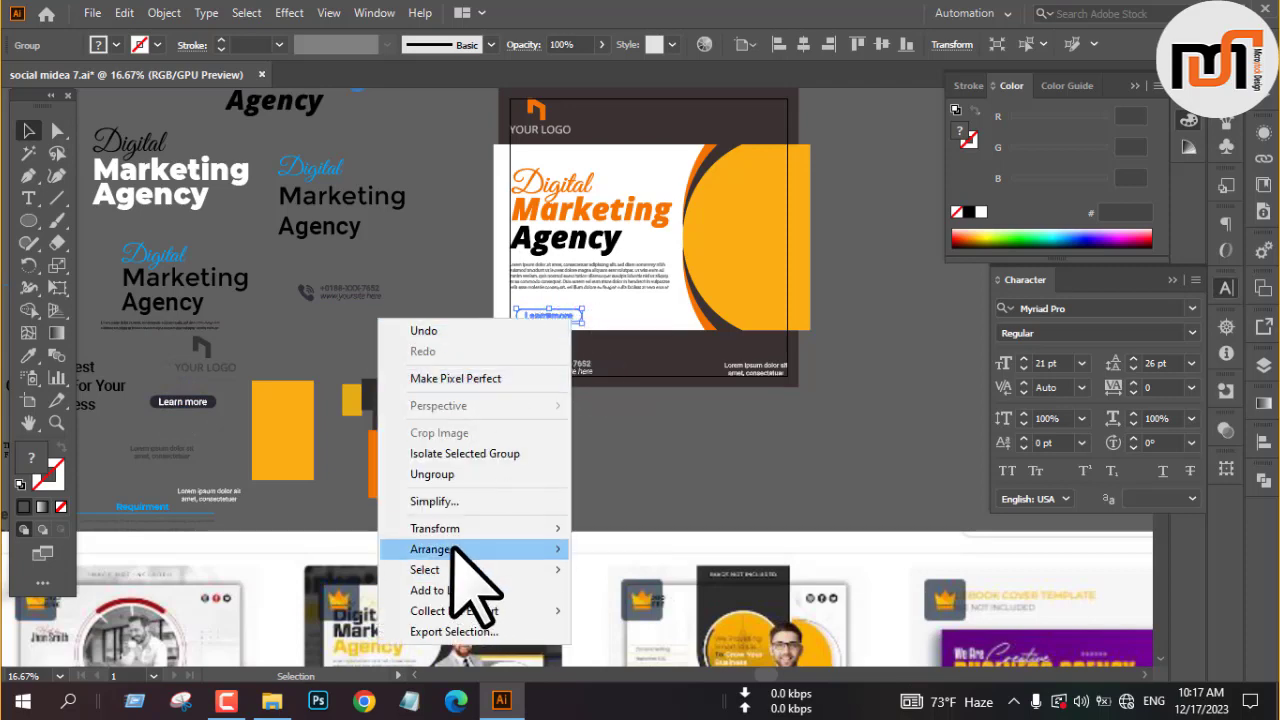
click(606, 549)
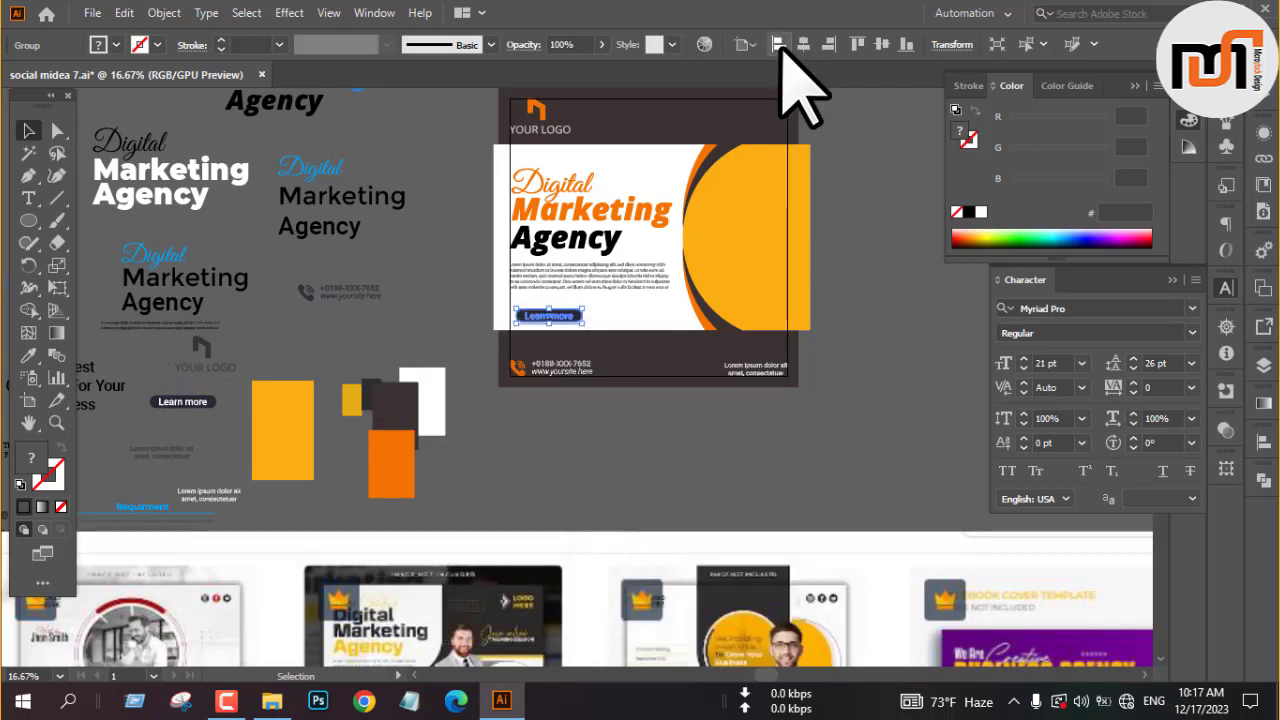
scroll(555, 365, up, 2)
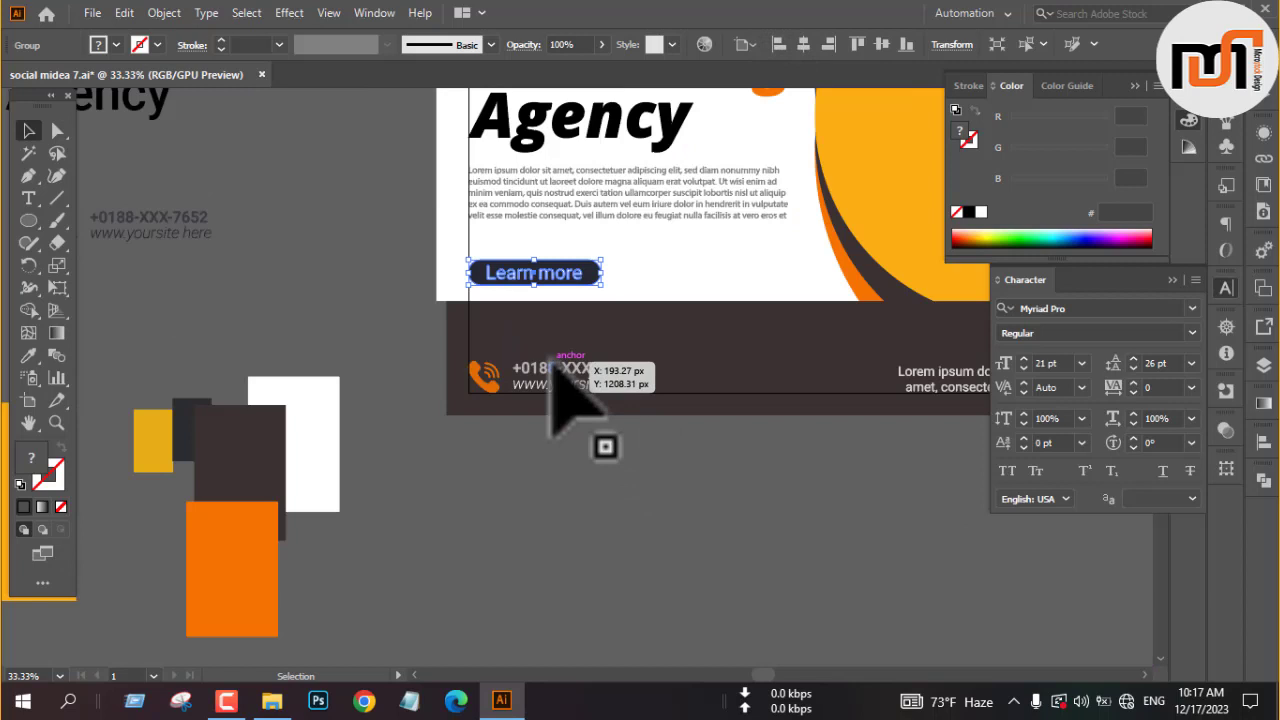
click(295, 260)
Step: Fill the copied "Learn more" button's background with the orange f57301 sampled from the curved stripe
key(a)
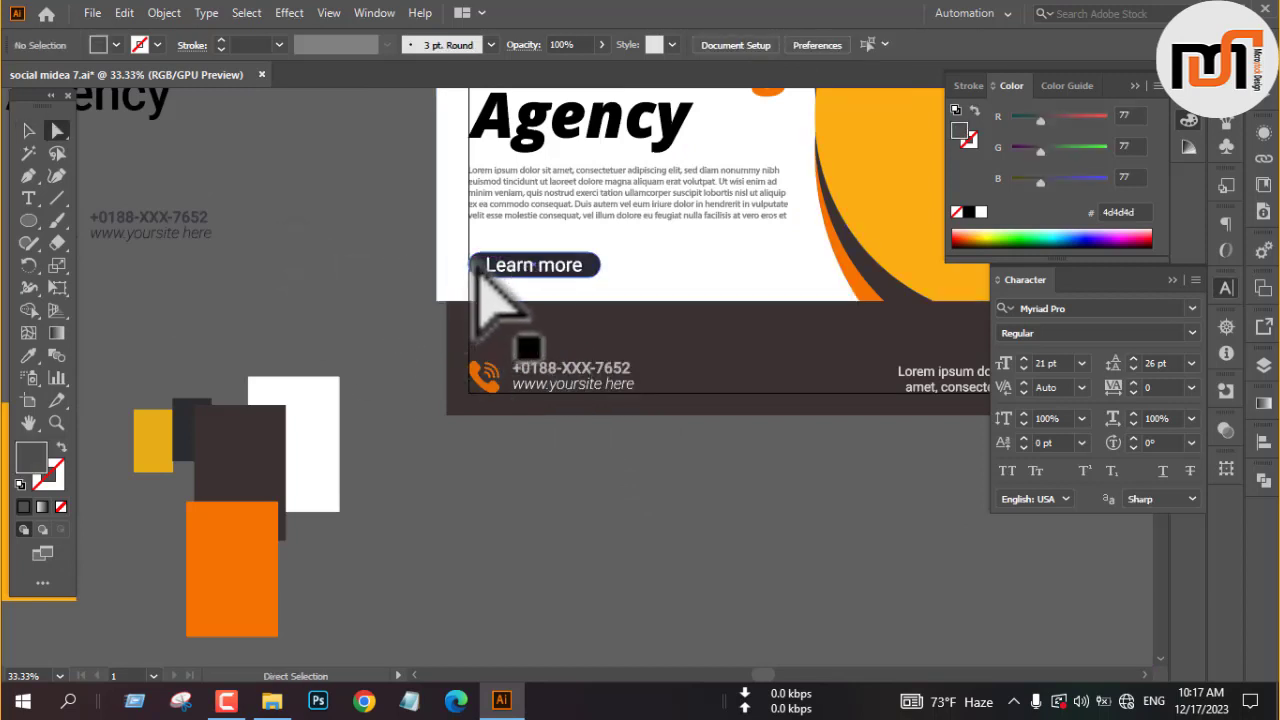
click(479, 268)
key(i)
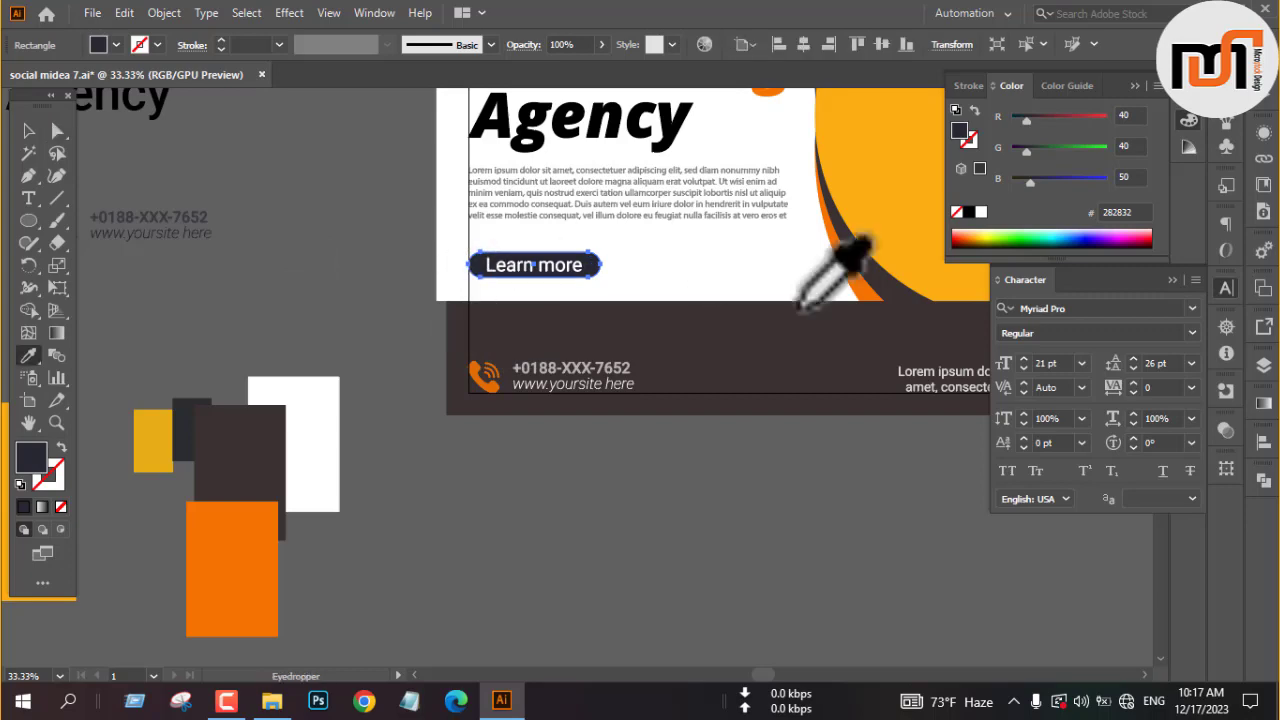
click(857, 294)
key(v)
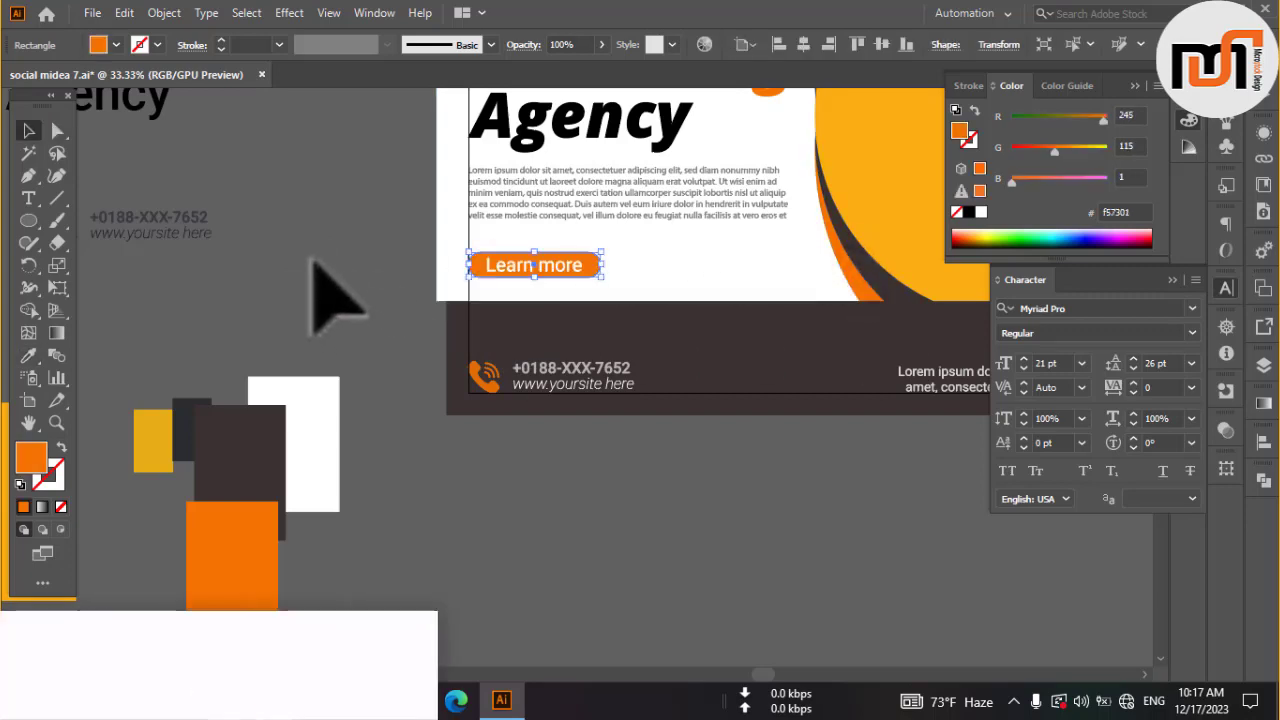
click(314, 254)
Step: Fill the large yellow curved shape on the white panel with mid grey 808080 and deselect it
scroll(383, 366, down, 4)
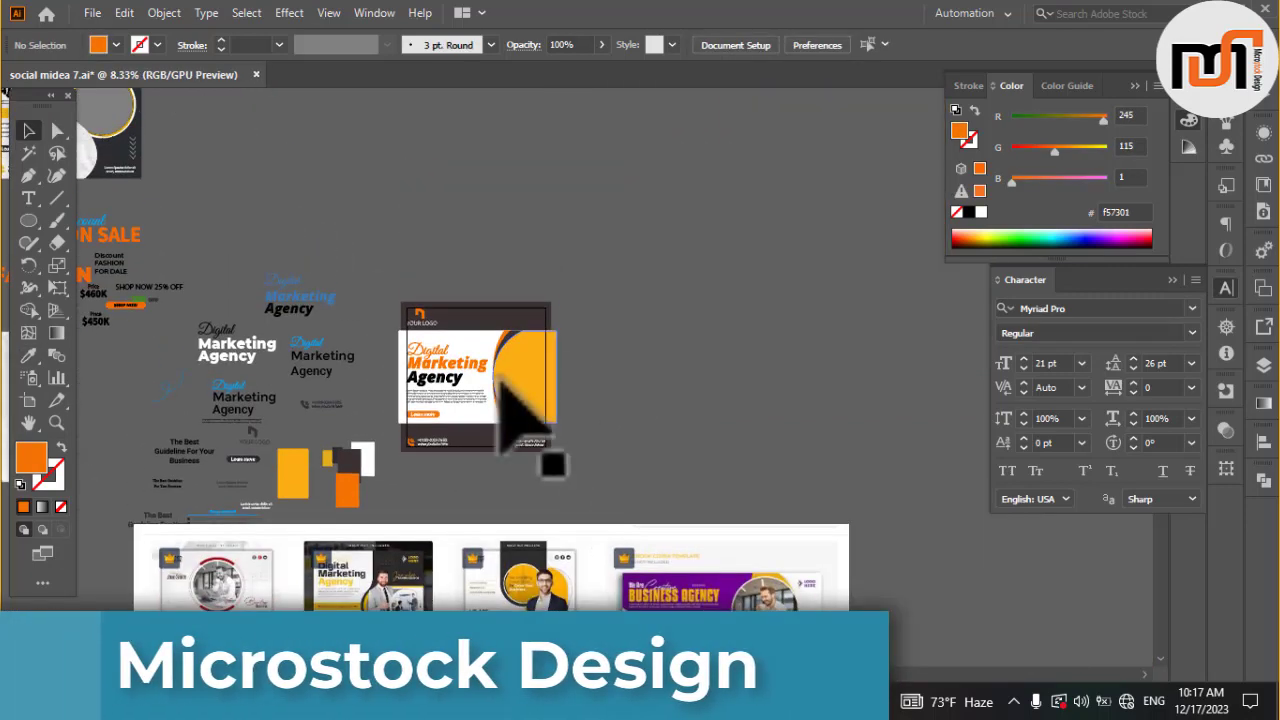
scroll(620, 400, up, 1)
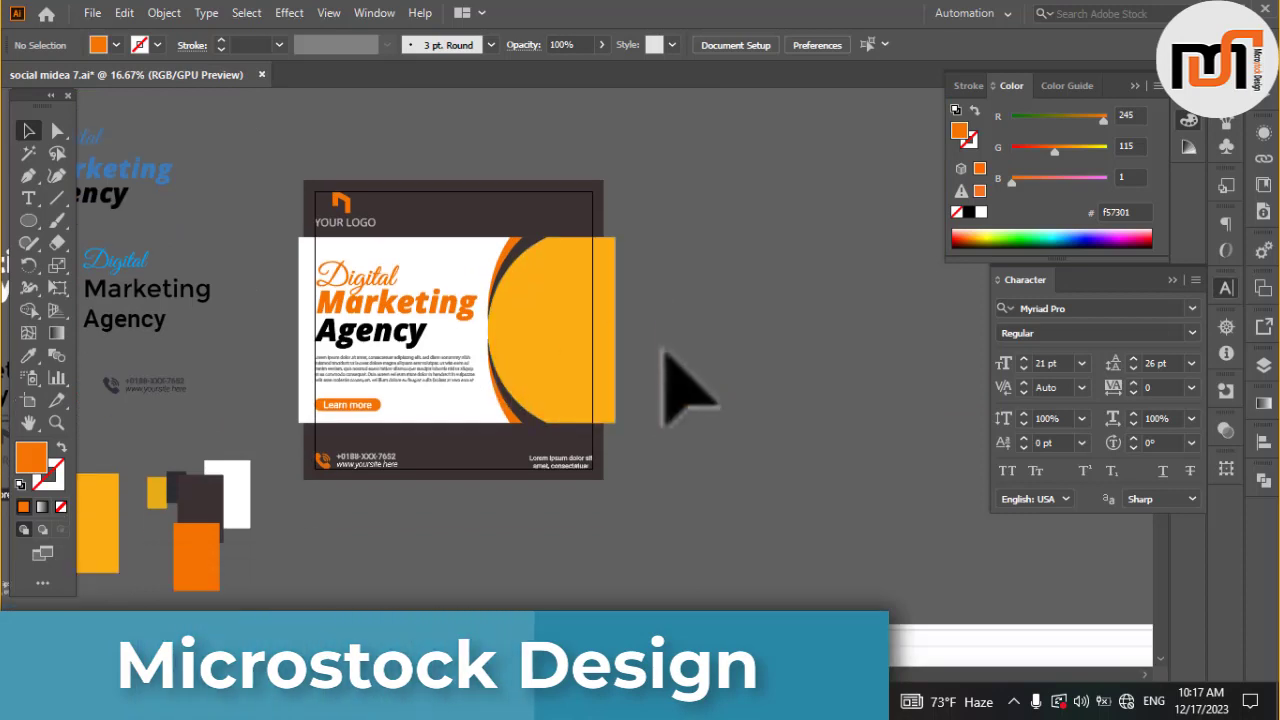
drag(614, 277, 815, 318)
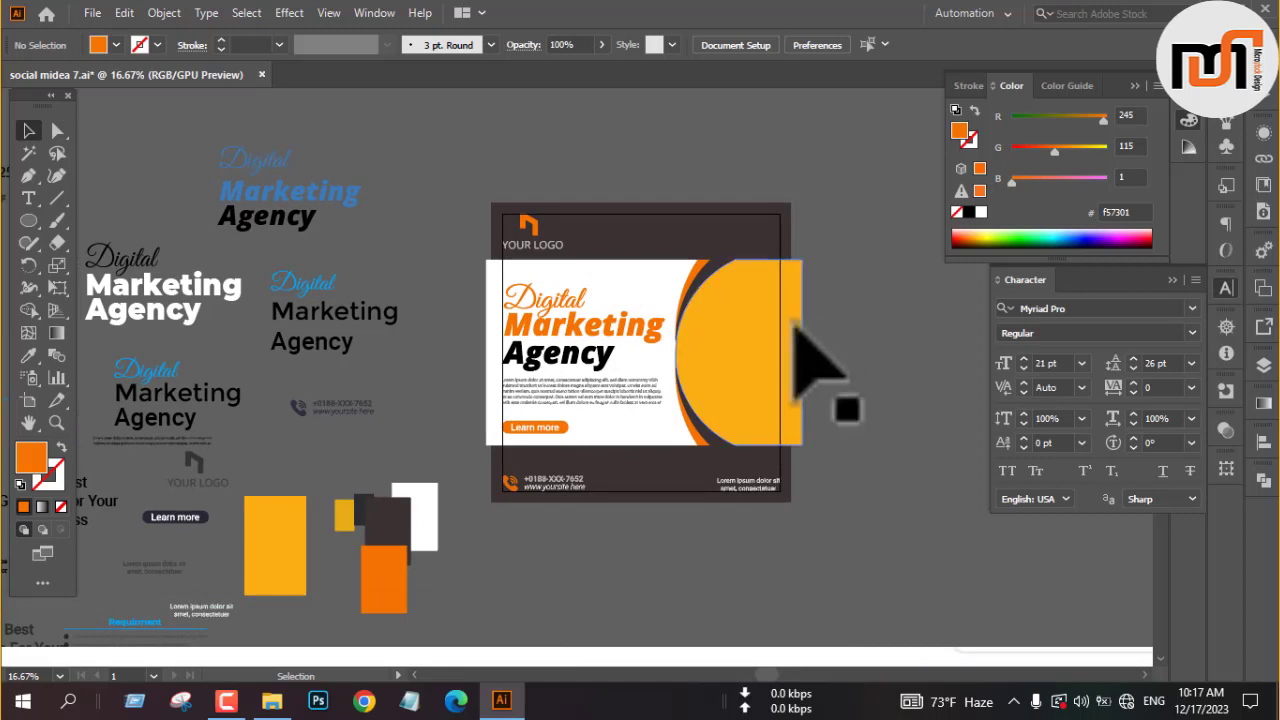
scroll(795, 340, down, 2)
scroll(780, 380, up, 2)
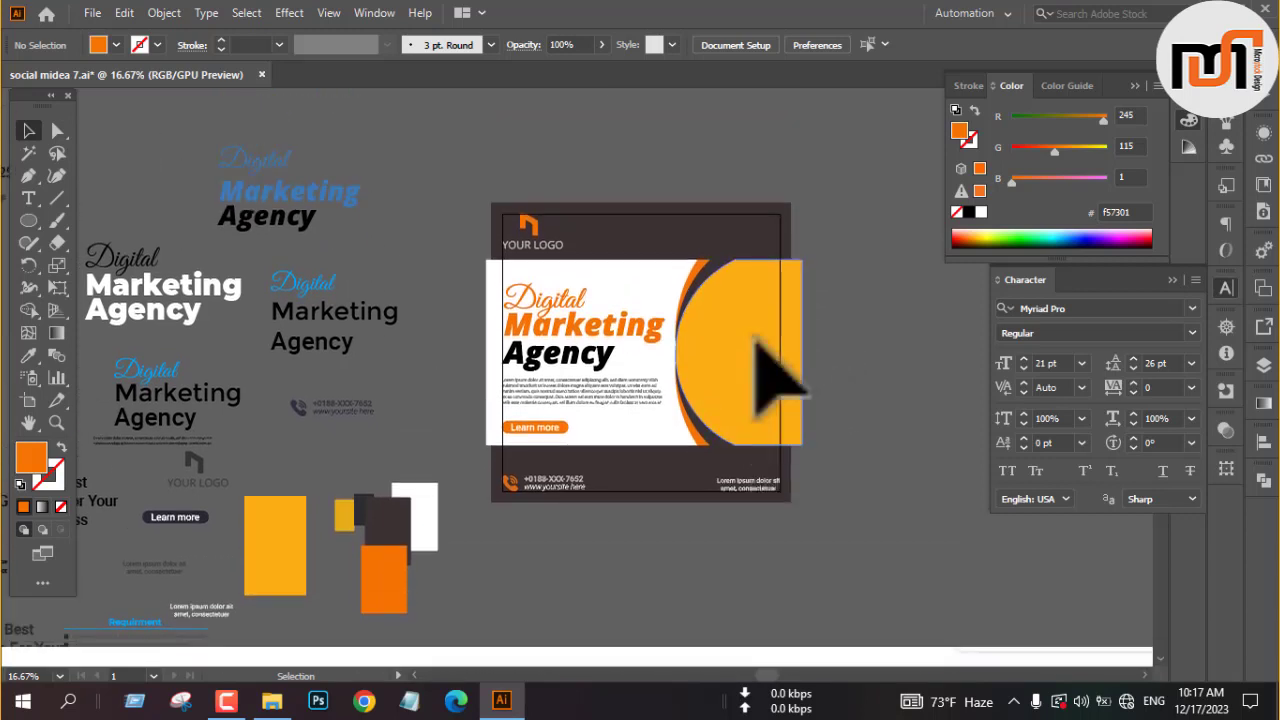
click(752, 372)
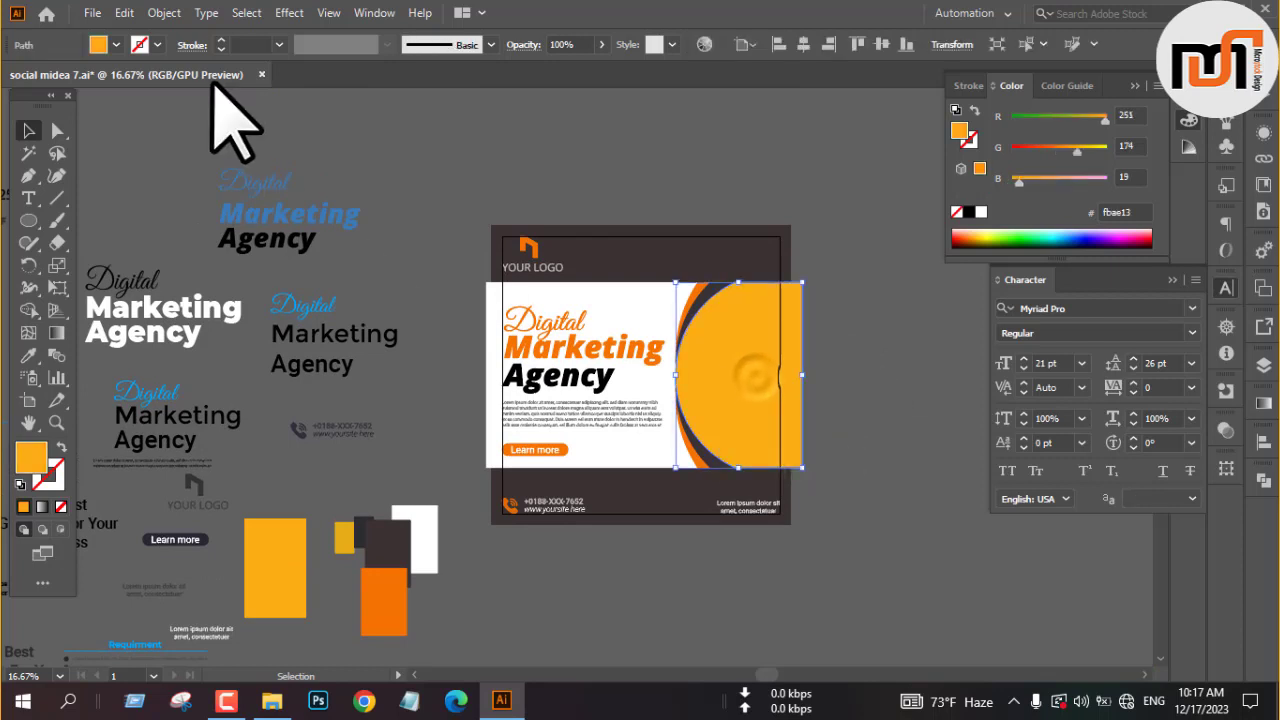
click(116, 44)
click(66, 118)
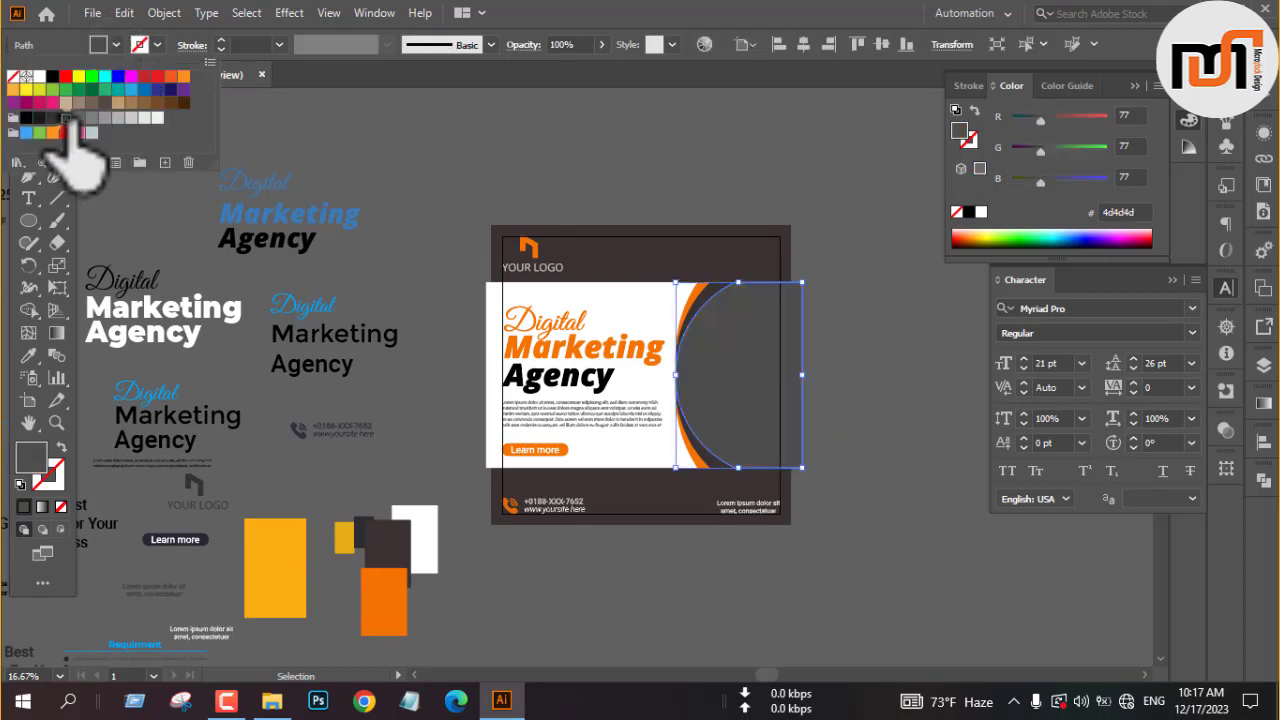
click(91, 118)
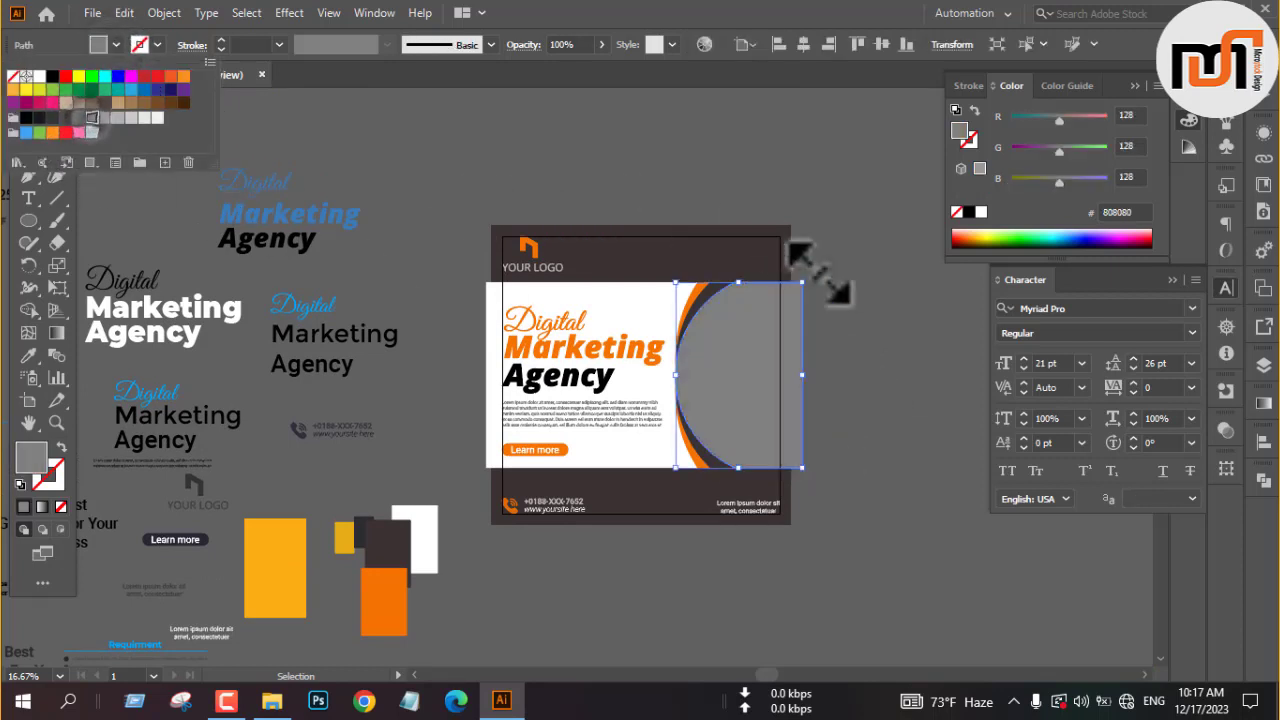
click(830, 298)
click(843, 300)
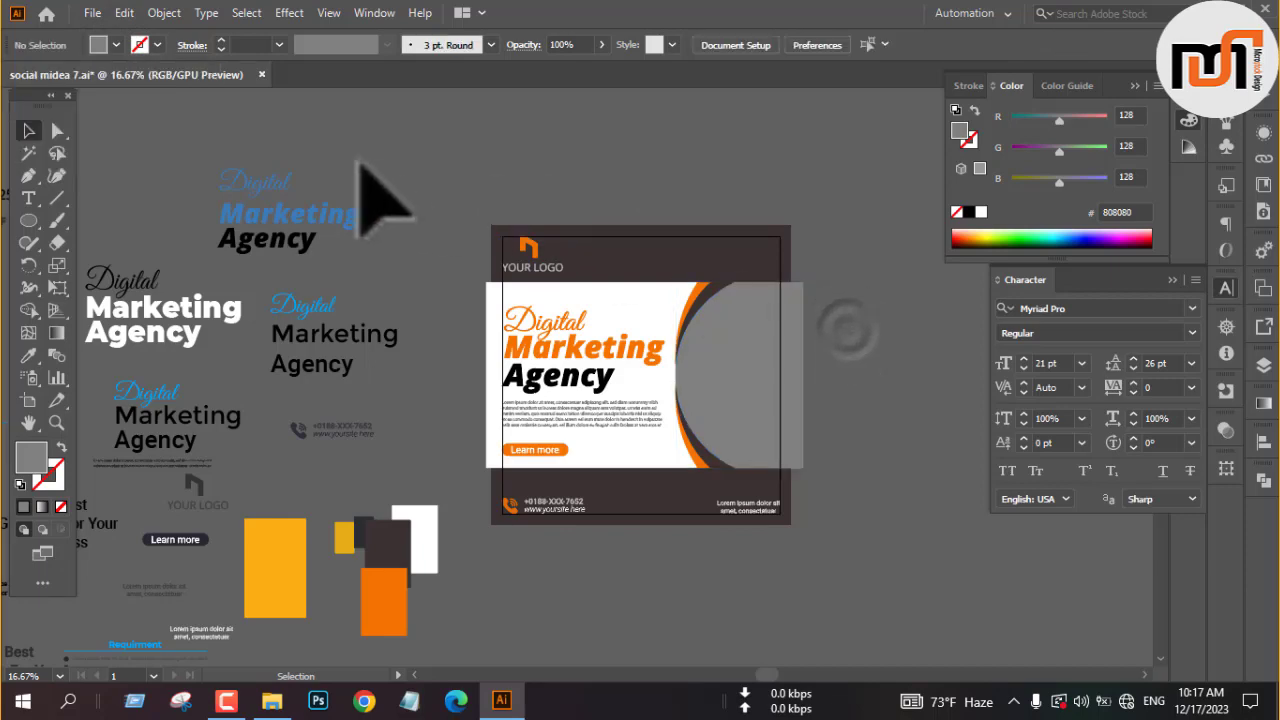
Step: Examine the reference templates below the artwork, especially the orange Digital Marketing Agency post, and compare them with the design
scroll(358, 163, down, 2)
scroll(358, 165, down, 2)
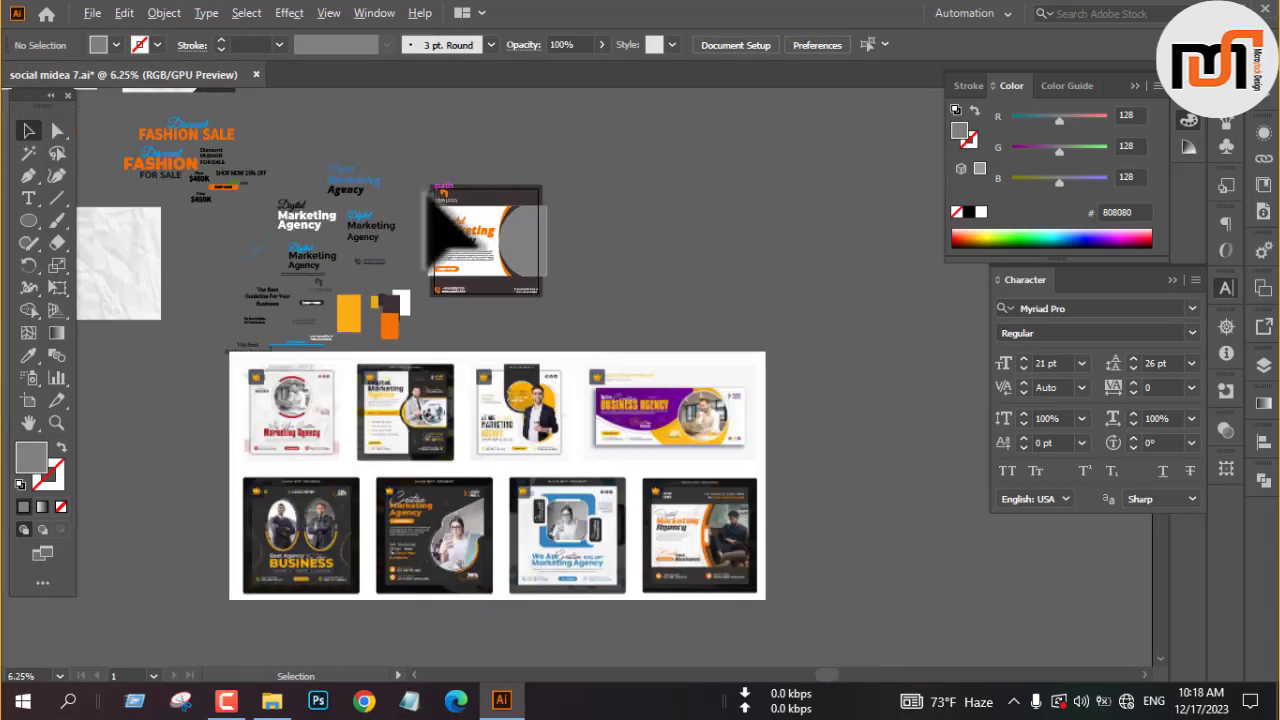
scroll(734, 529, up, 5)
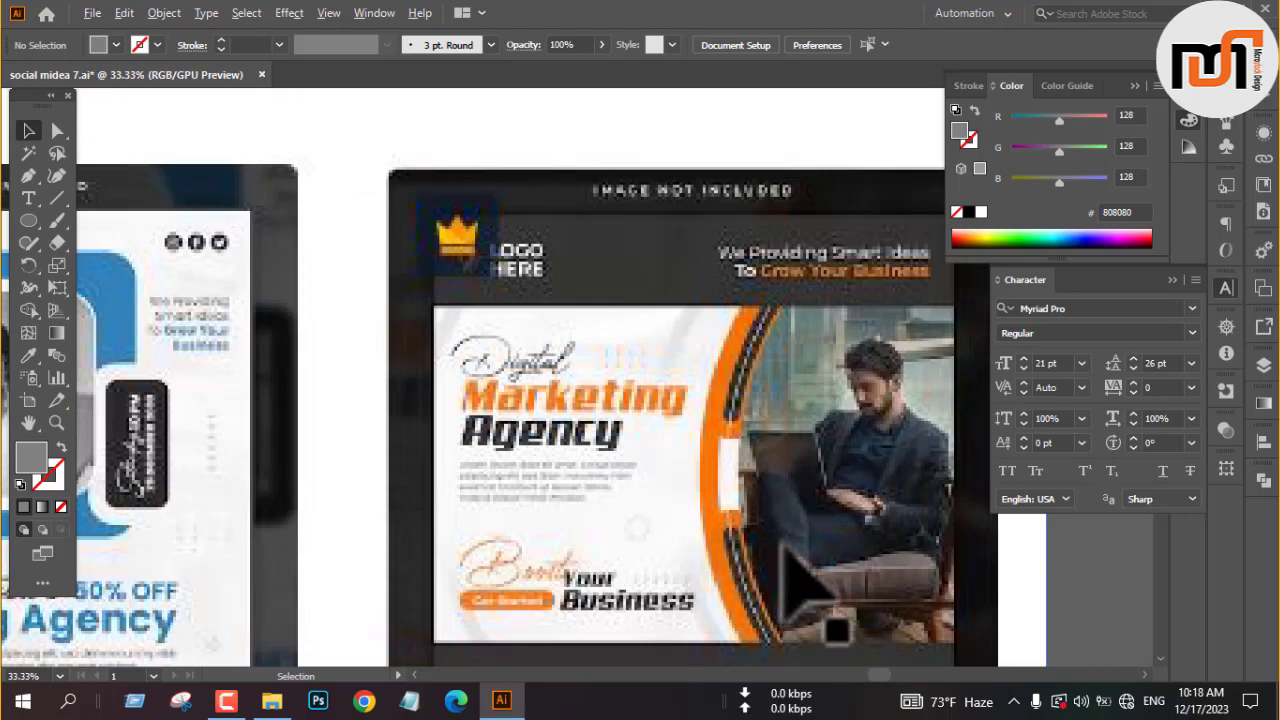
scroll(792, 548, down, 3)
scroll(575, 430, up, 2)
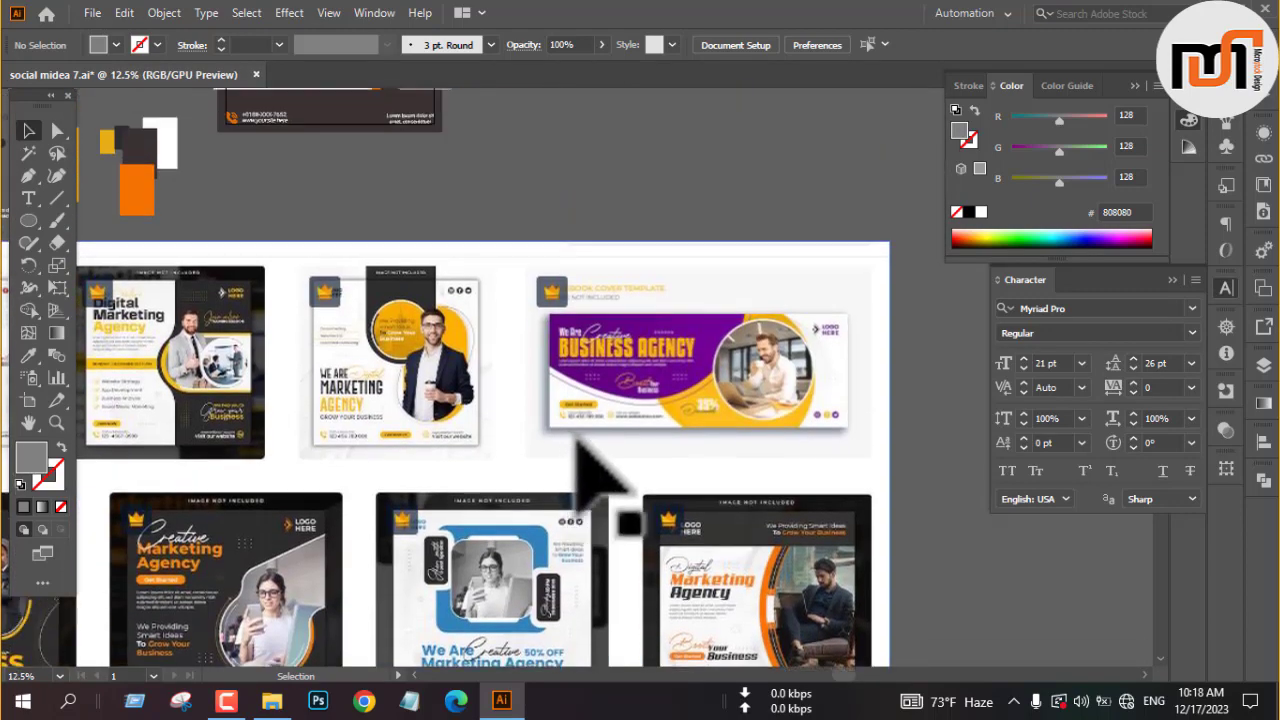
scroll(555, 405, down, 1)
scroll(423, 205, up, 3)
scroll(428, 214, down, 1)
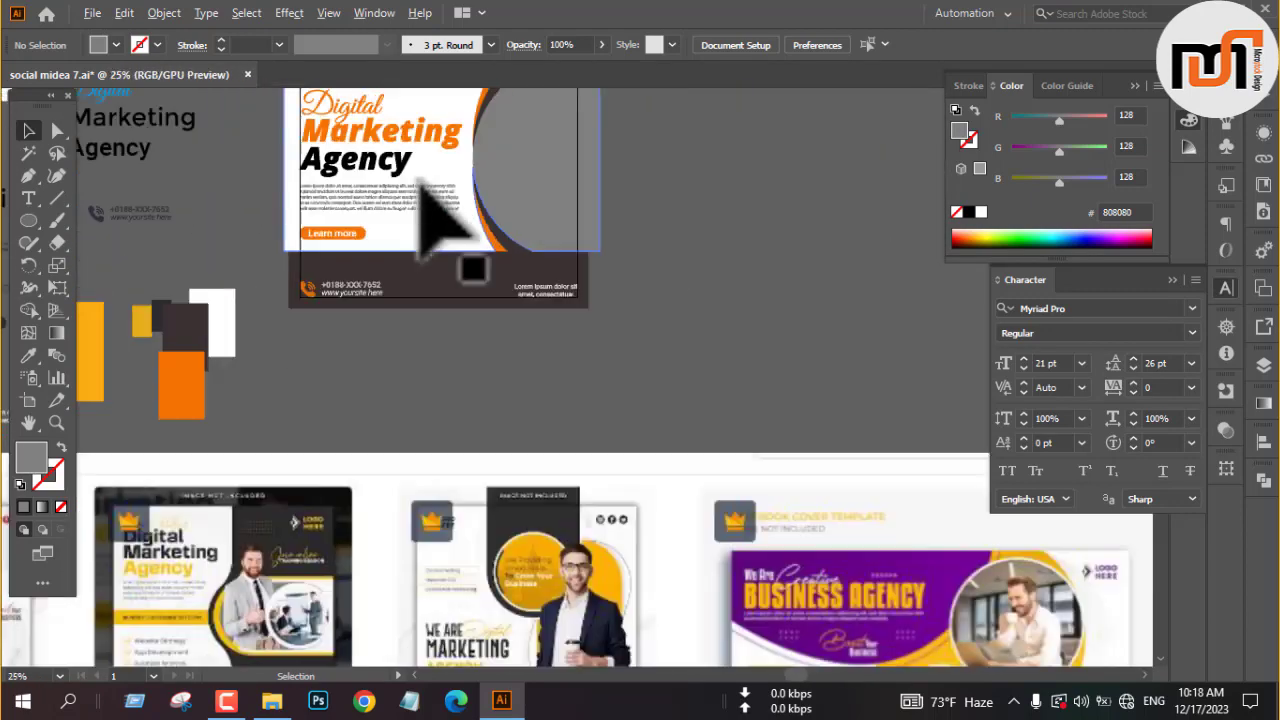
Step: Place the "25% OFF" lettering from the spare elements beside the "Learn more" button and bring it to the front
key(space)
drag(325, 250, 744, 480)
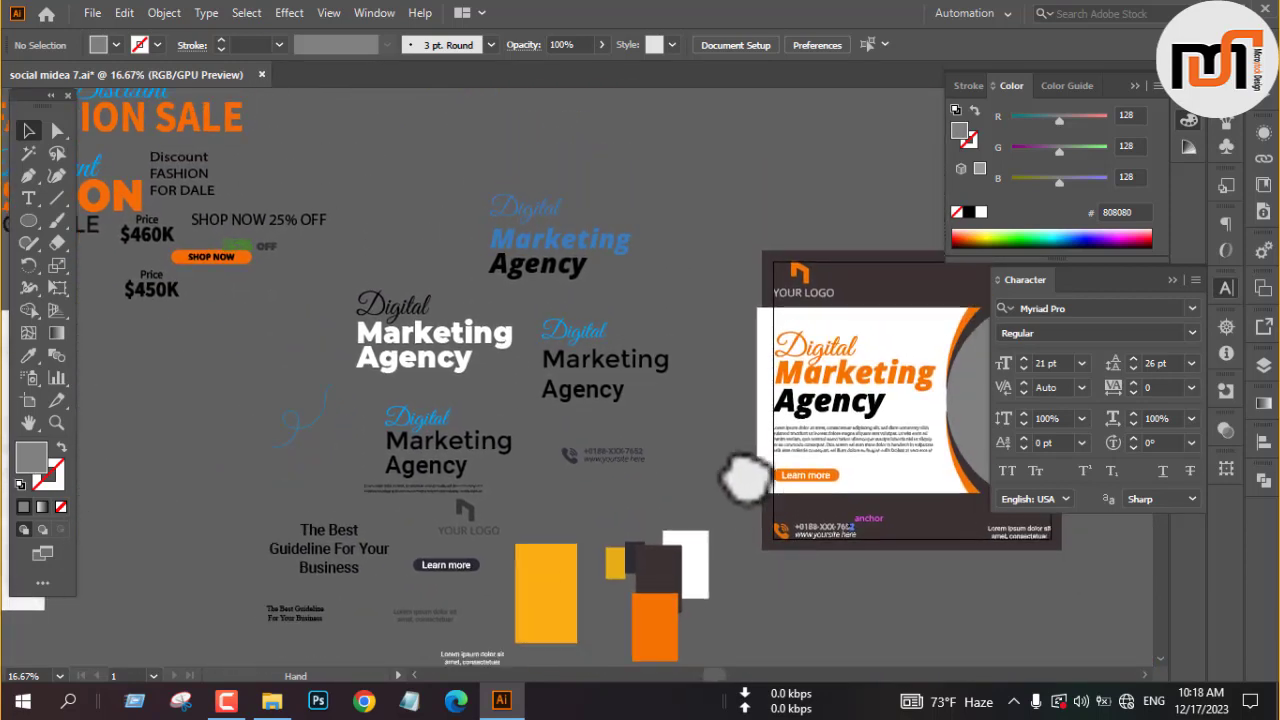
click(238, 249)
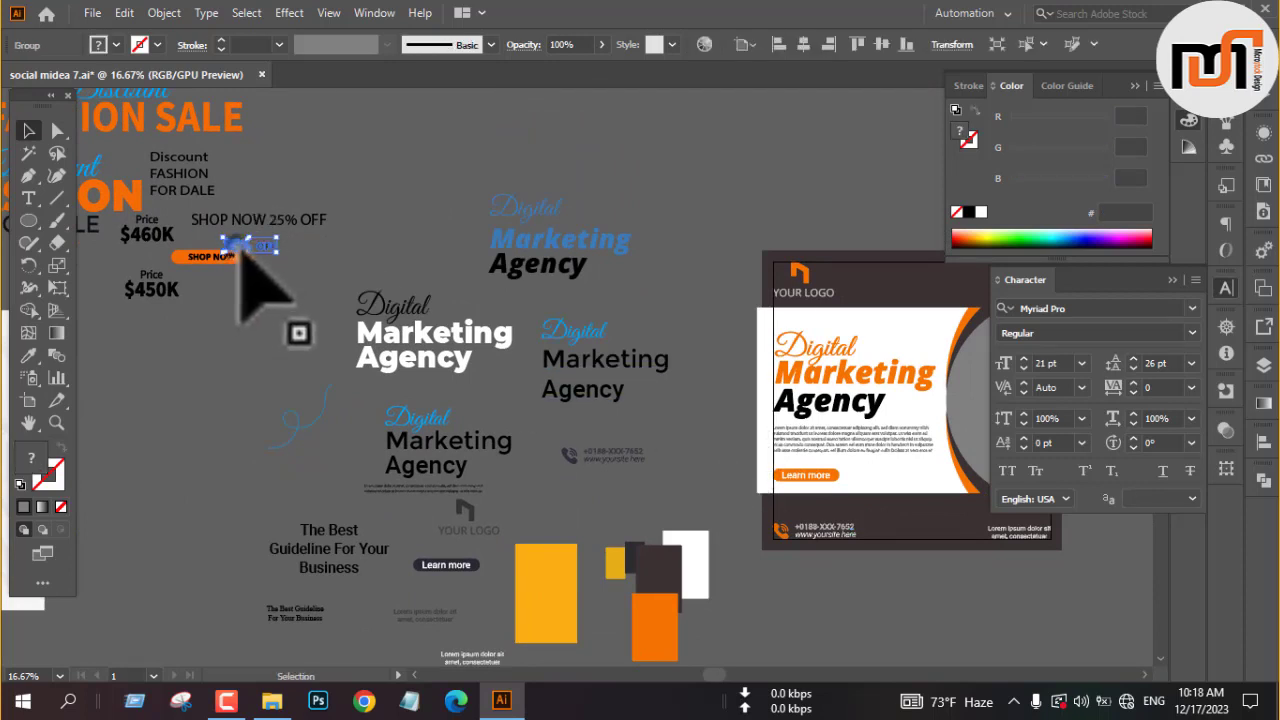
drag(240, 245, 452, 362)
scroll(470, 367, up, 4)
right_click(474, 368)
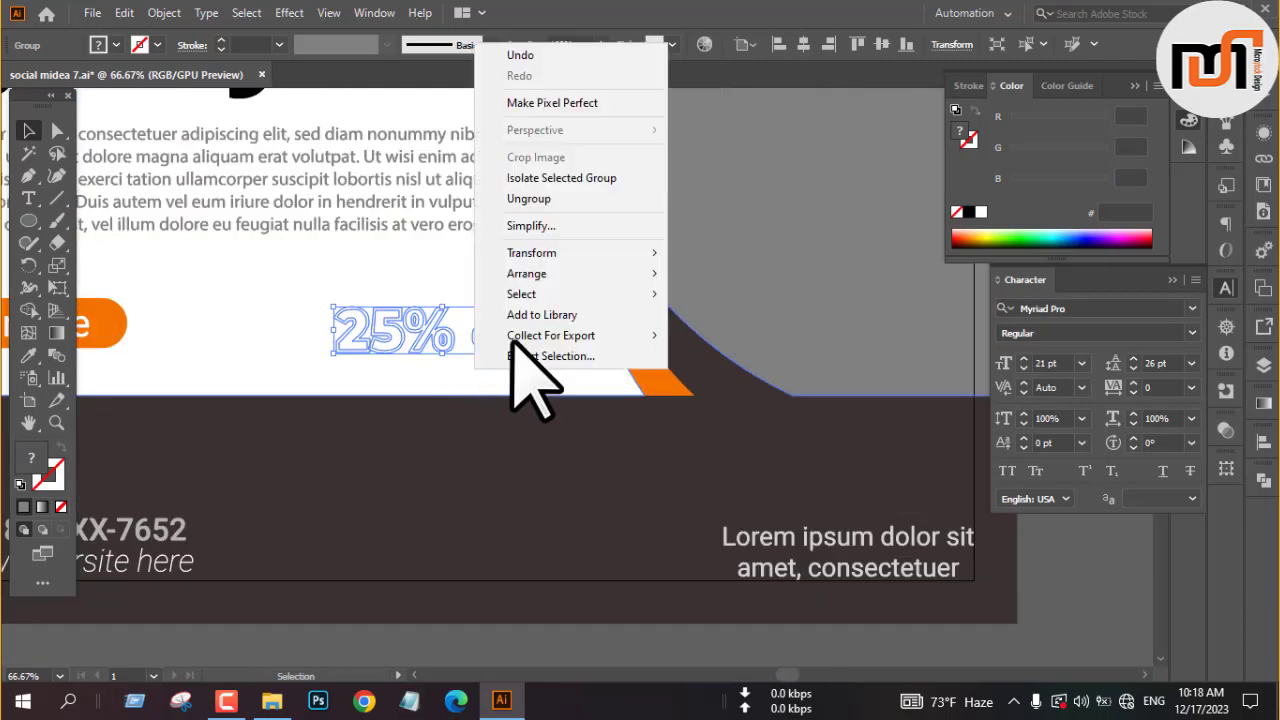
click(530, 267)
click(706, 278)
scroll(664, 335, down, 2)
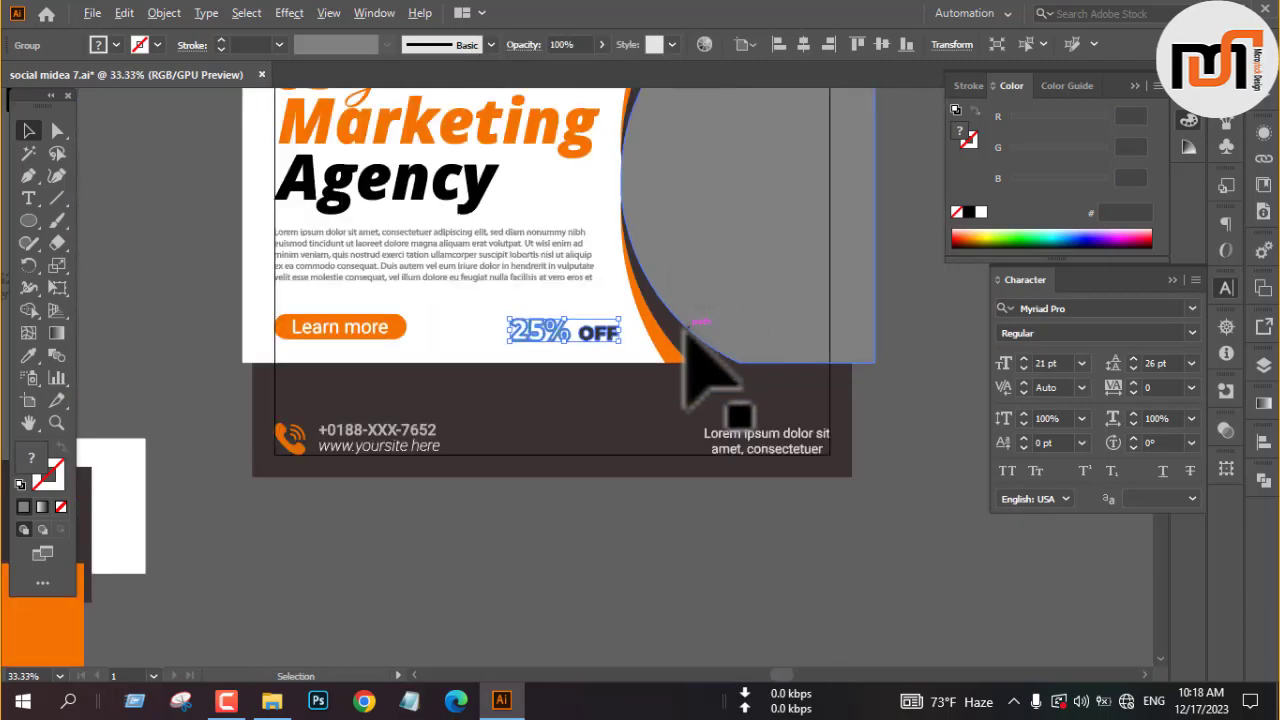
Step: Expand the "25% OFF" lettering and move it to the empty canvas beneath the post
click(164, 13)
click(224, 214)
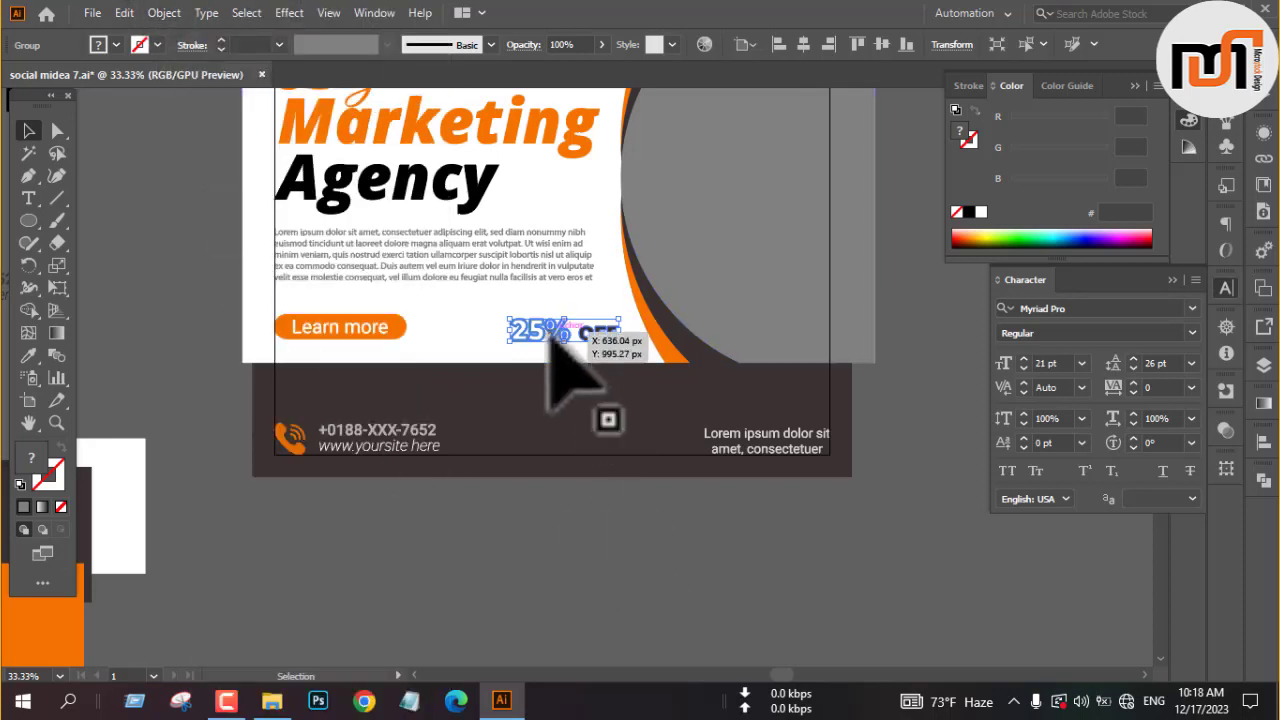
drag(548, 336, 590, 528)
click(568, 562)
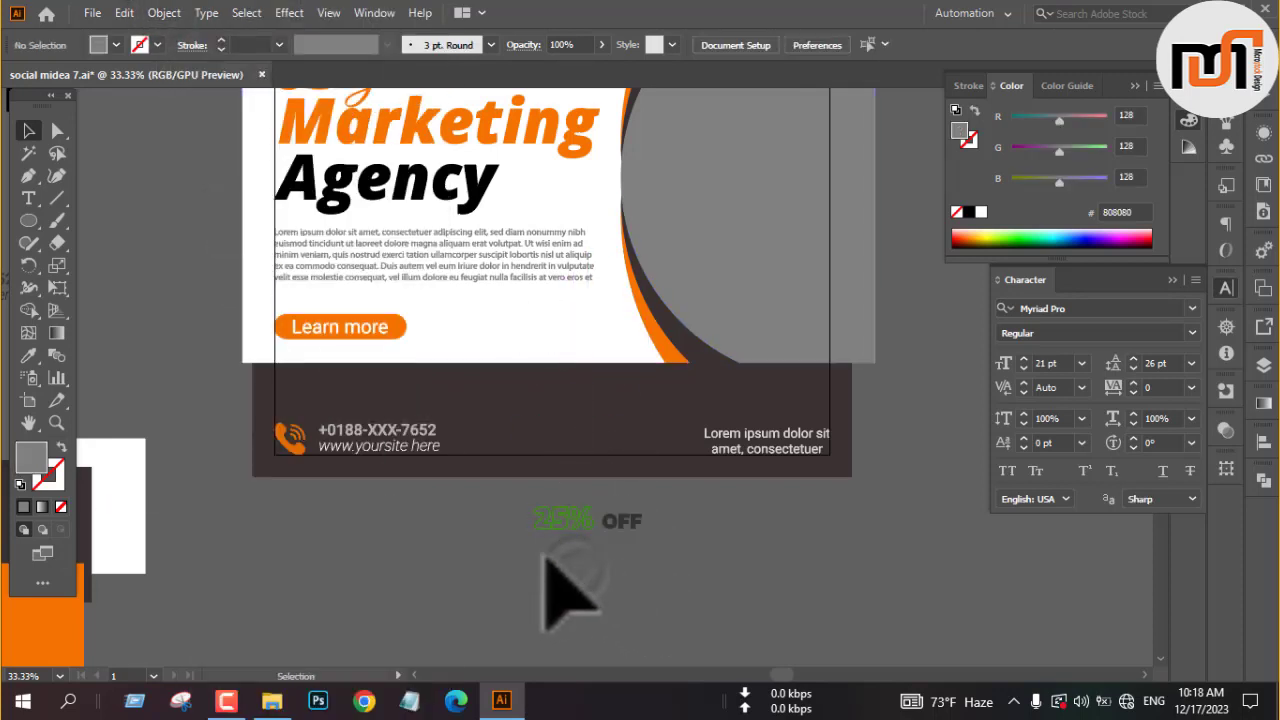
Step: Recolour only the "25%" part of the lettering with the orange f57301 sampled from the curved stripe
key(a)
drag(517, 495, 599, 546)
key(i)
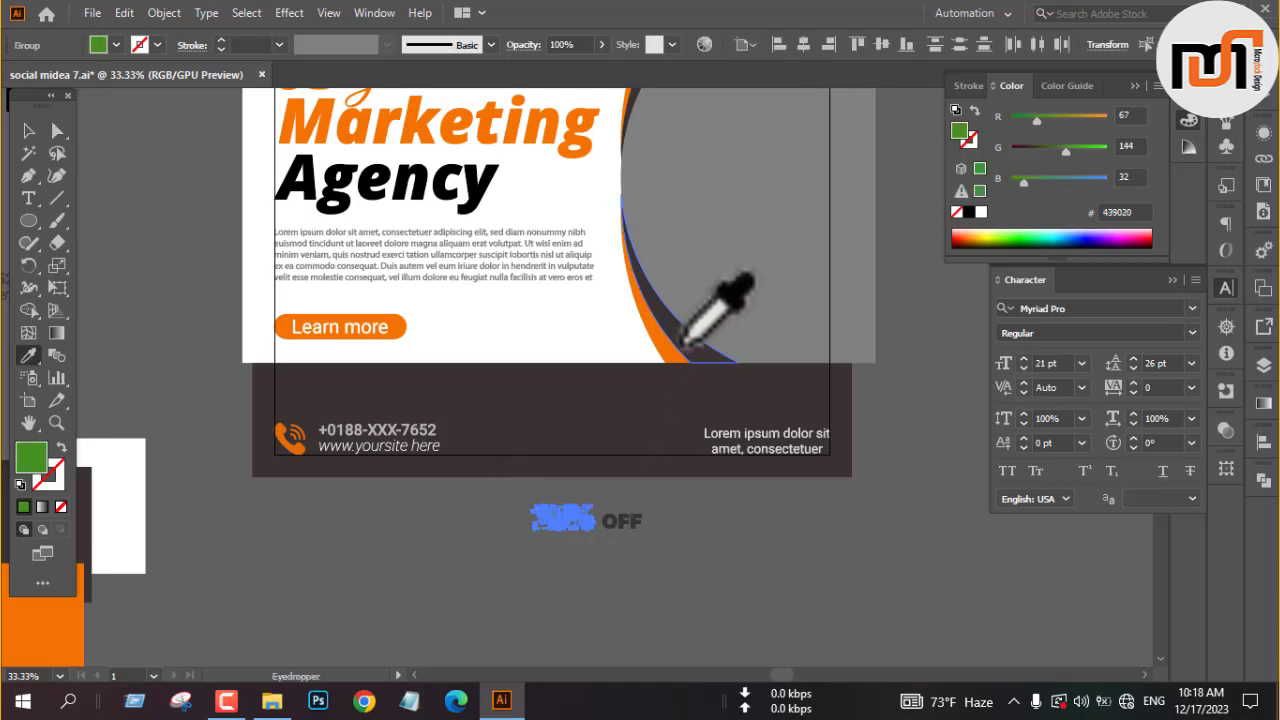
click(660, 350)
key(v)
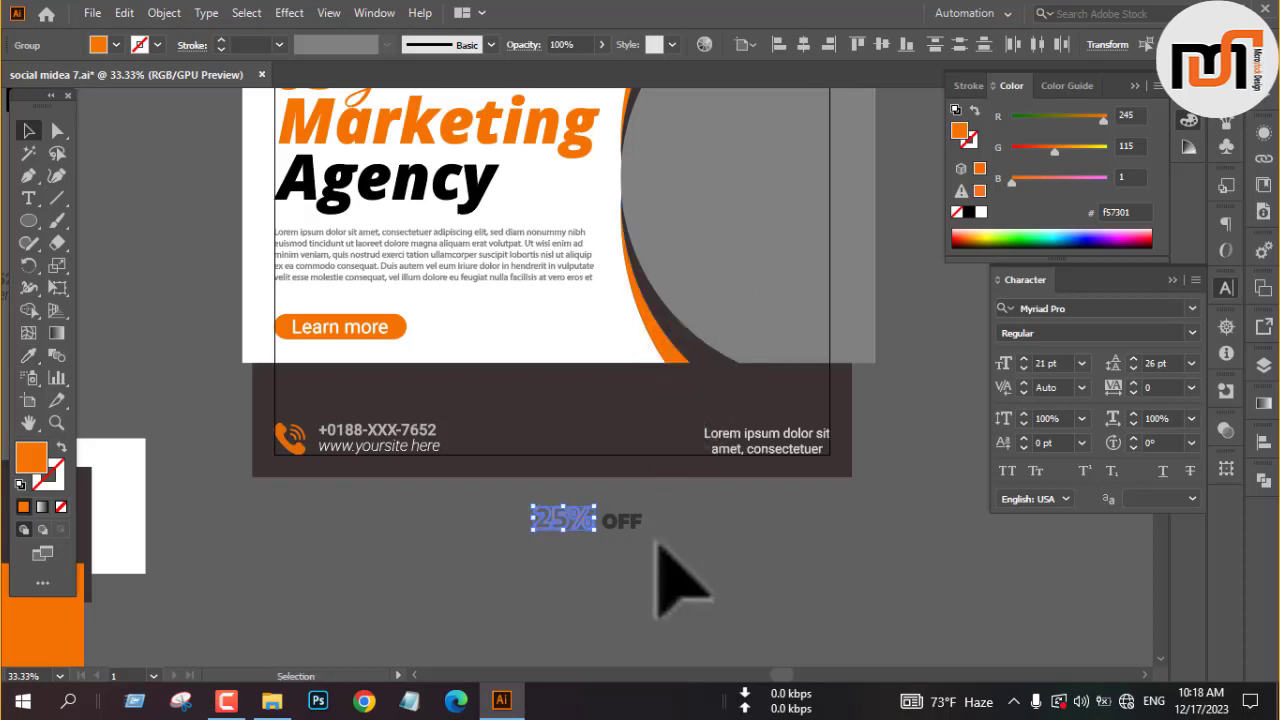
click(651, 586)
Step: Move the "25% OFF" lettering back onto the white panel, between the "Learn more" button and the orange curve
click(624, 522)
drag(622, 521, 598, 348)
click(625, 590)
scroll(618, 568, up, 3)
scroll(617, 562, up, 1)
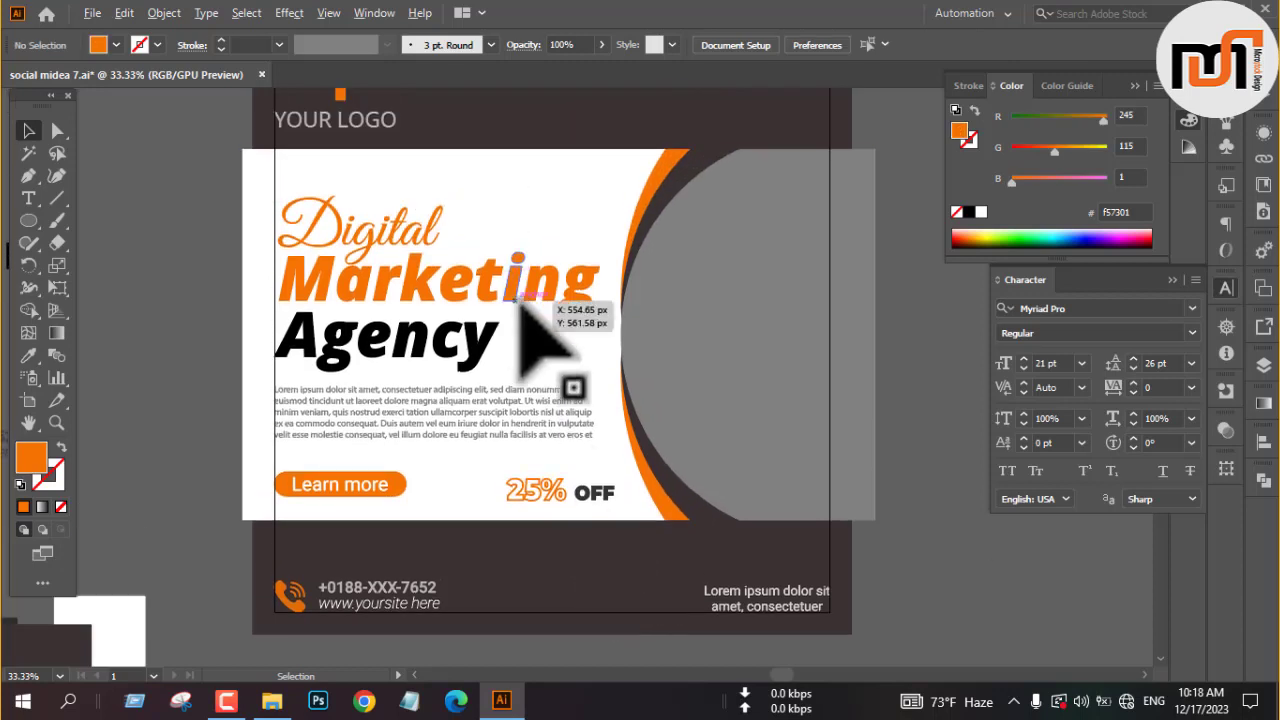
Step: Draw an orange dot about 34 by 35 px in the dark header, near the upper right corner of the margin guide
scroll(530, 310, down, 1)
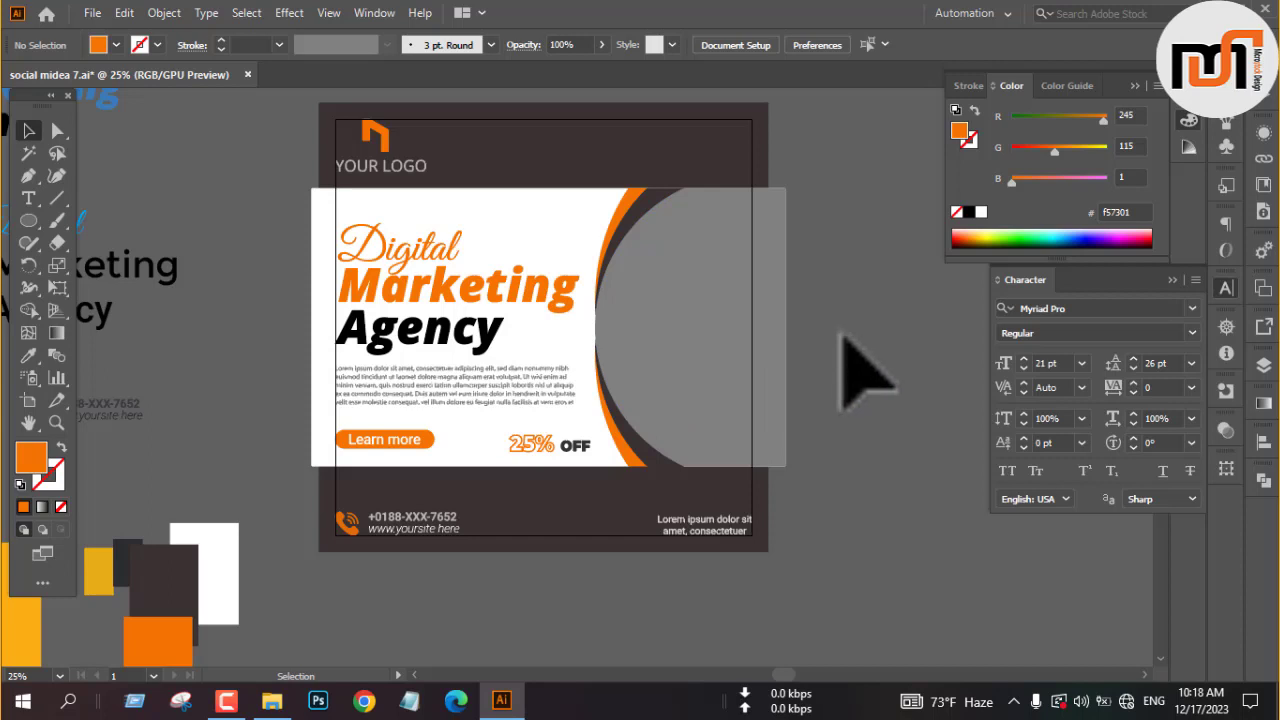
scroll(732, 93, up, 1)
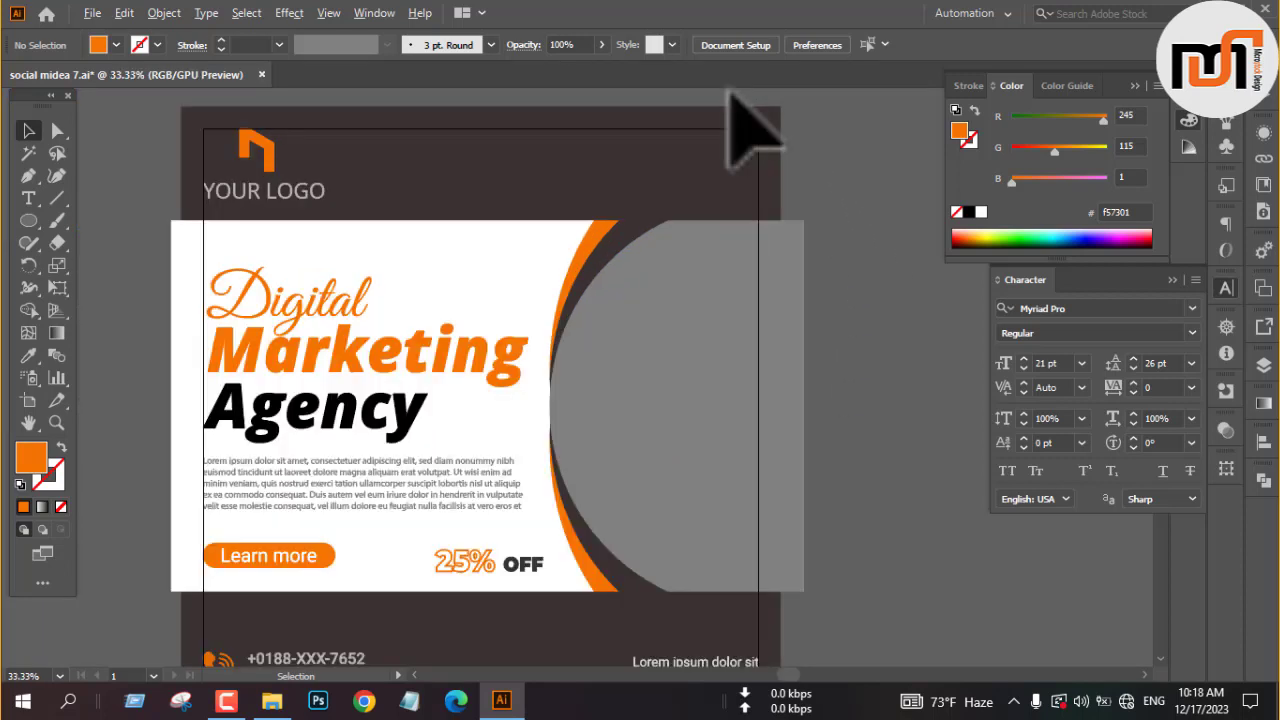
scroll(740, 128, up, 2)
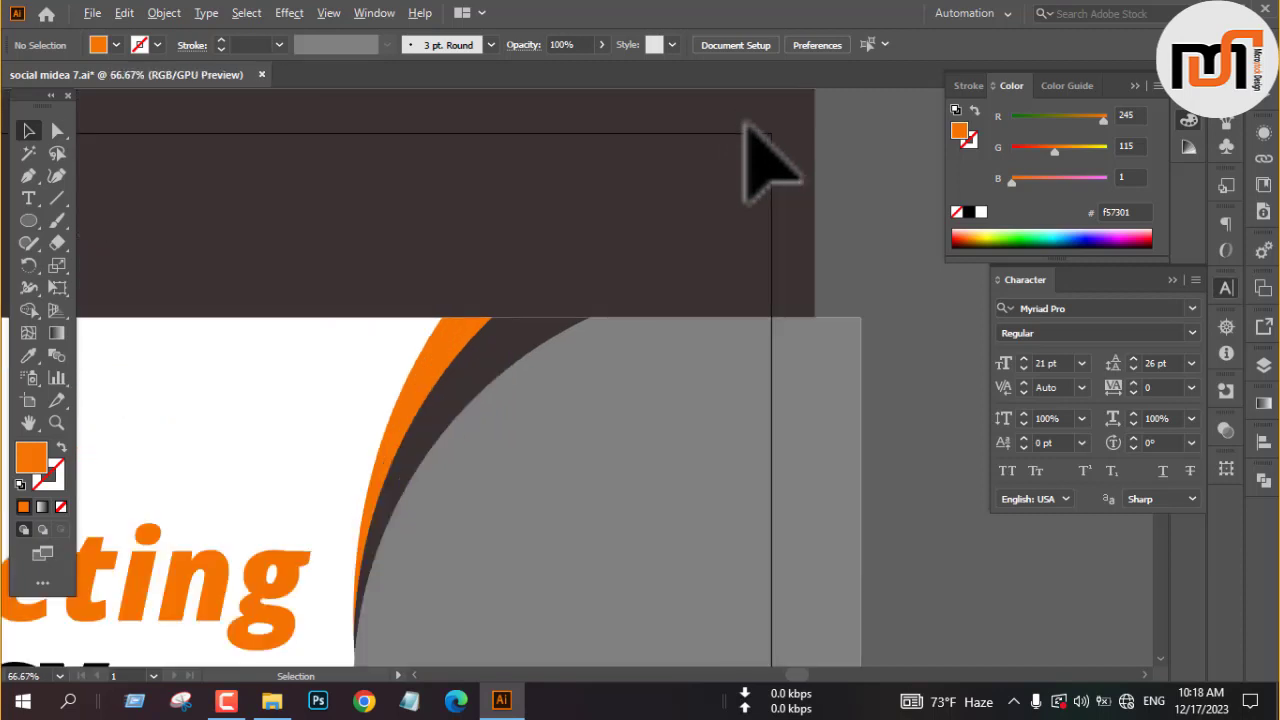
click(28, 221)
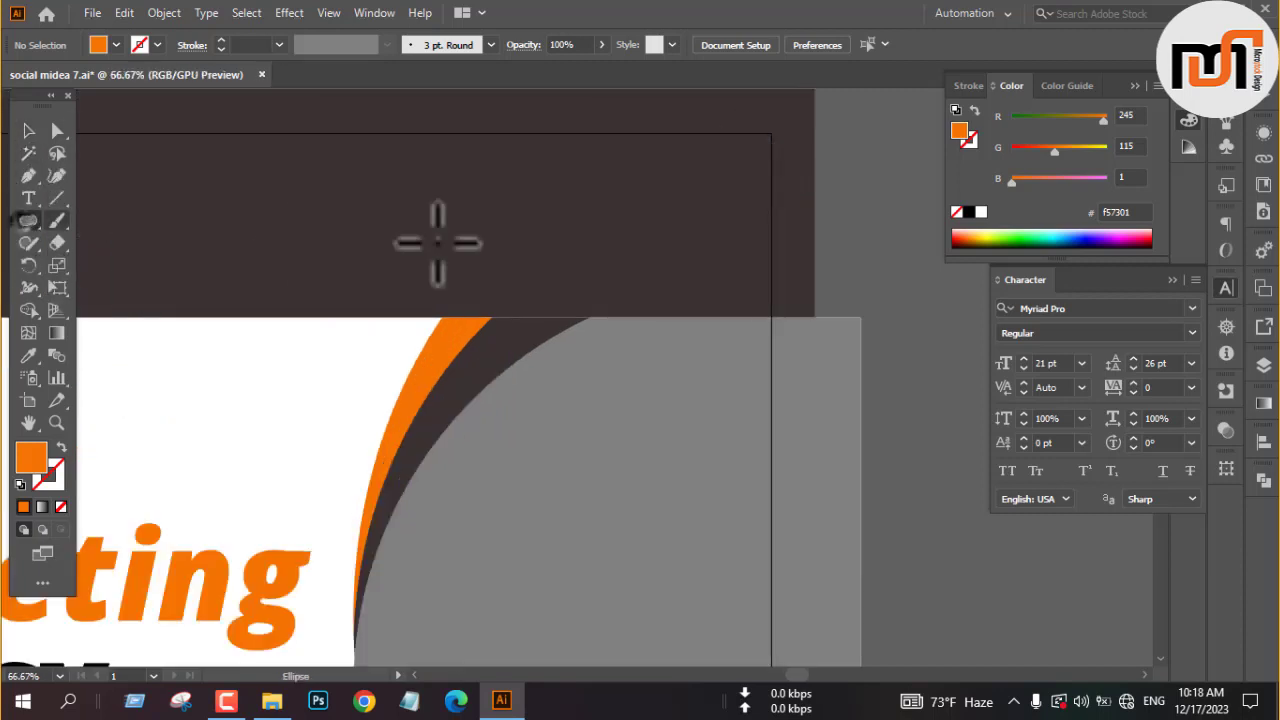
drag(620, 135, 686, 165)
Step: Duplicate the orange dot into an evenly spaced horizontal row of three and group the dots
key(v)
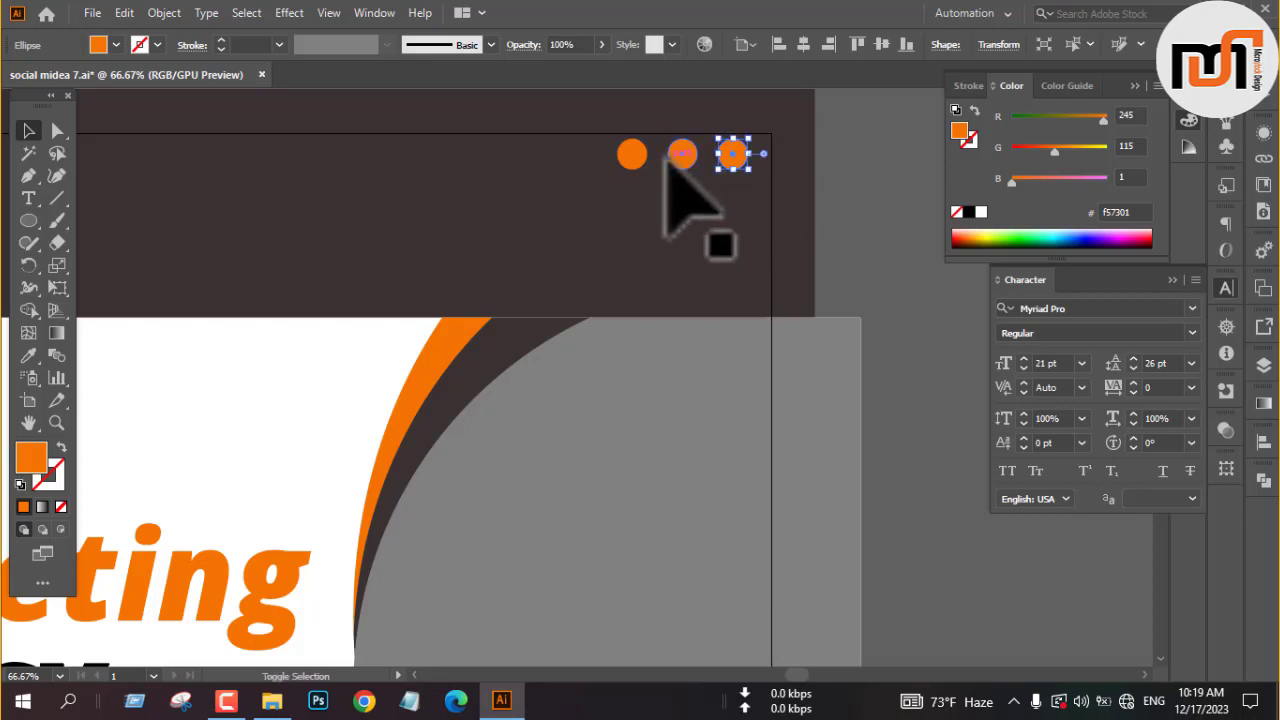
shift+click(680, 158)
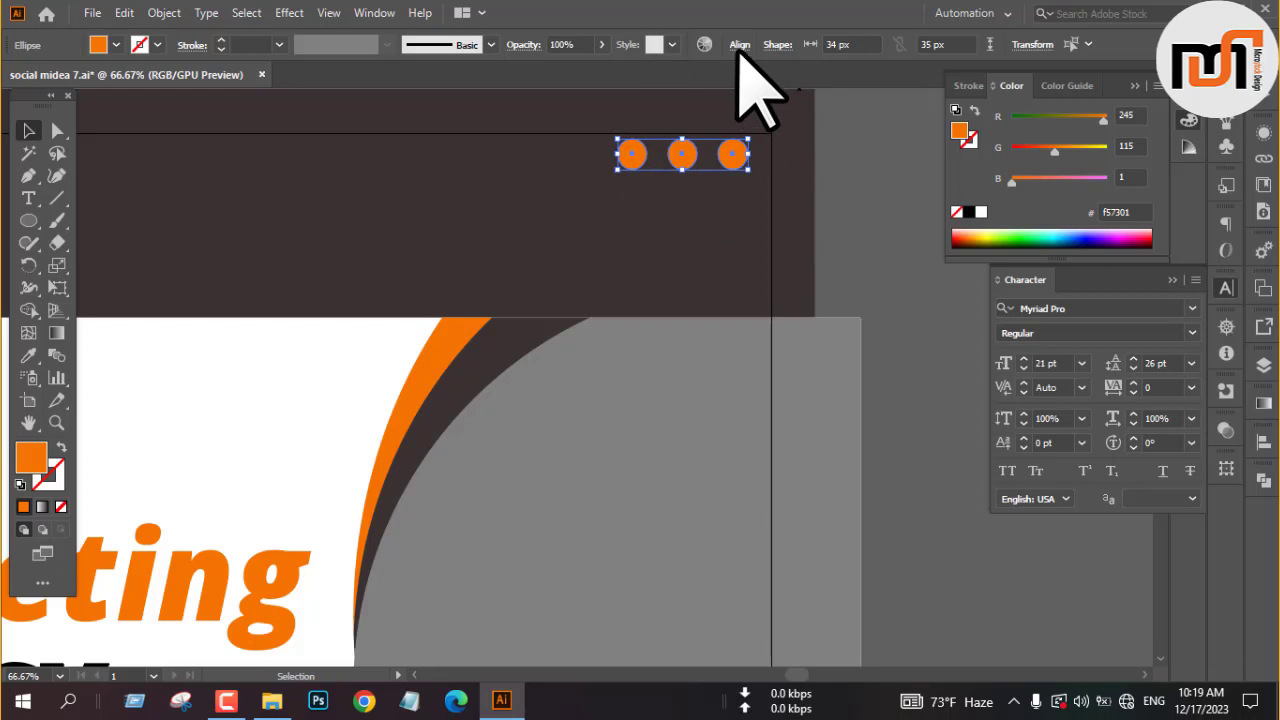
key(ctrl+g)
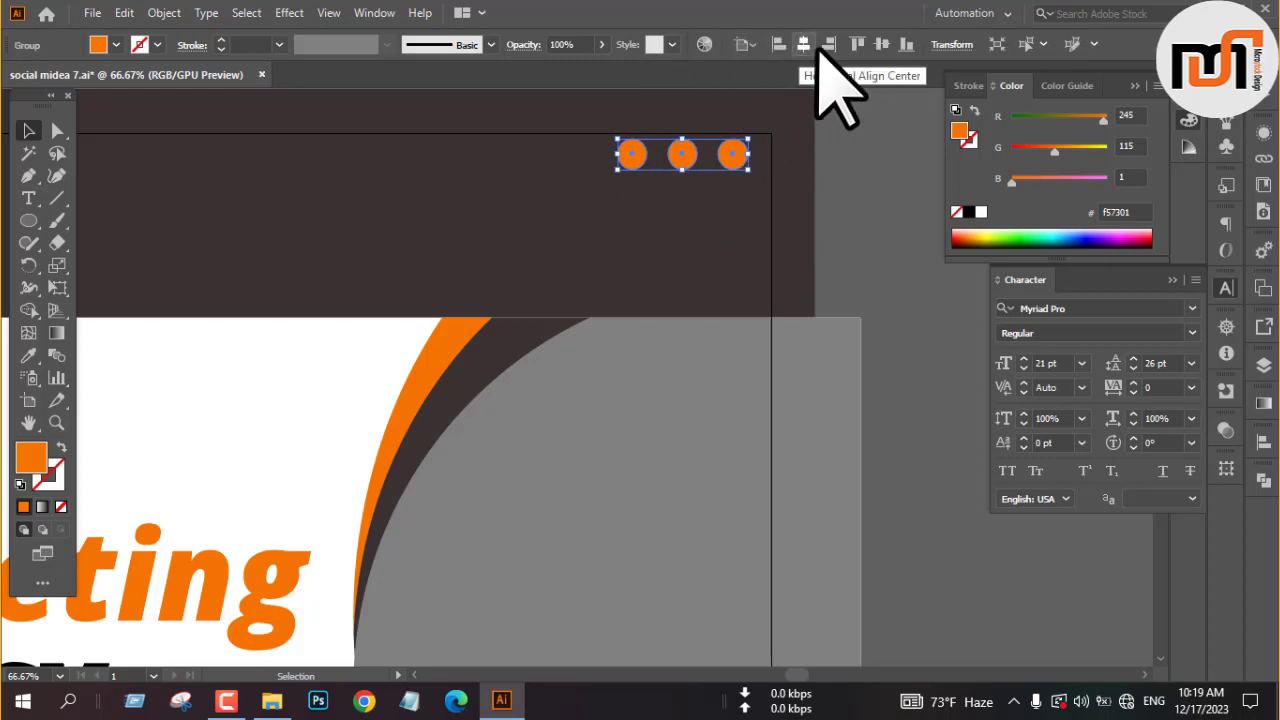
Step: Align the group of three orange dots with the upper right corner of the margin guide
click(853, 42)
click(860, 222)
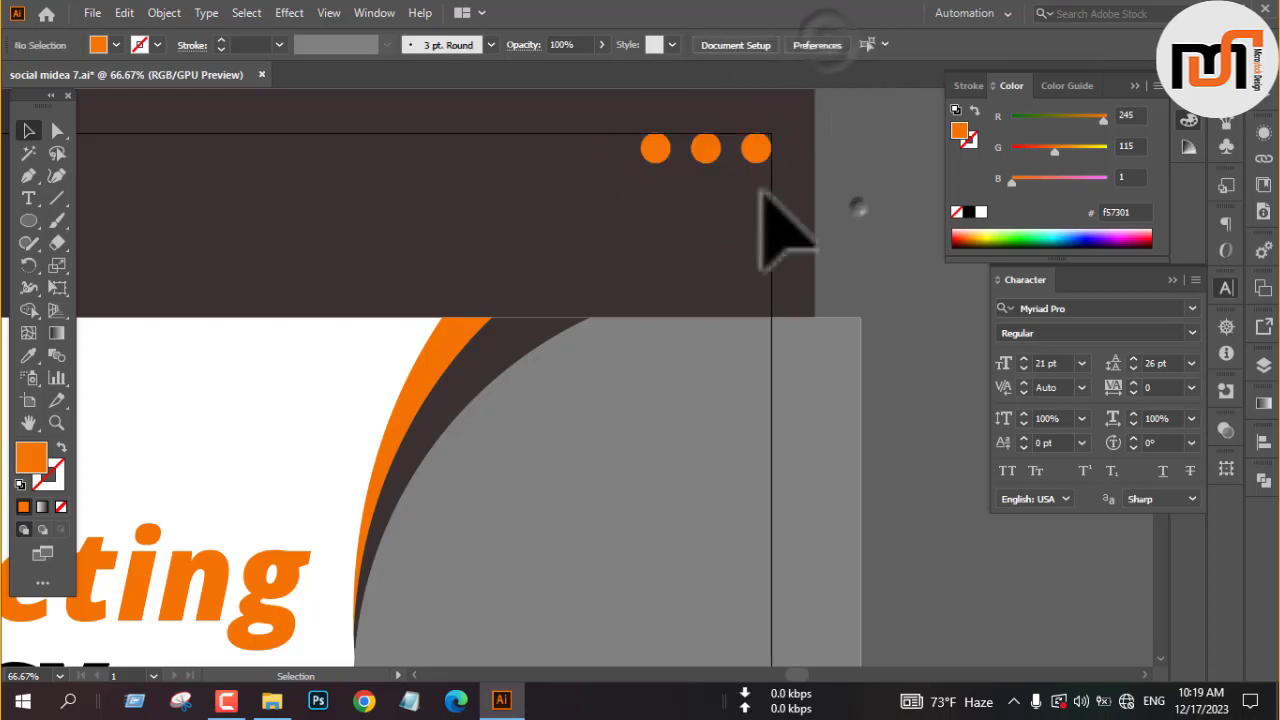
Step: Unlock all locked objects of the post, including the dark background
scroll(706, 206, down, 3)
scroll(805, 279, down, 1)
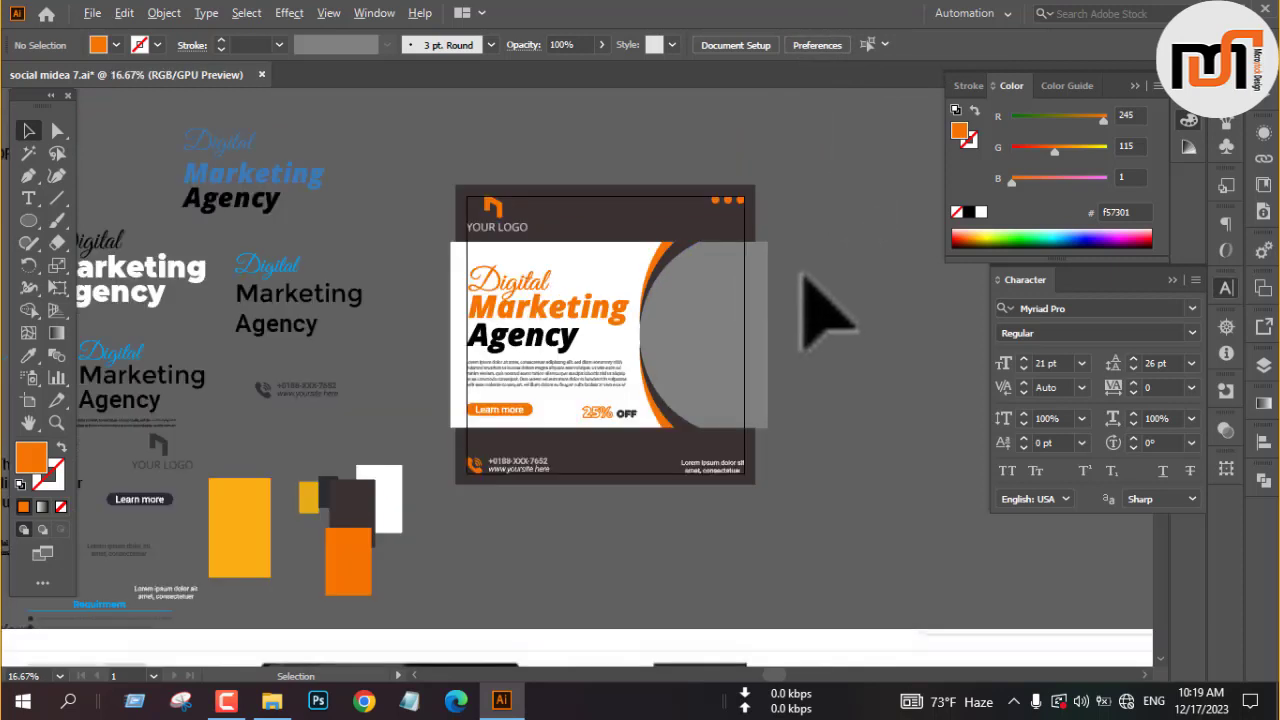
scroll(804, 279, down, 1)
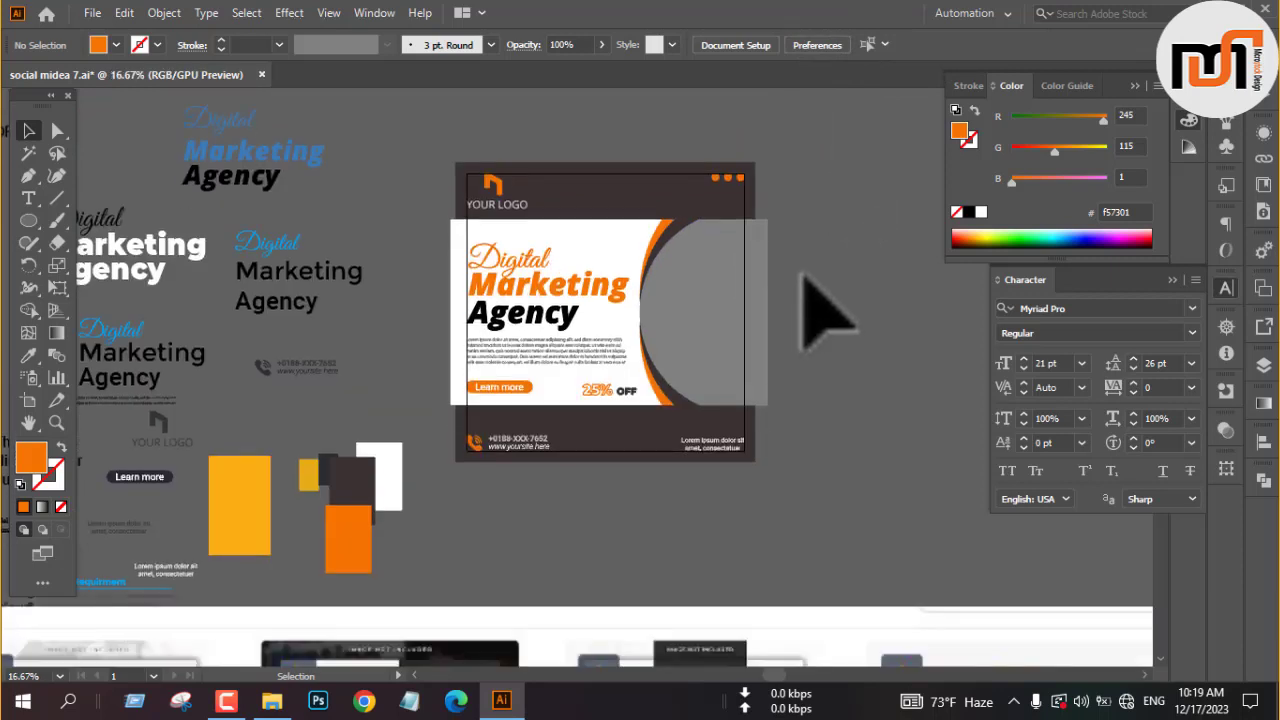
key(ctrl+alt+2)
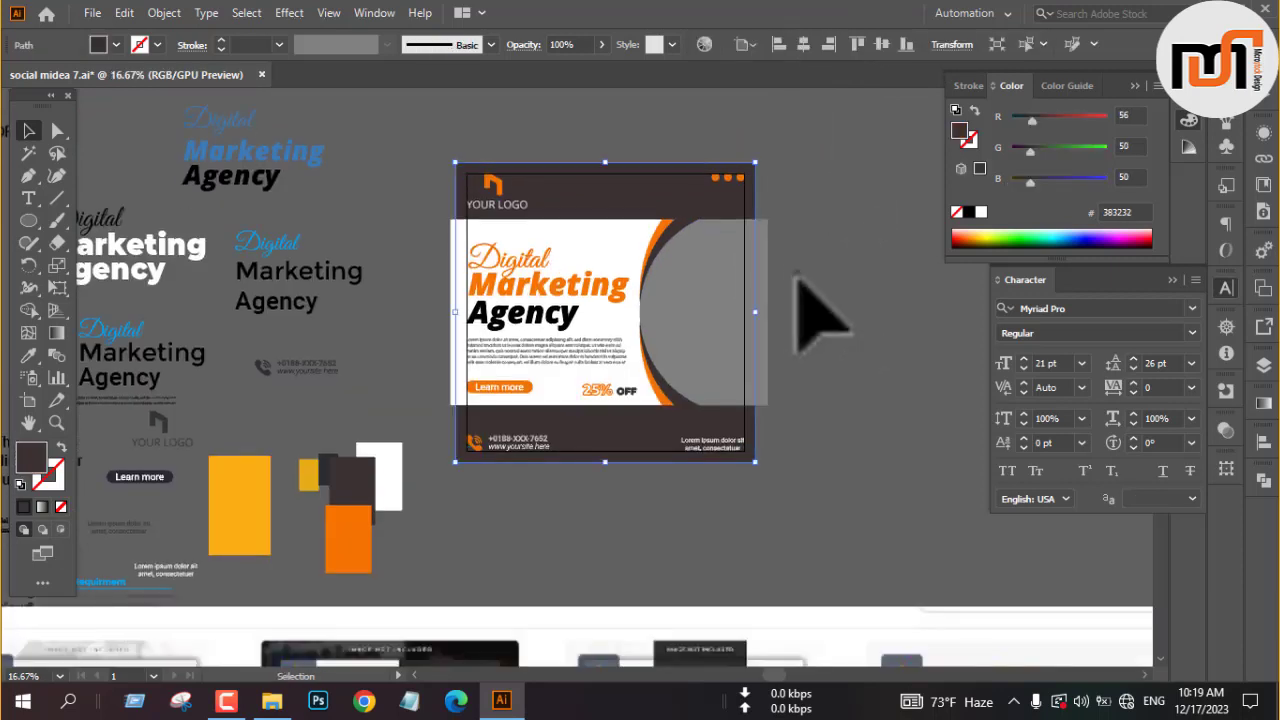
click(800, 278)
Step: Trim away the parts of the white panel and grey photo area that overhang the dark background, using the Shape Builder
drag(407, 144, 803, 506)
click(29, 310)
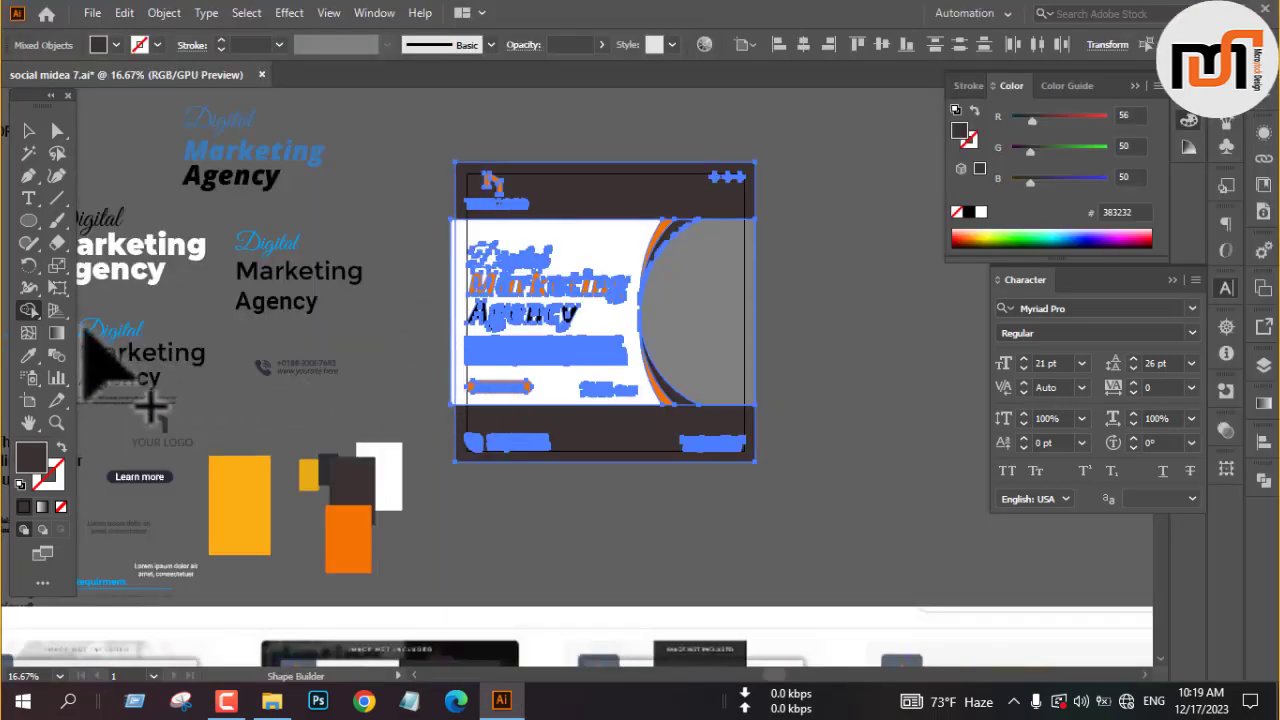
scroll(443, 386, up, 3)
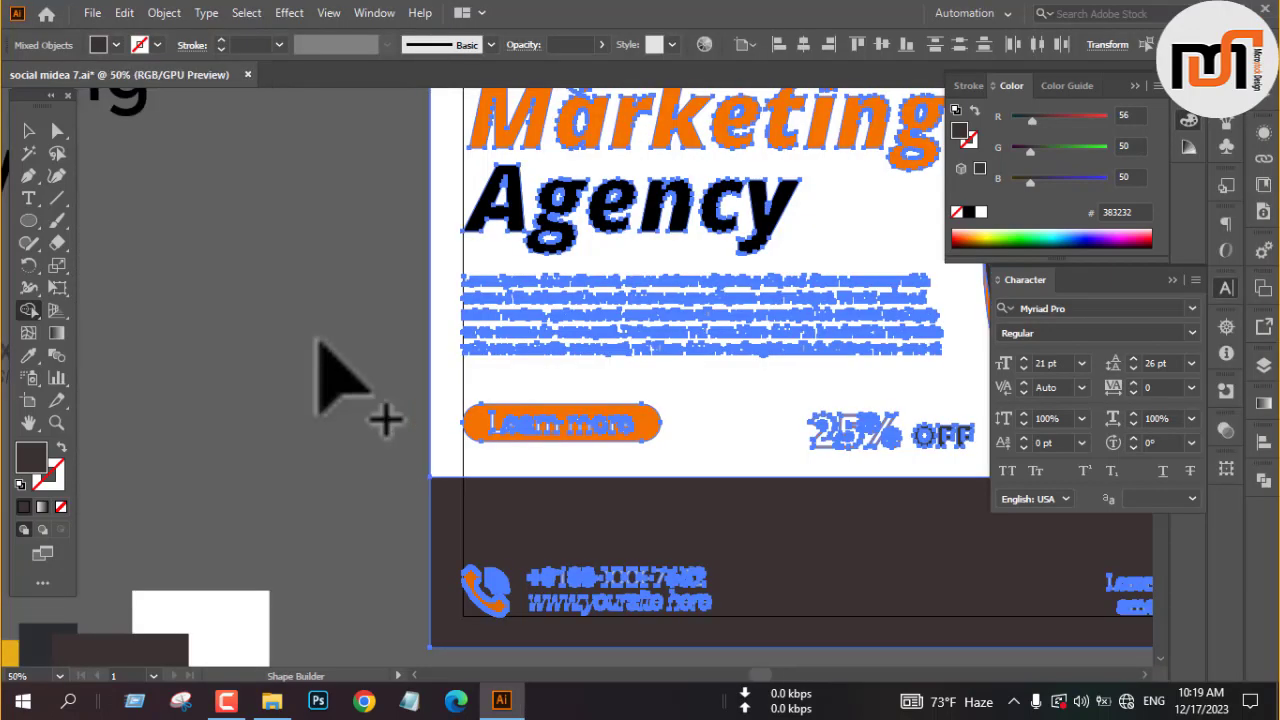
scroll(331, 336, up, 1)
scroll(331, 336, down, 2)
scroll(331, 336, down, 1)
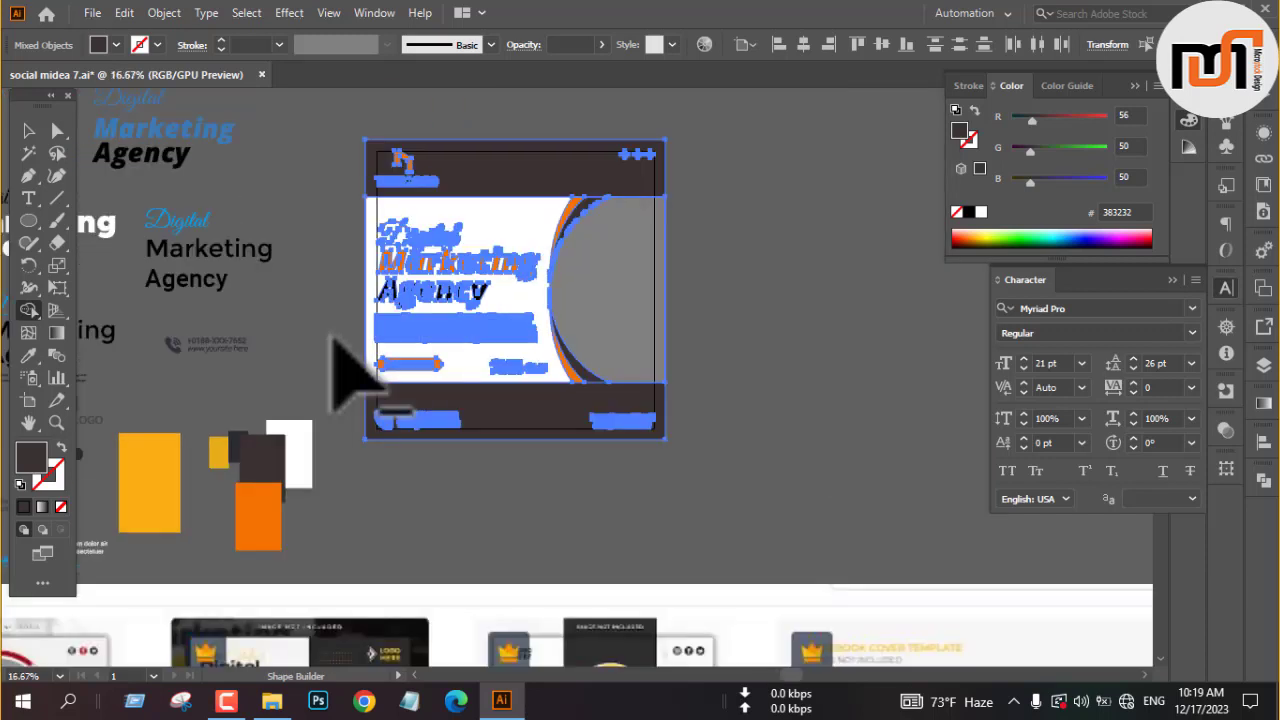
key(v)
click(753, 303)
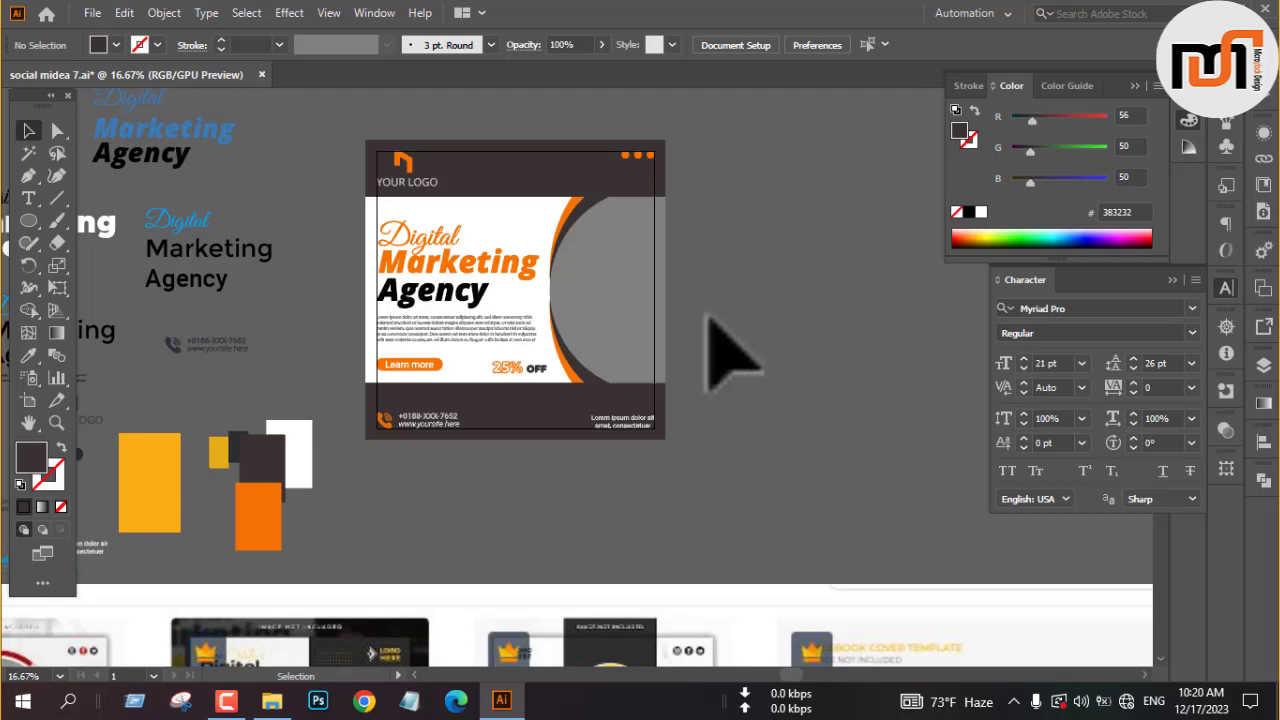
Step: Examine the reference post designs below the artwork for further decorative ideas
scroll(508, 261, down, 2)
scroll(700, 287, down, 4)
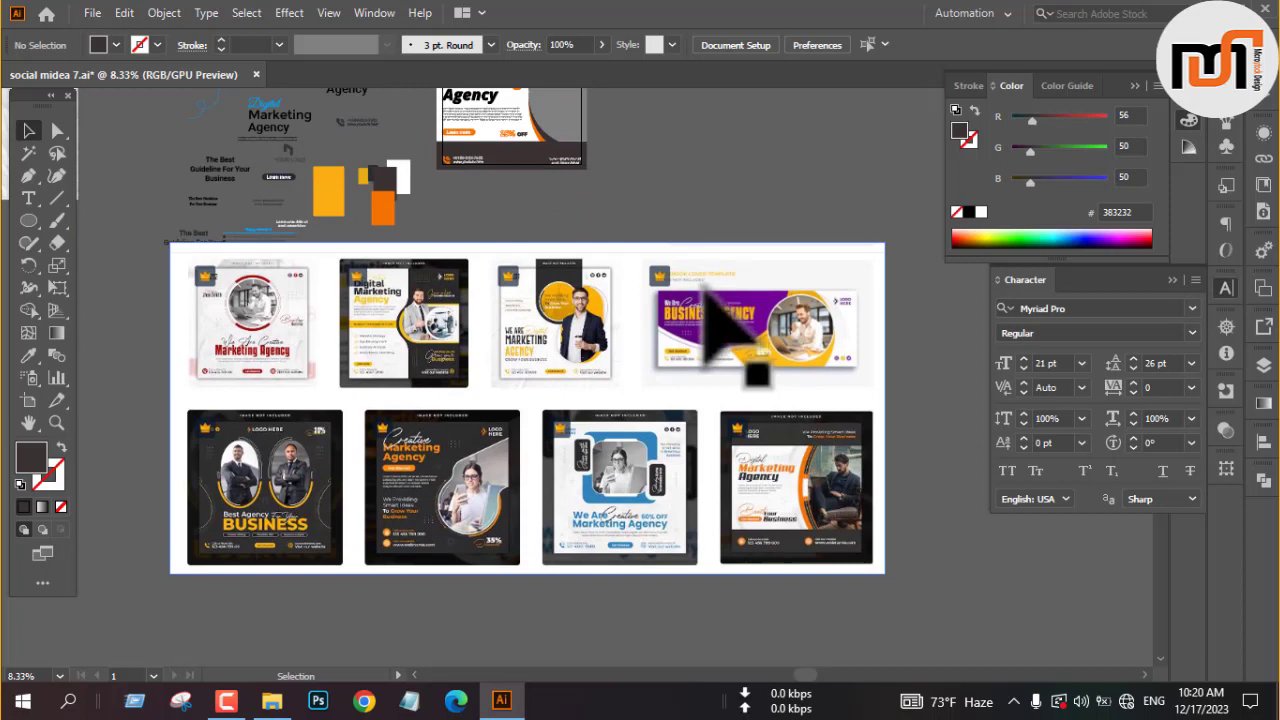
scroll(700, 290, up, 4)
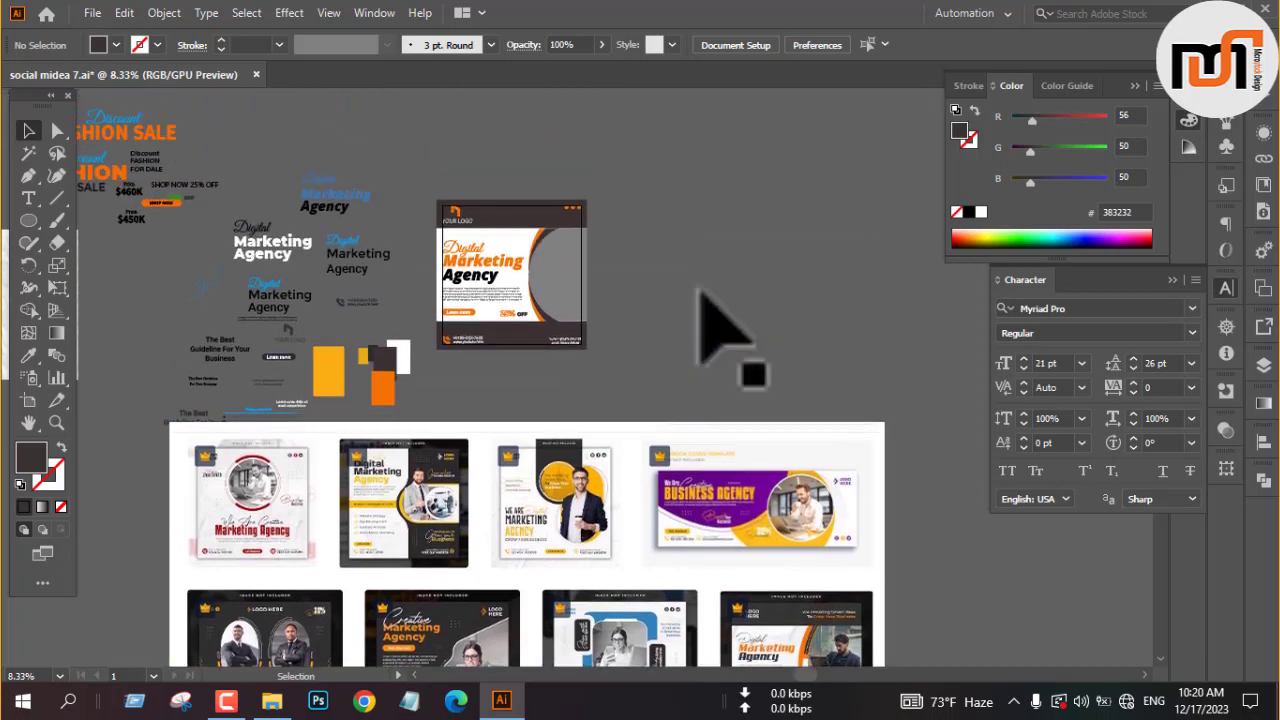
scroll(700, 290, down, 2)
scroll(718, 325, up, 2)
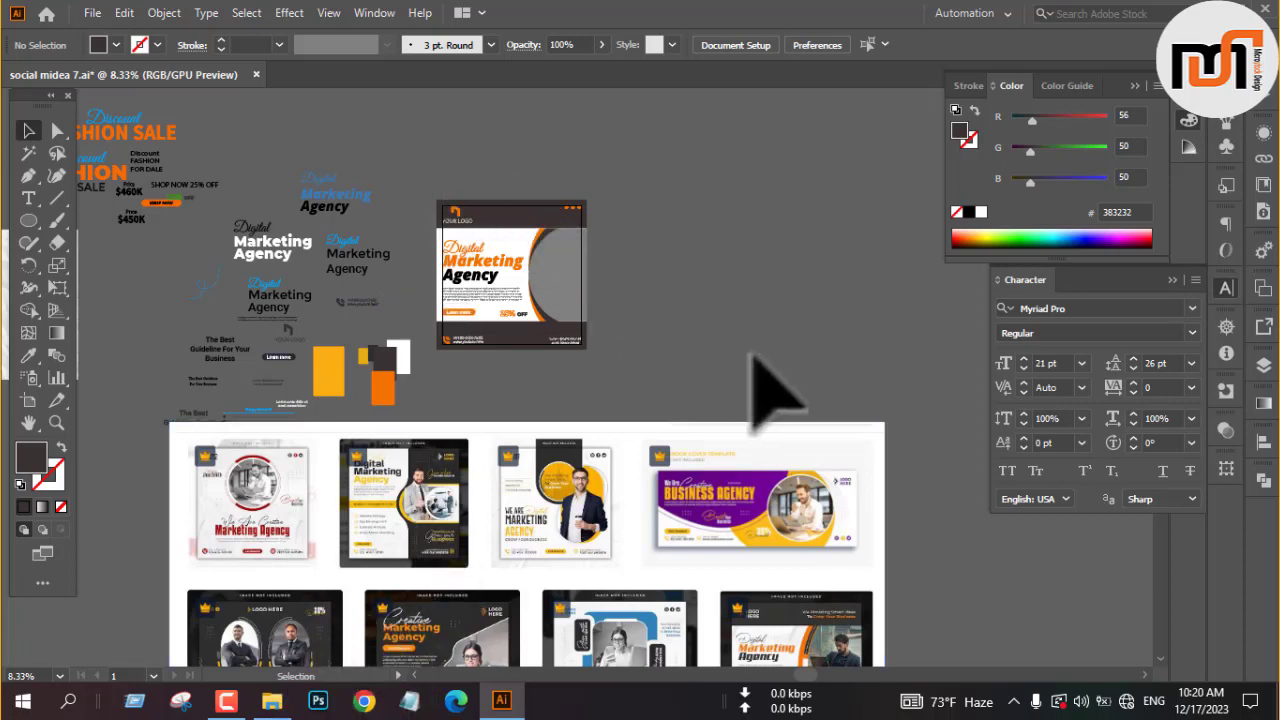
scroll(571, 277, up, 2)
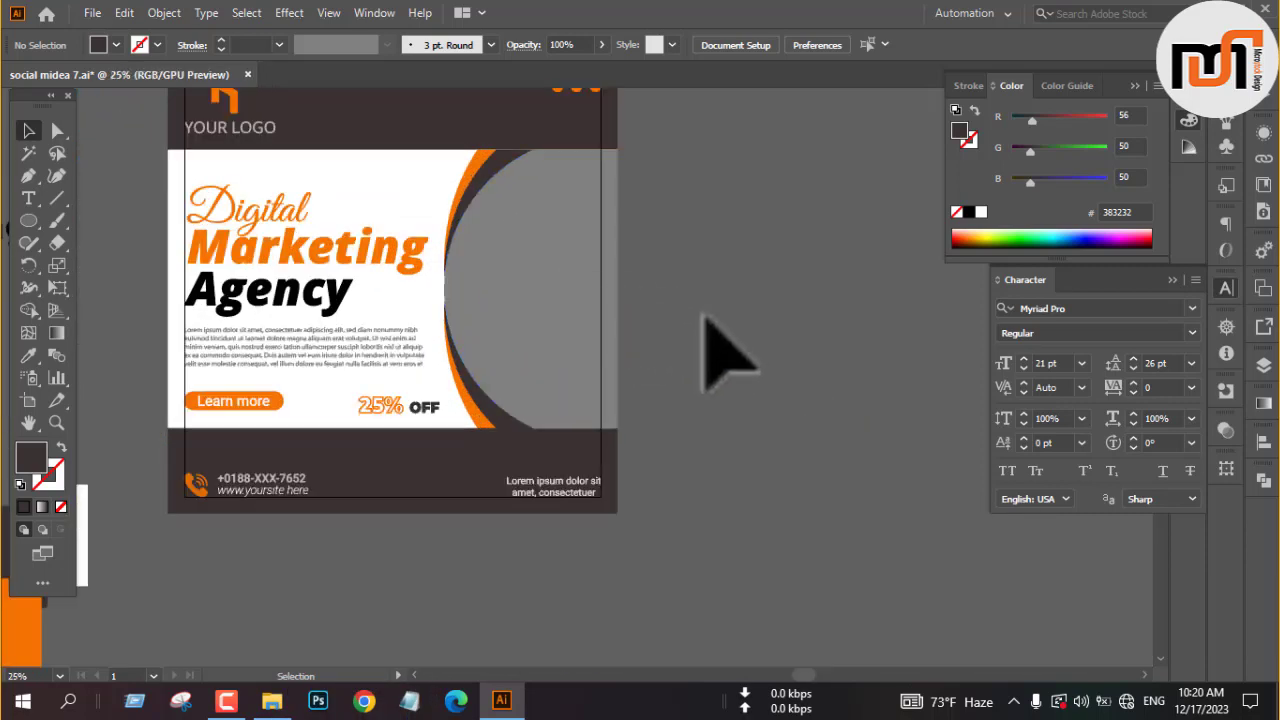
scroll(704, 318, up, 1)
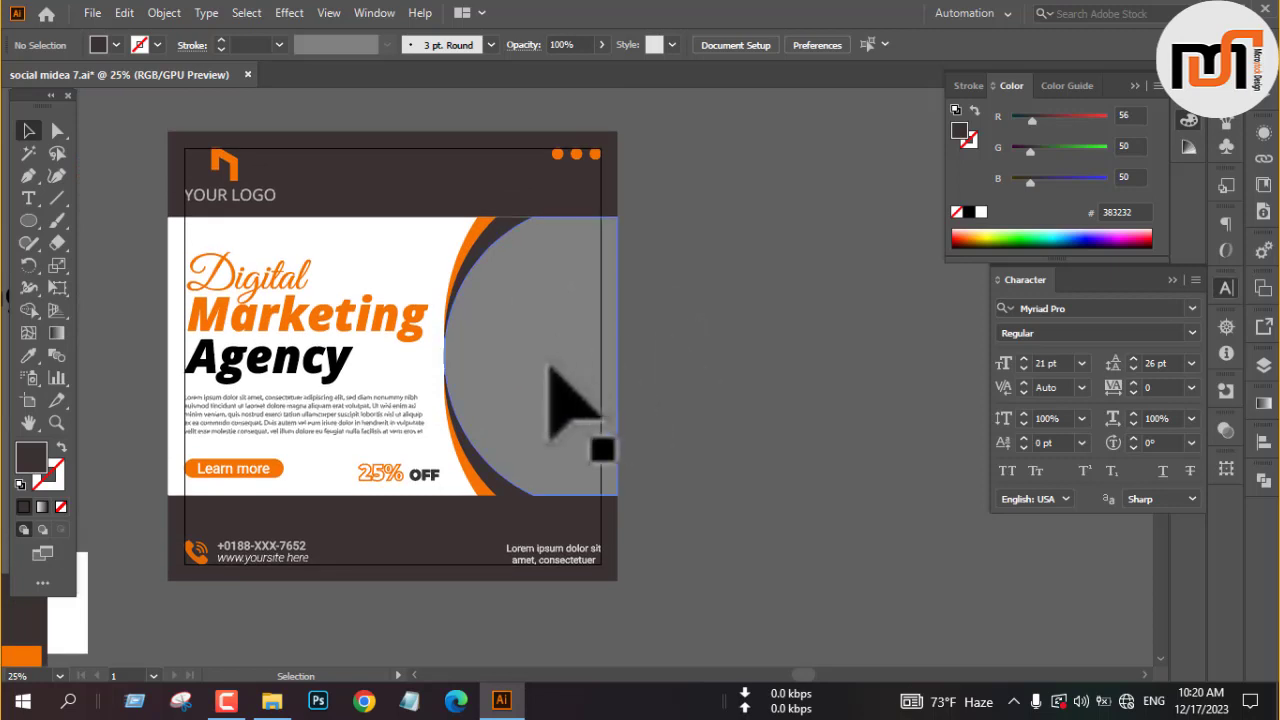
Step: Draw an ellipse across the right edge of the grey photo area and fill it with orange f57301 sampled from the curved stripe
key(l)
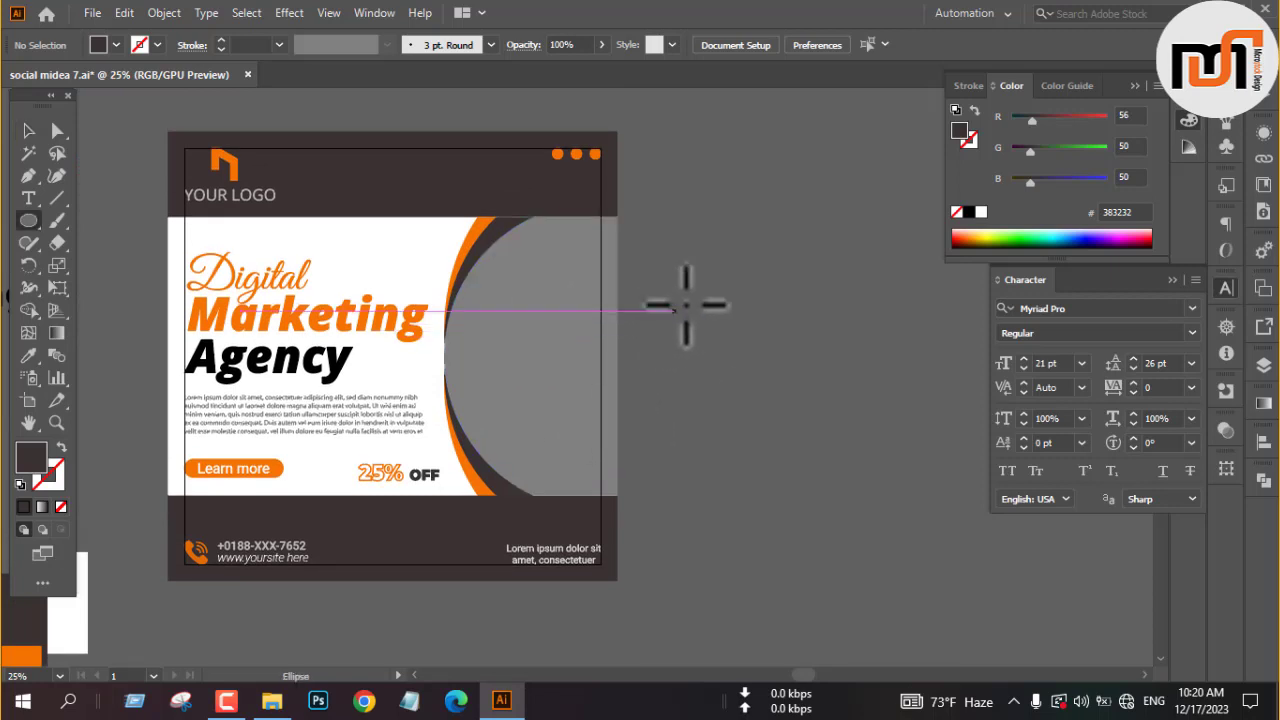
drag(686, 305, 578, 430)
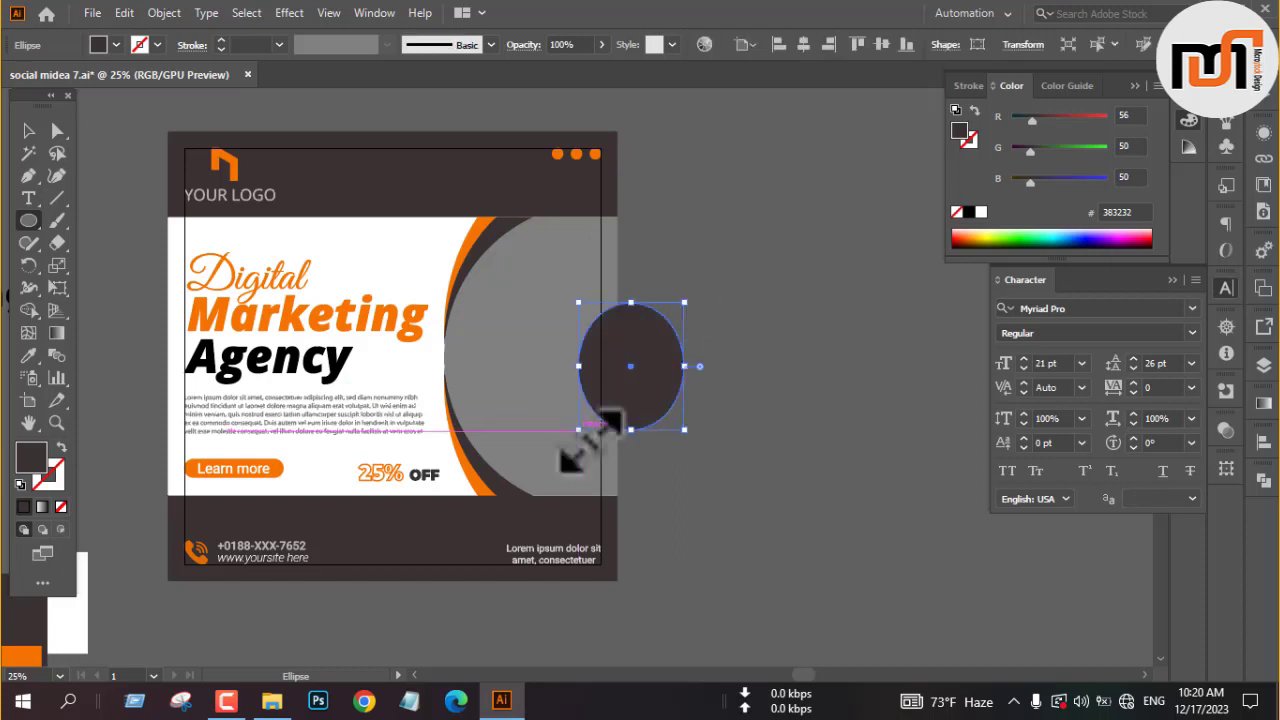
key(i)
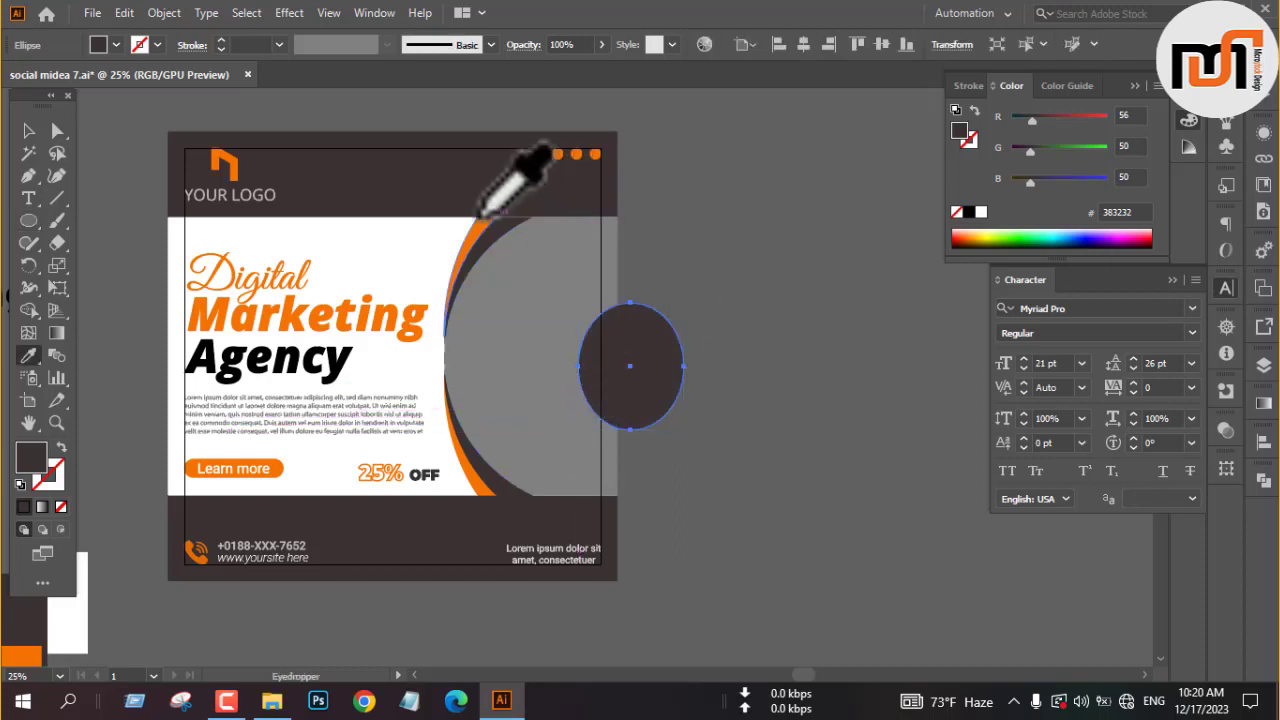
click(472, 232)
key(v)
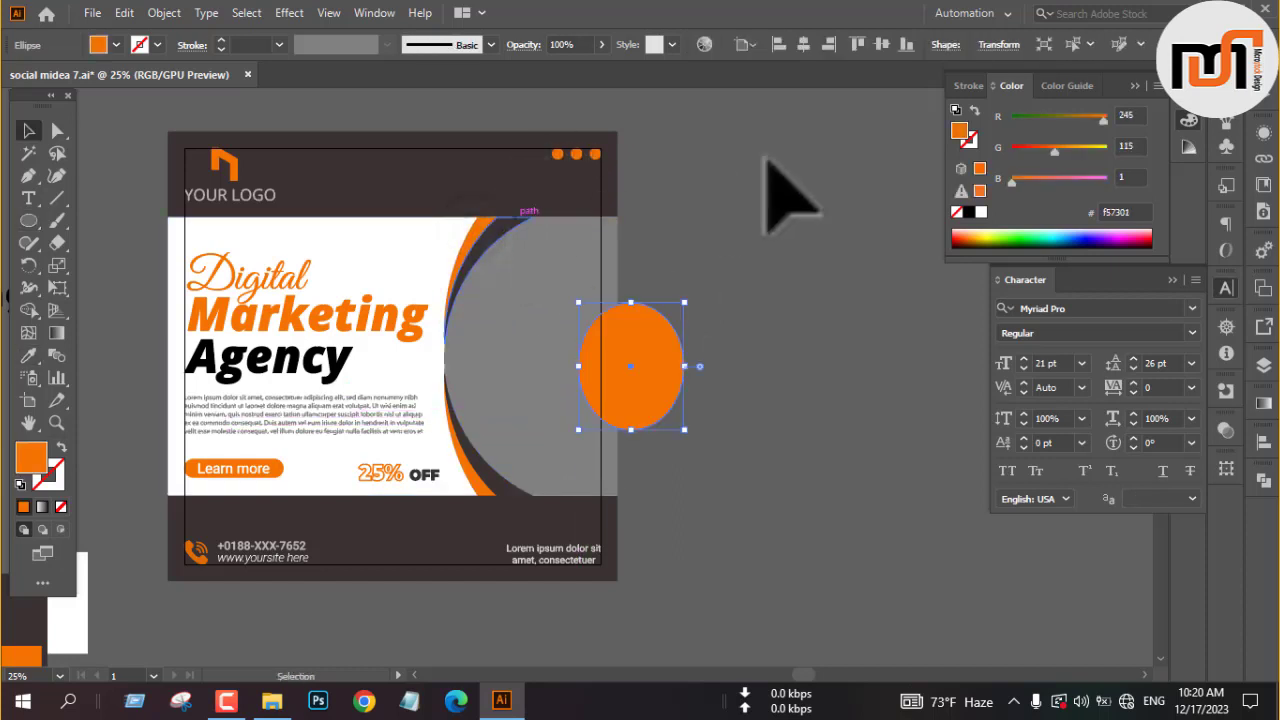
Step: Centre the orange ellipse vertically on the post and cut off the part beyond the photo area's outer edge with the Shape Builder
click(872, 42)
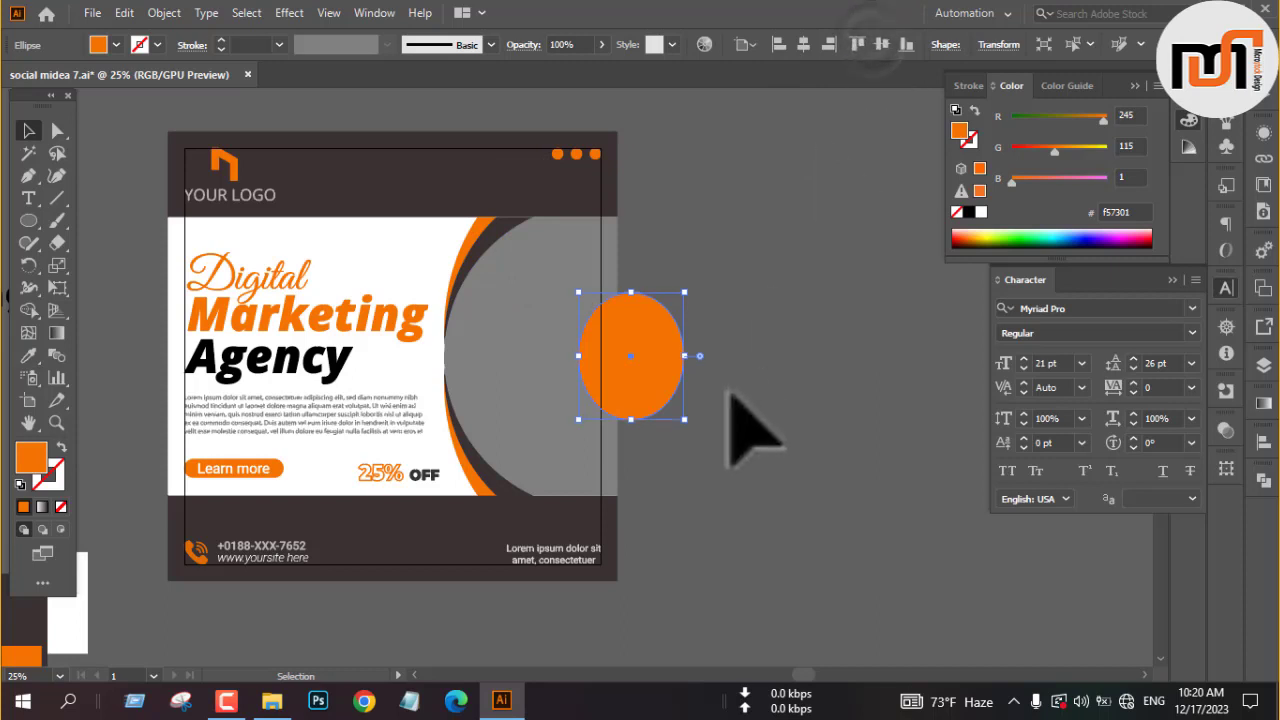
shift+click(555, 455)
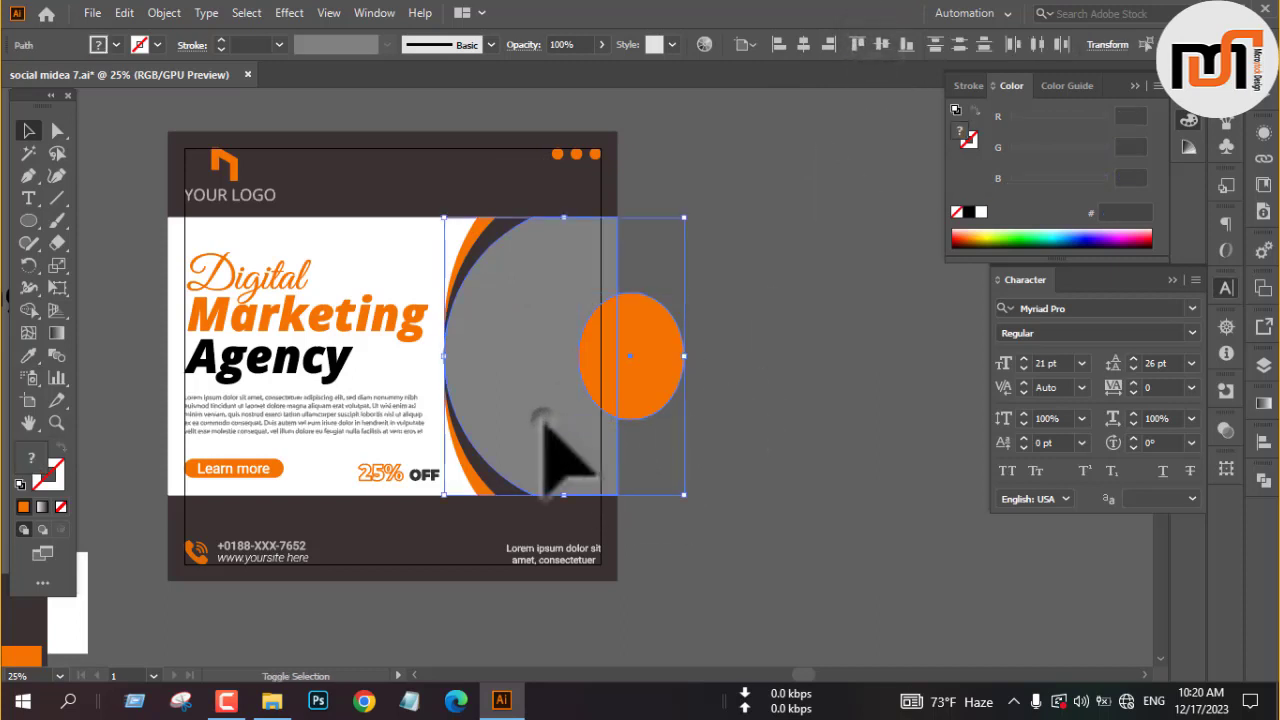
click(29, 310)
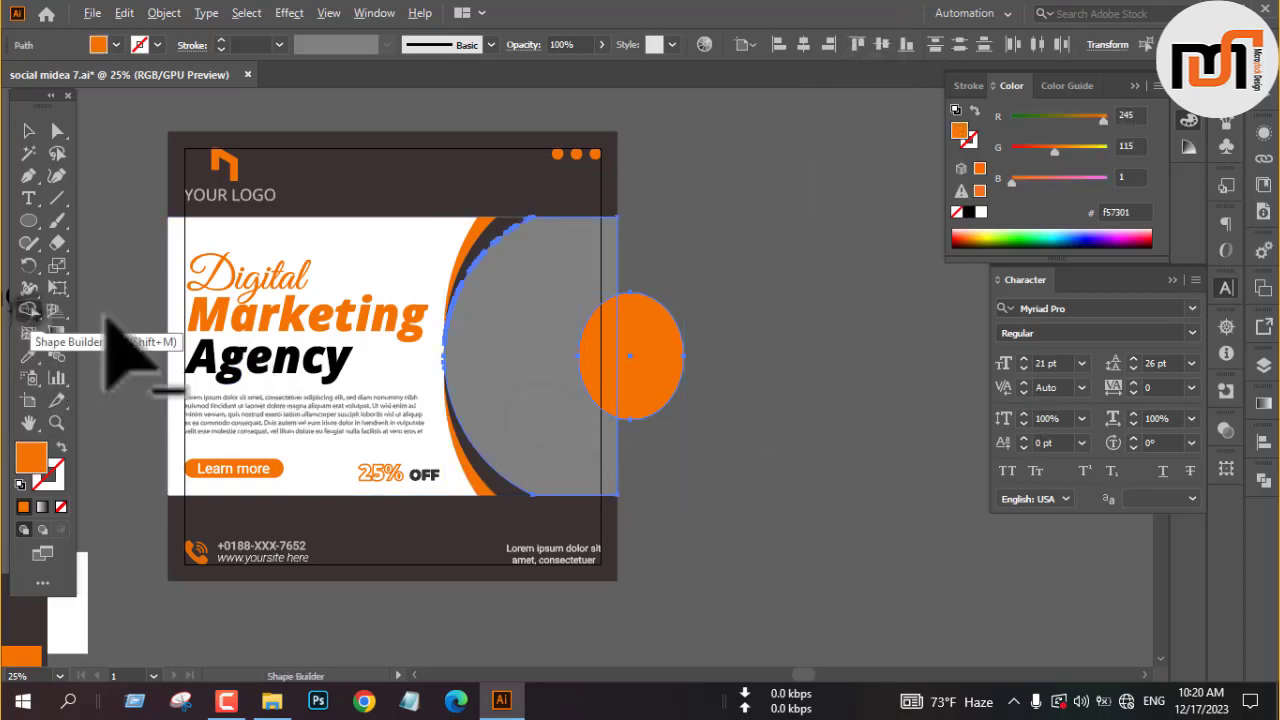
alt+click(665, 328)
key(v)
click(680, 329)
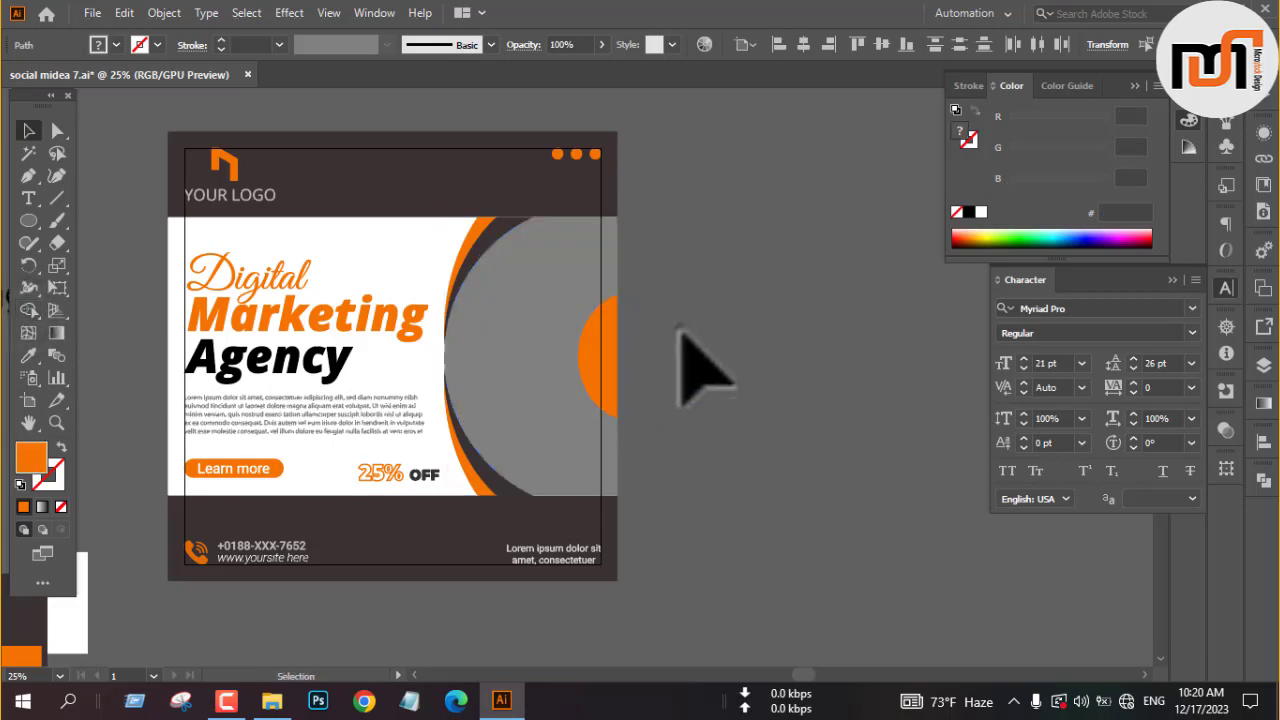
Step: Set the opacity of the trimmed orange ellipse to 43%
click(597, 361)
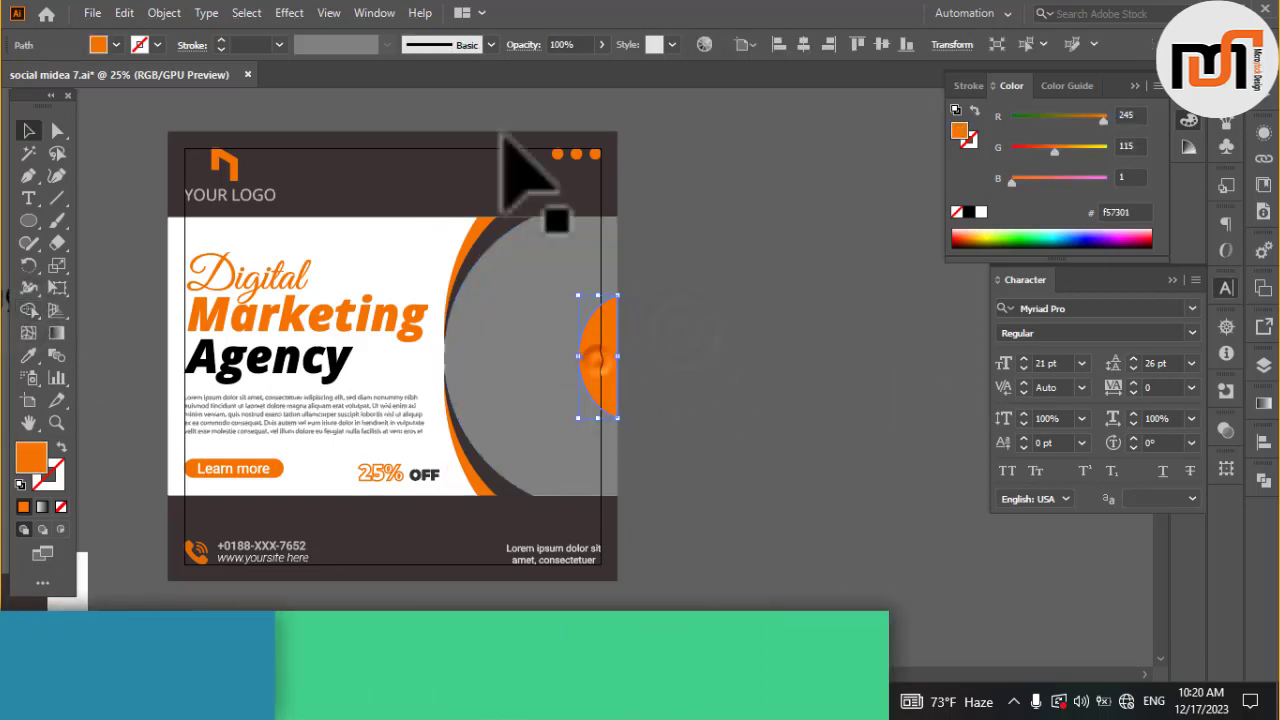
click(600, 45)
drag(597, 68, 556, 72)
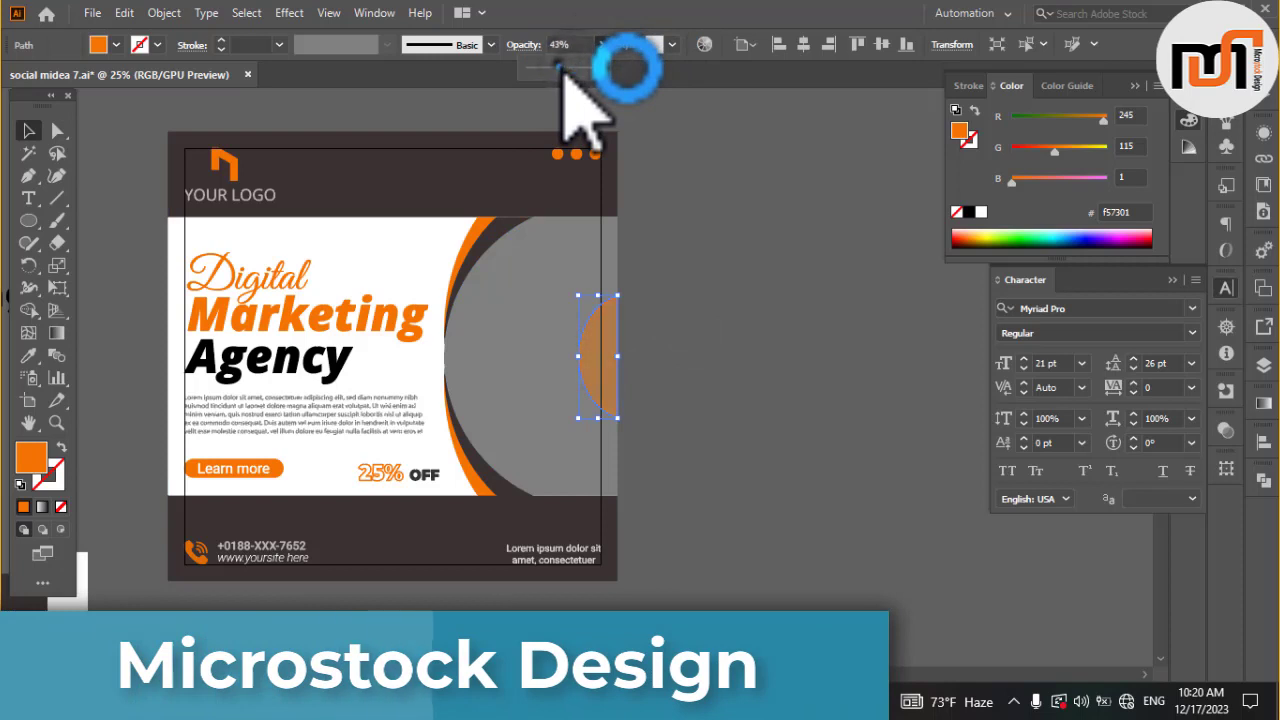
click(757, 368)
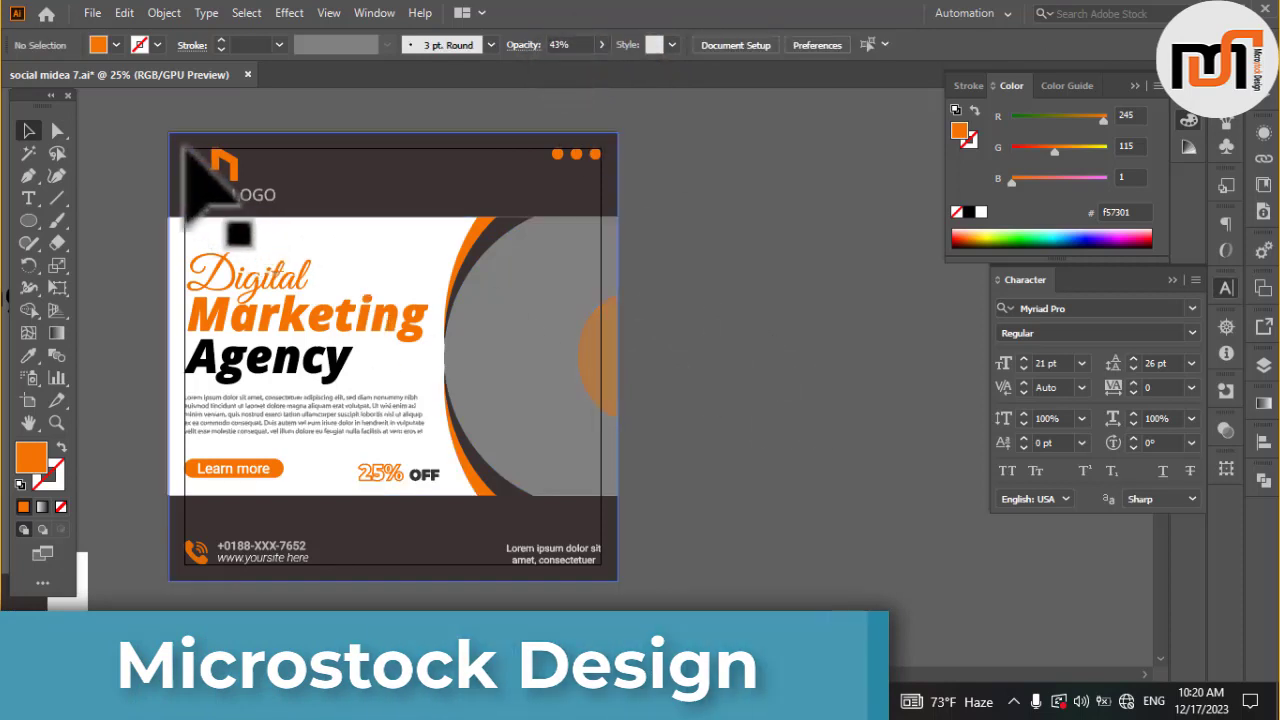